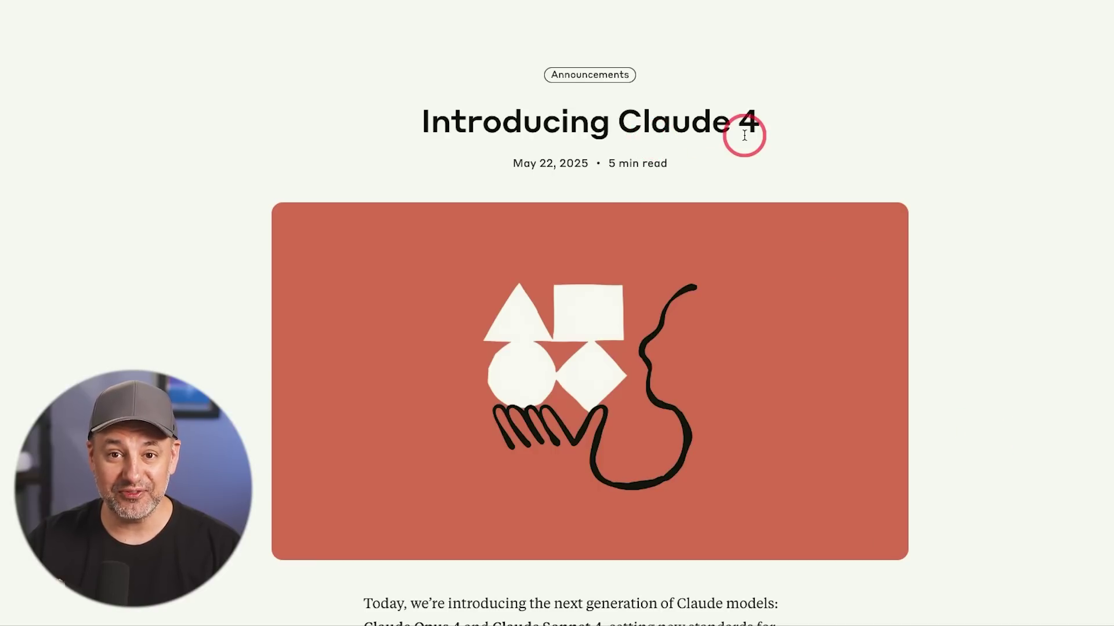
Scroll through the Claude 4 announcement, then focus the empty prompt box at claude.ai/new
{"action": "scroll", "coordinate": [733, 199], "scroll_direction": "down", "scroll_amount": 1}
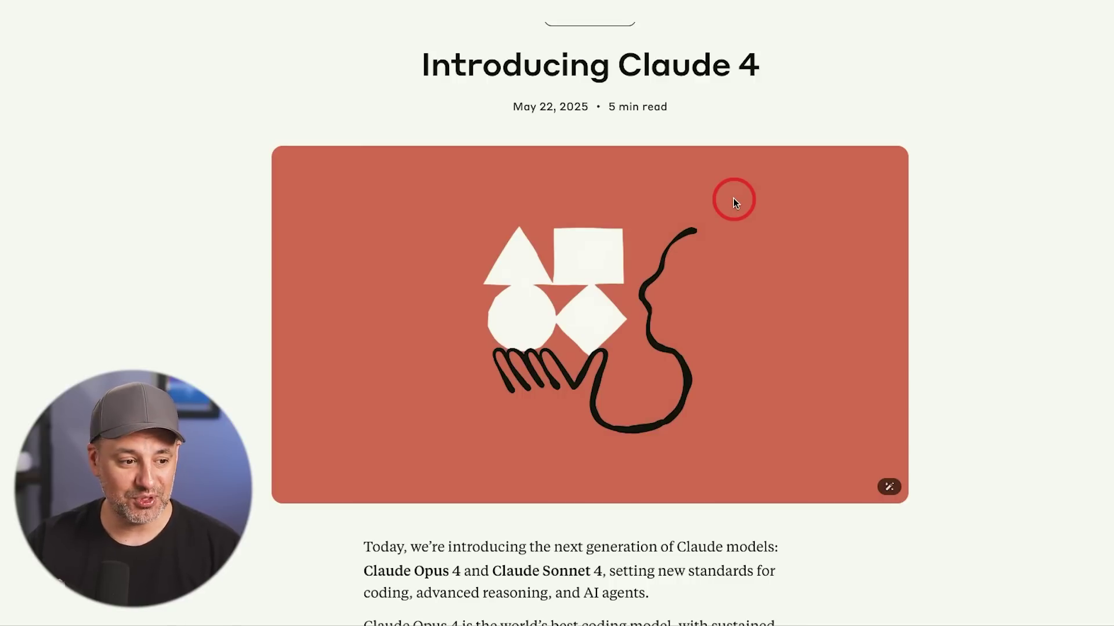
{"action": "scroll", "coordinate": [505, 492], "scroll_direction": "down", "scroll_amount": 1}
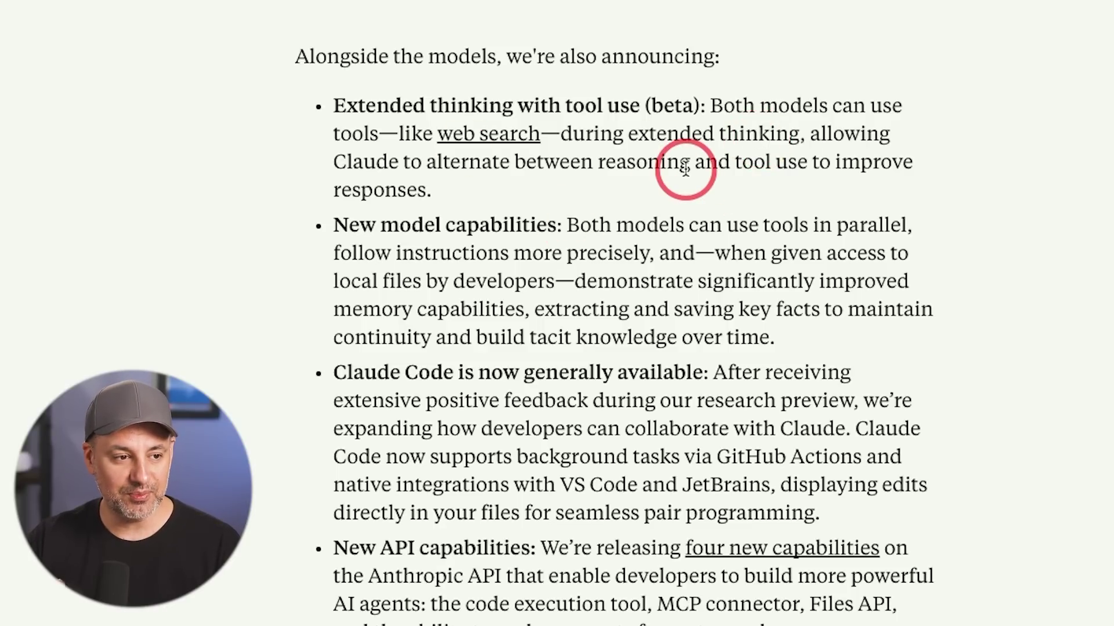
{"action": "scroll", "coordinate": [826, 171], "scroll_direction": "down", "scroll_amount": 3}
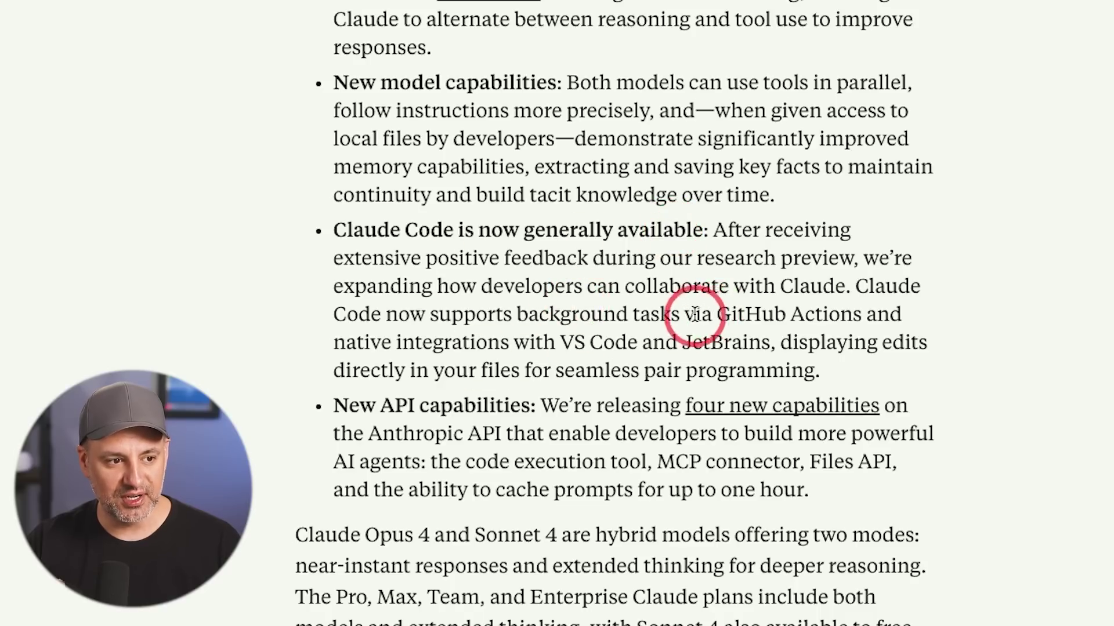
{"action": "scroll", "coordinate": [318, 199], "scroll_direction": "down", "scroll_amount": 2}
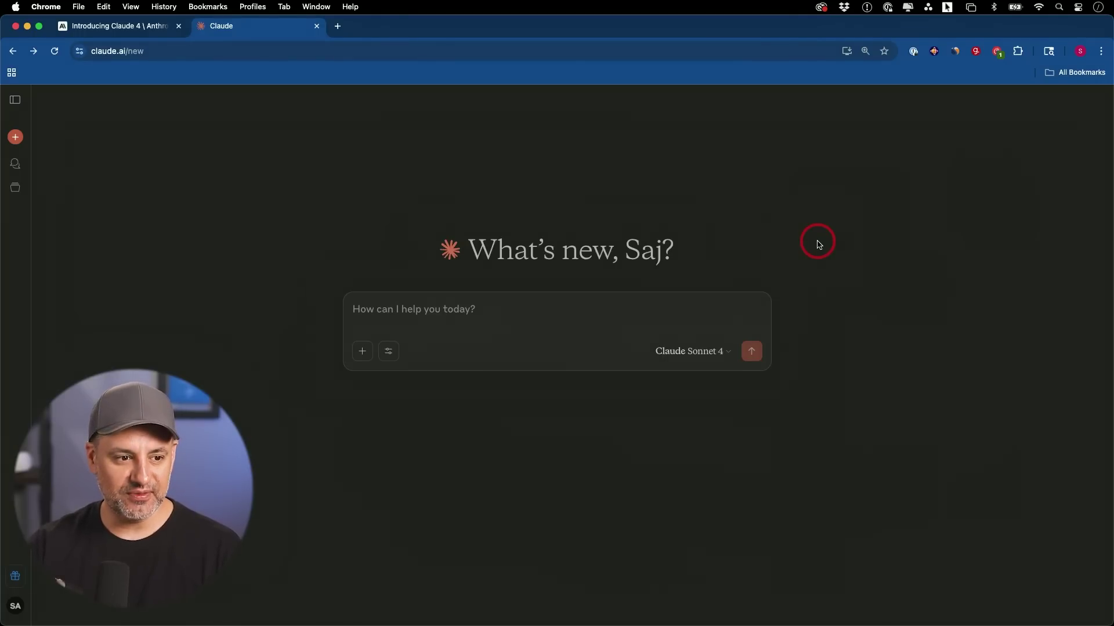
{"action": "left_click", "coordinate": [429, 316]}
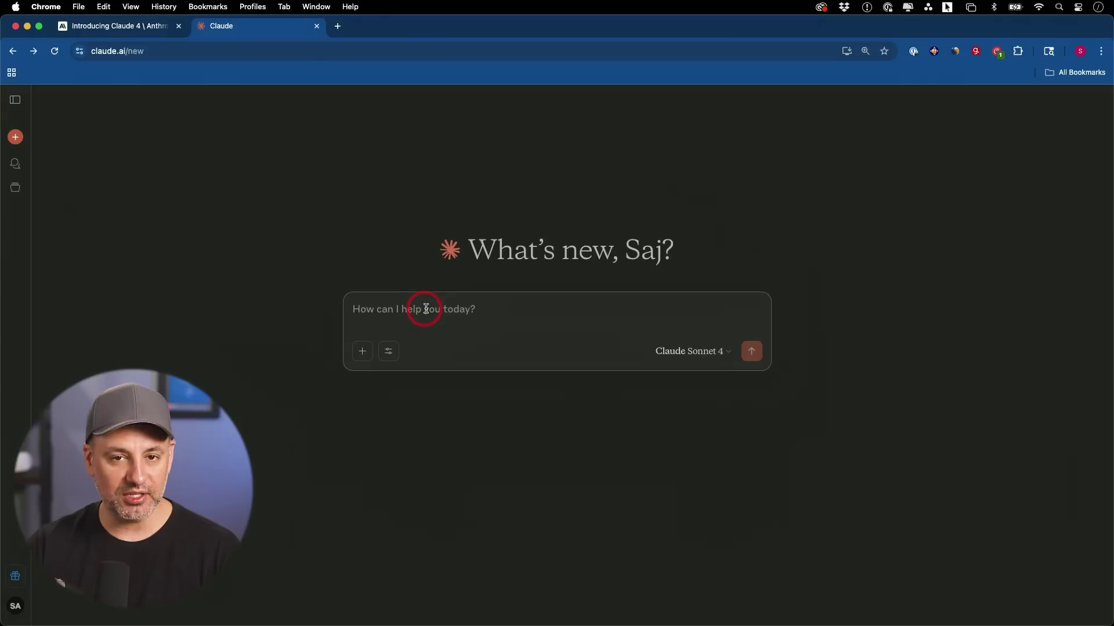
View the Claude Opus 4 and Sonnet 4 model options, leaving Sonnet 4 selected
{"action": "left_click", "coordinate": [693, 351]}
{"action": "left_click", "coordinate": [647, 384]}
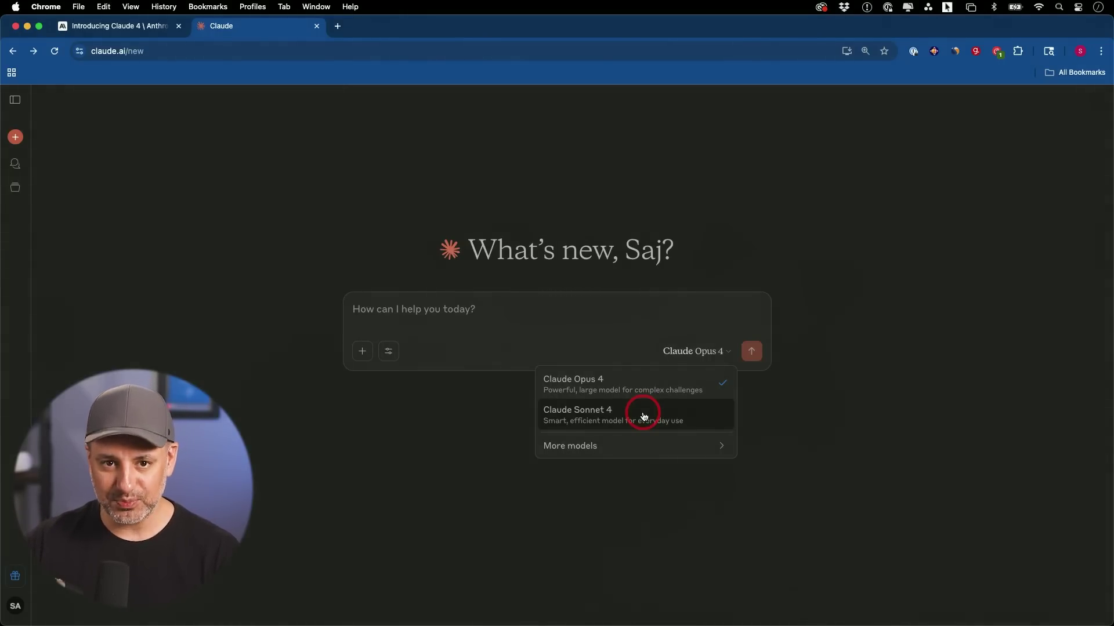
{"action": "left_click", "coordinate": [513, 324]}
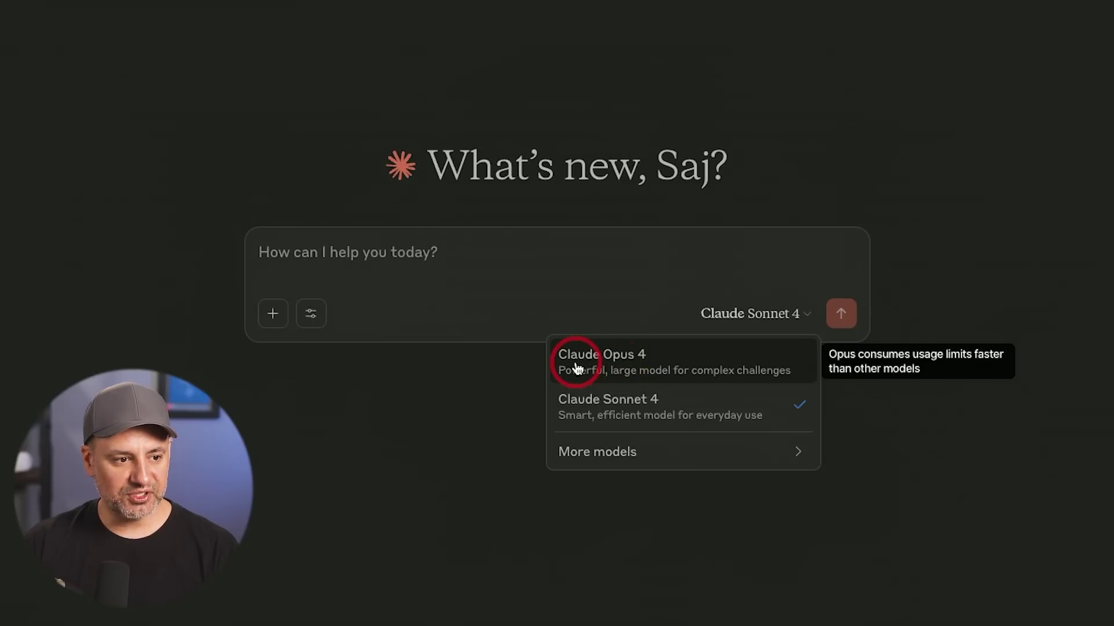
Choose Claude Opus 4 and send the pasted pygame chess prompt with bishop-moving pawns
{"action": "left_click", "coordinate": [641, 365]}
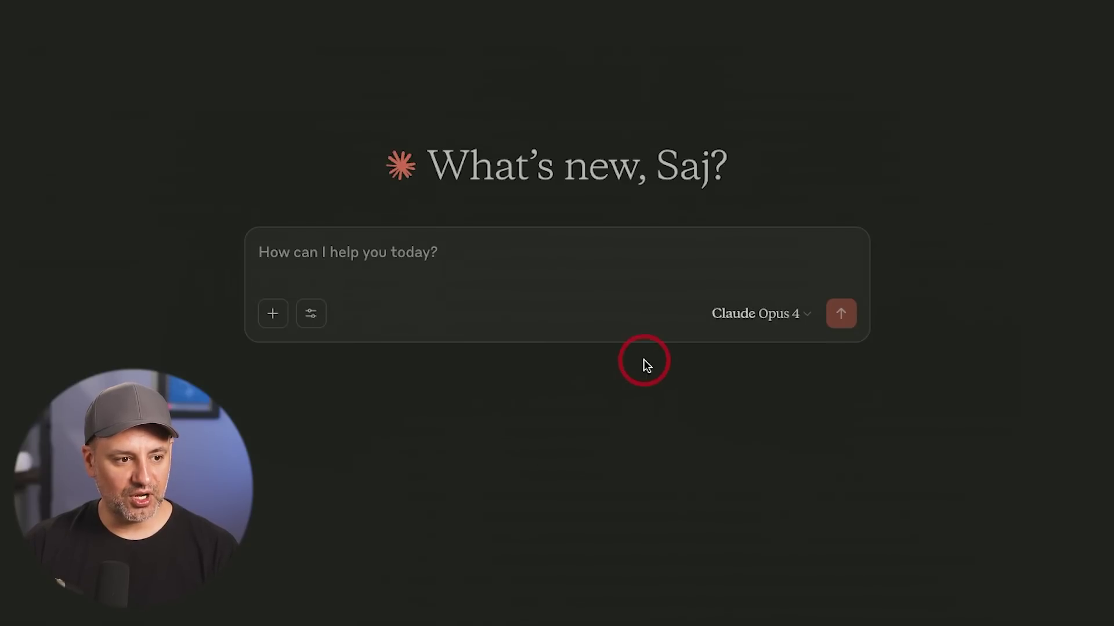
{"action": "left_click", "coordinate": [436, 244]}
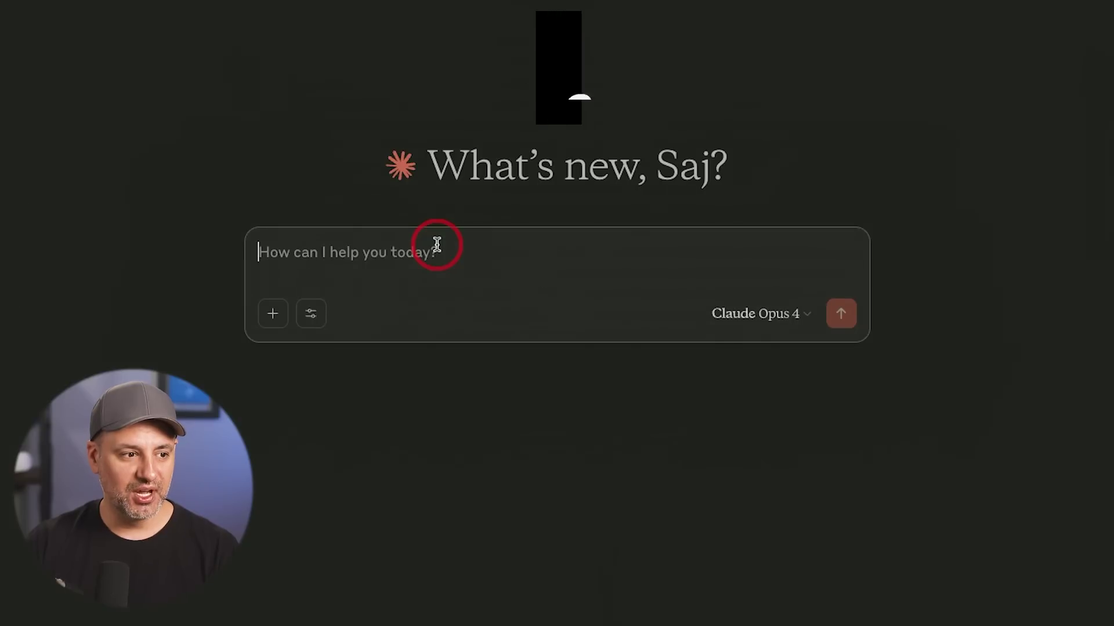
{"action": "type", "text": "Make a Python chess game using pygame. Pawns should move like bishops. I have a folder called chess-assets with the piece images. The game should be playable with legal moves enforced."}
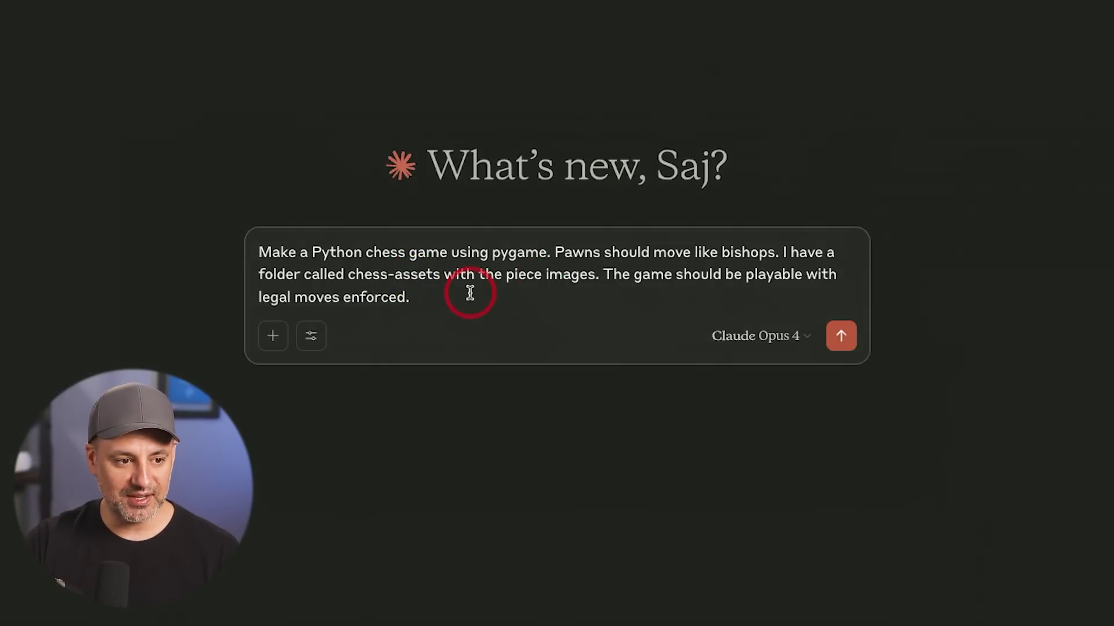
{"action": "left_click", "coordinate": [841, 338]}
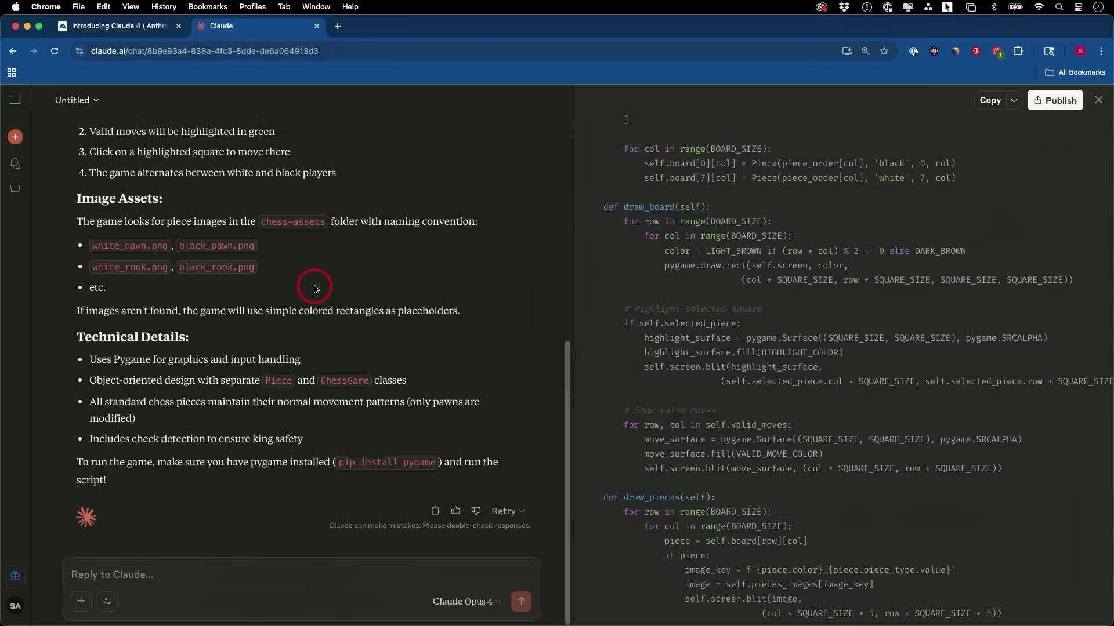
Review the chess code, preview the file-names screenshot, and send the chess-assets follow-up
{"action": "scroll", "coordinate": [313, 311], "scroll_direction": "up", "scroll_amount": 3}
{"action": "scroll", "coordinate": [707, 335], "scroll_direction": "up", "scroll_amount": 10}
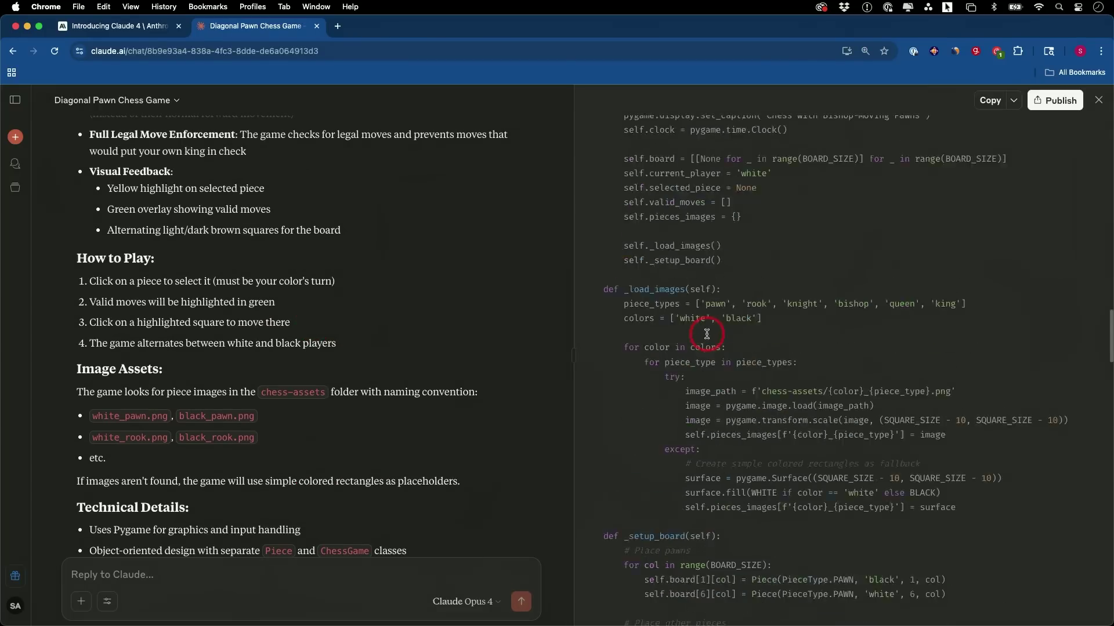
{"action": "scroll", "coordinate": [706, 335], "scroll_direction": "up", "scroll_amount": 8}
{"action": "scroll", "coordinate": [707, 335], "scroll_direction": "down", "scroll_amount": 20}
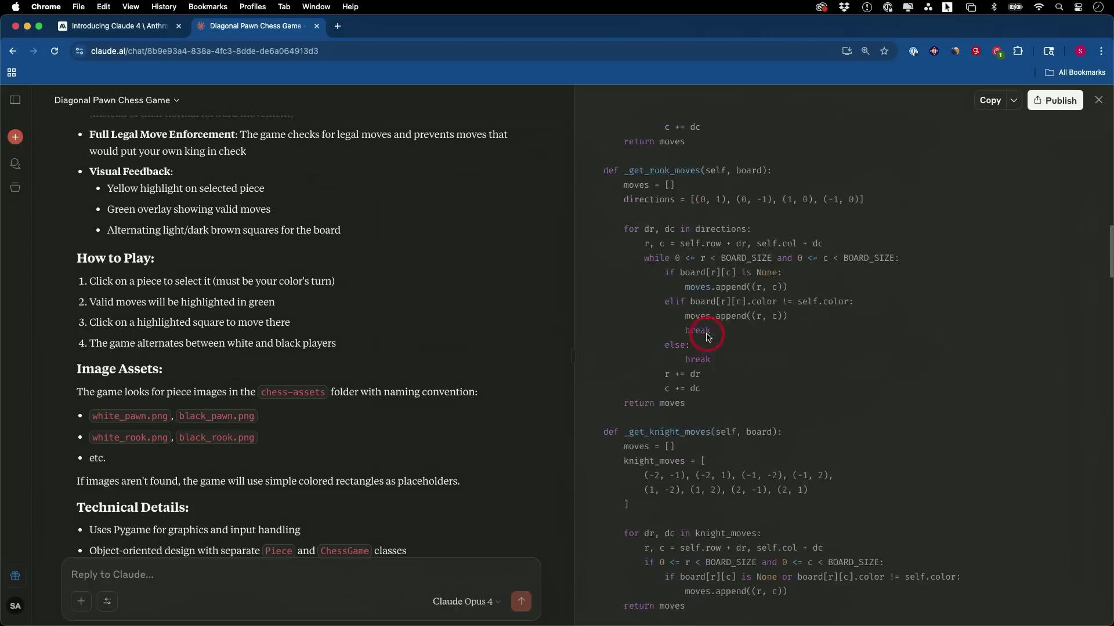
{"action": "scroll", "coordinate": [708, 337], "scroll_direction": "down", "scroll_amount": 8}
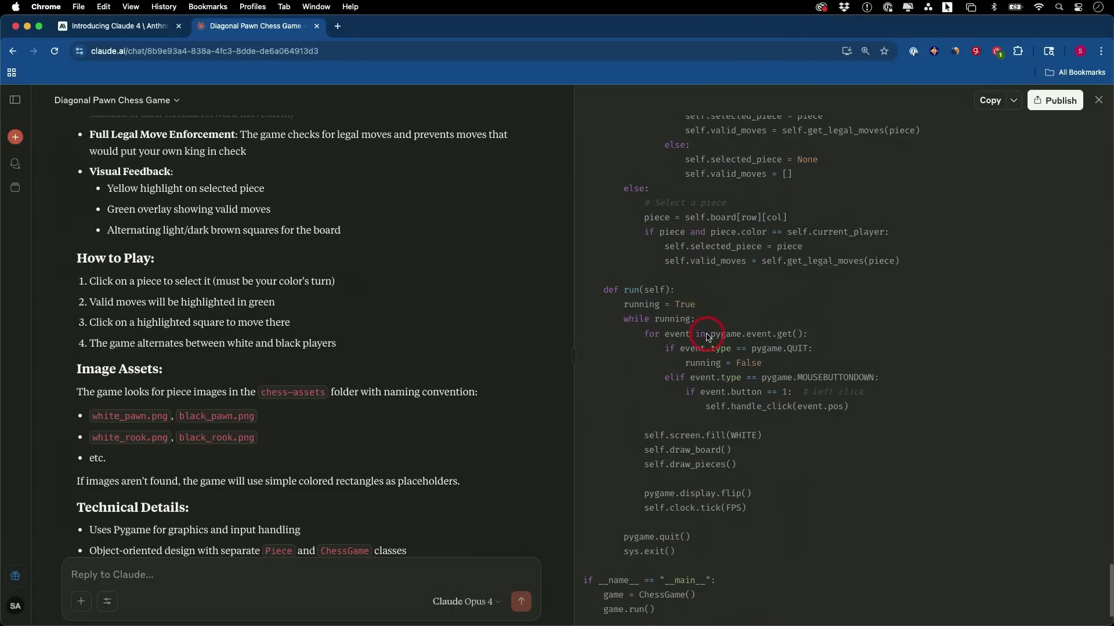
{"action": "scroll", "coordinate": [342, 391], "scroll_direction": "down", "scroll_amount": 3}
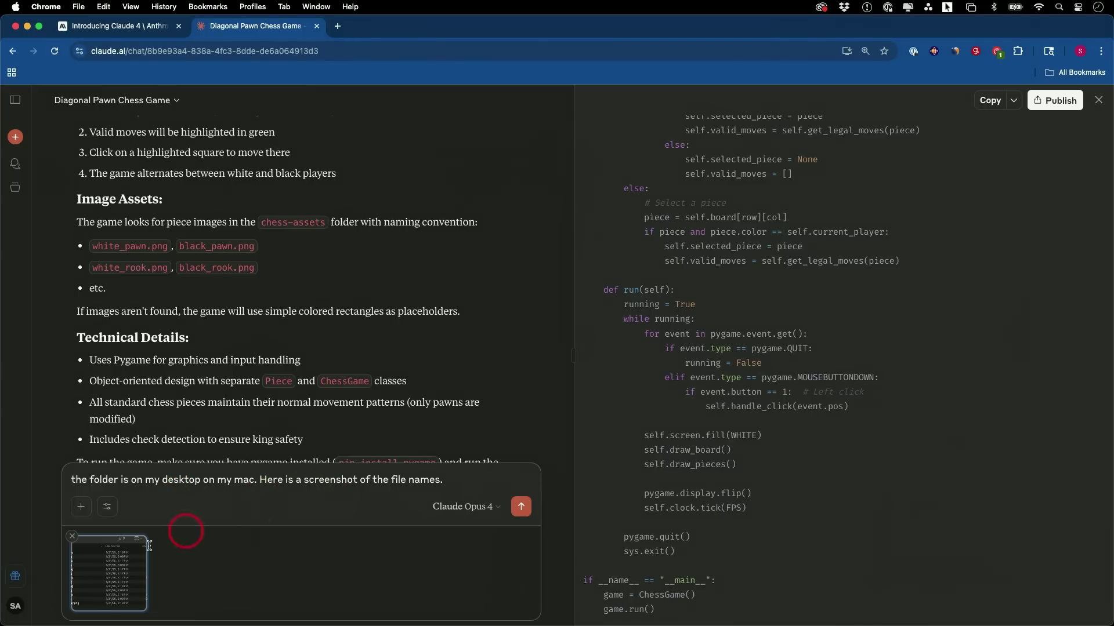
{"action": "left_click", "coordinate": [122, 568]}
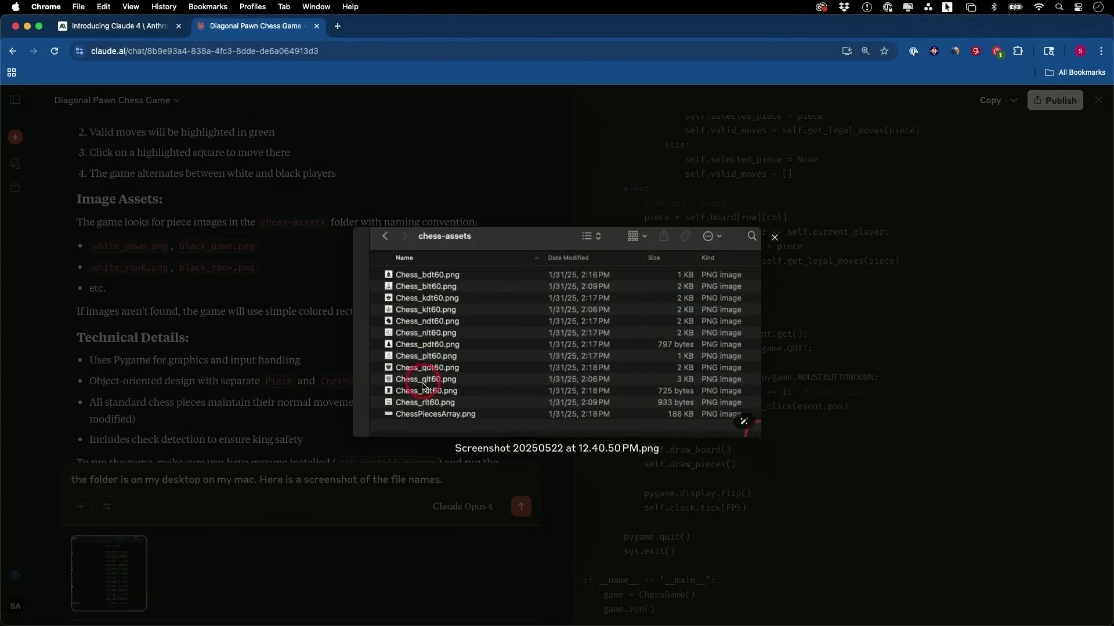
{"action": "left_click", "coordinate": [408, 523]}
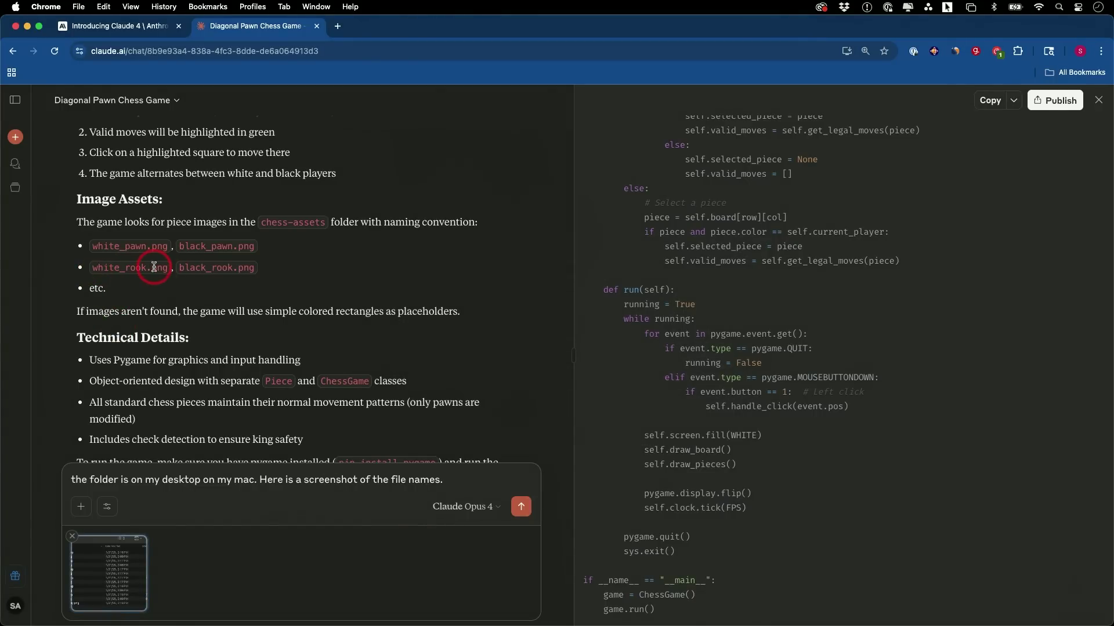
{"action": "left_click", "coordinate": [529, 508]}
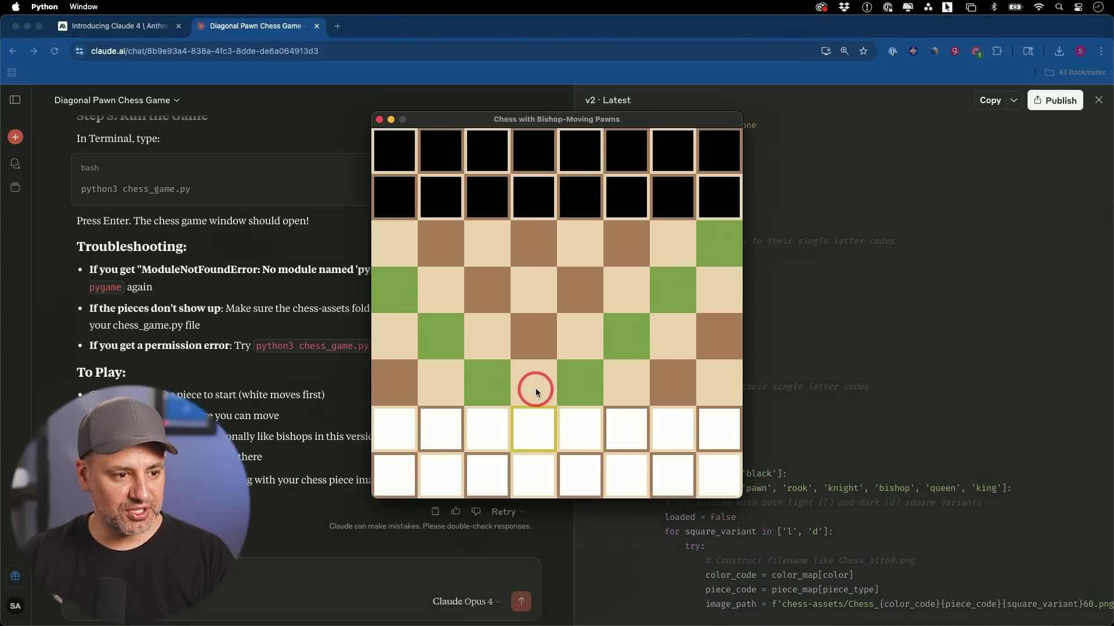
Select the white e2 pawn and screenshot the chess window
{"action": "left_click", "coordinate": [573, 423]}
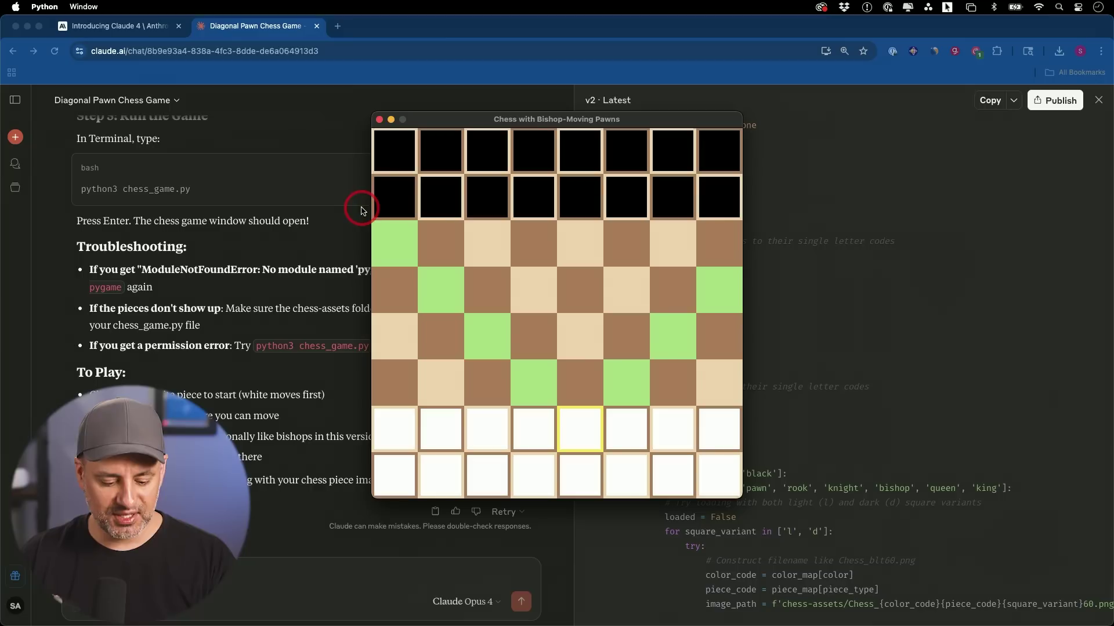
{"action": "key", "text": "super+shift+4"}
{"action": "left_click_drag", "start_coordinate": [361, 106], "coordinate": [753, 509]}
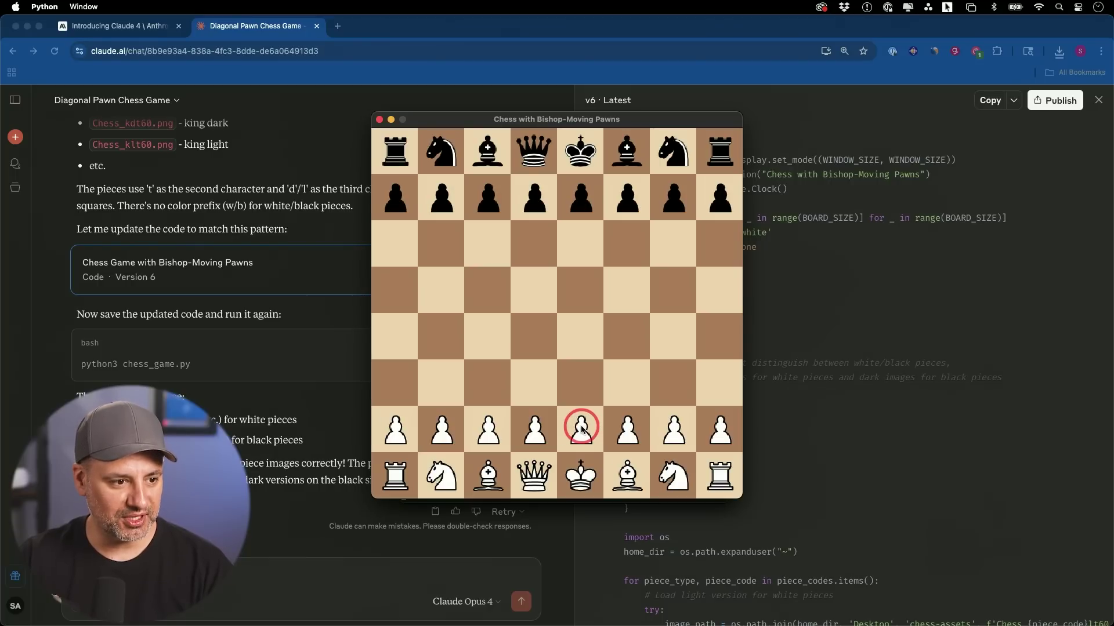
Play pawn moves e2-g4, e7-c5, d2-b4, then capture b4 with black's c5 pawn
{"action": "left_click", "coordinate": [582, 430]}
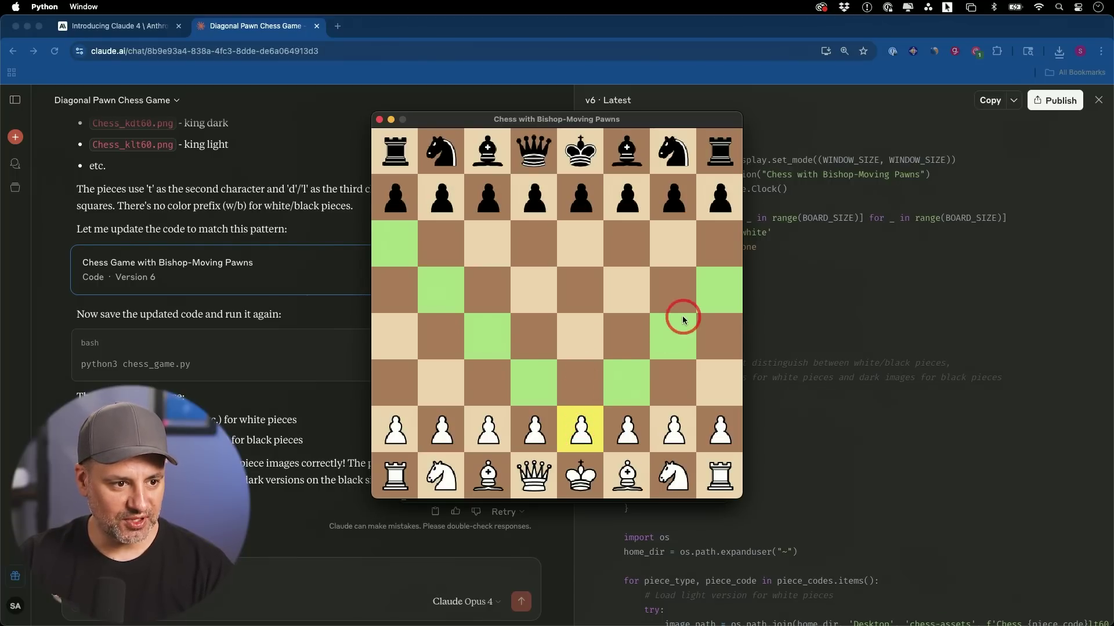
{"action": "left_click", "coordinate": [665, 336]}
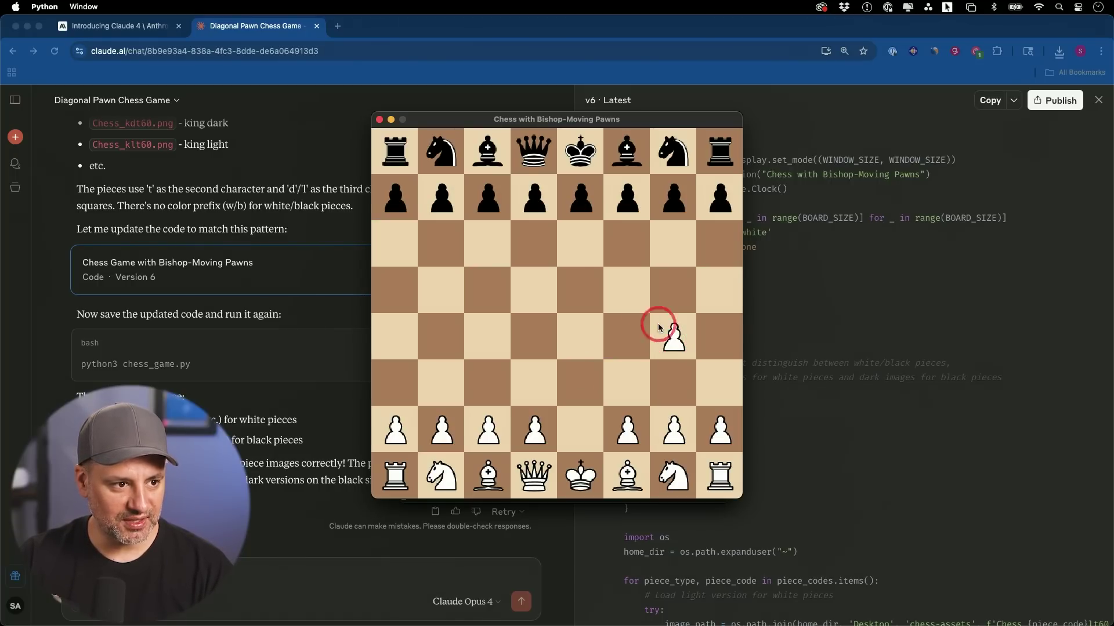
{"action": "left_click", "coordinate": [589, 208]}
{"action": "left_click", "coordinate": [487, 290]}
{"action": "left_click", "coordinate": [531, 426]}
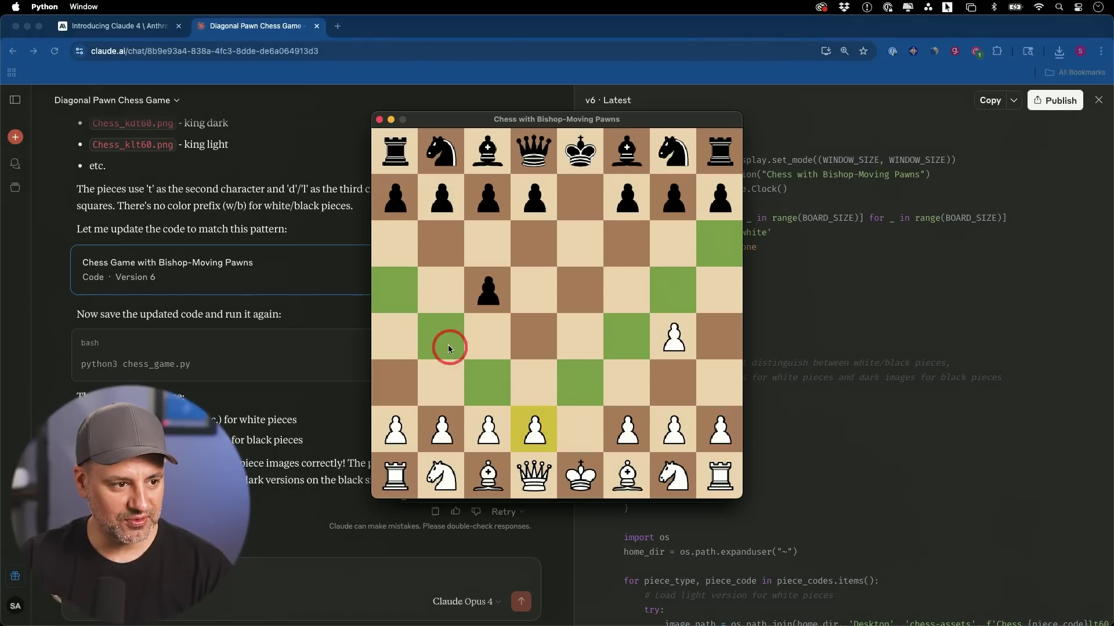
{"action": "left_click", "coordinate": [444, 343]}
{"action": "left_click", "coordinate": [487, 290]}
{"action": "left_click", "coordinate": [443, 337]}
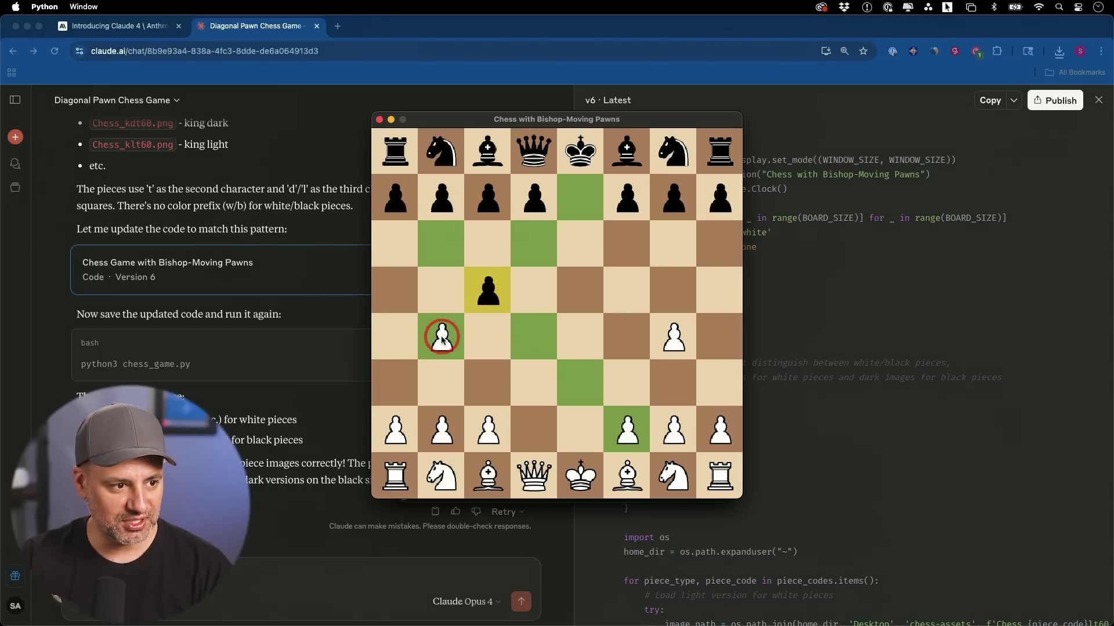
{"action": "left_click", "coordinate": [449, 336]}
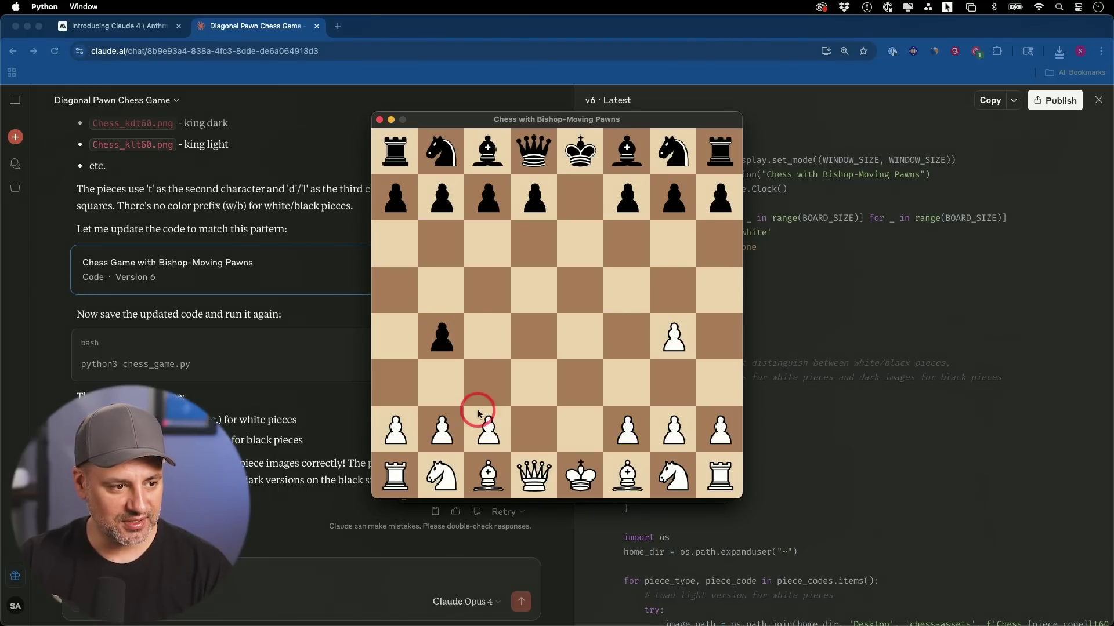
Try selecting the white c2, b2 and a2 pawns without moving any
{"action": "left_click", "coordinate": [494, 435]}
{"action": "left_click", "coordinate": [522, 391]}
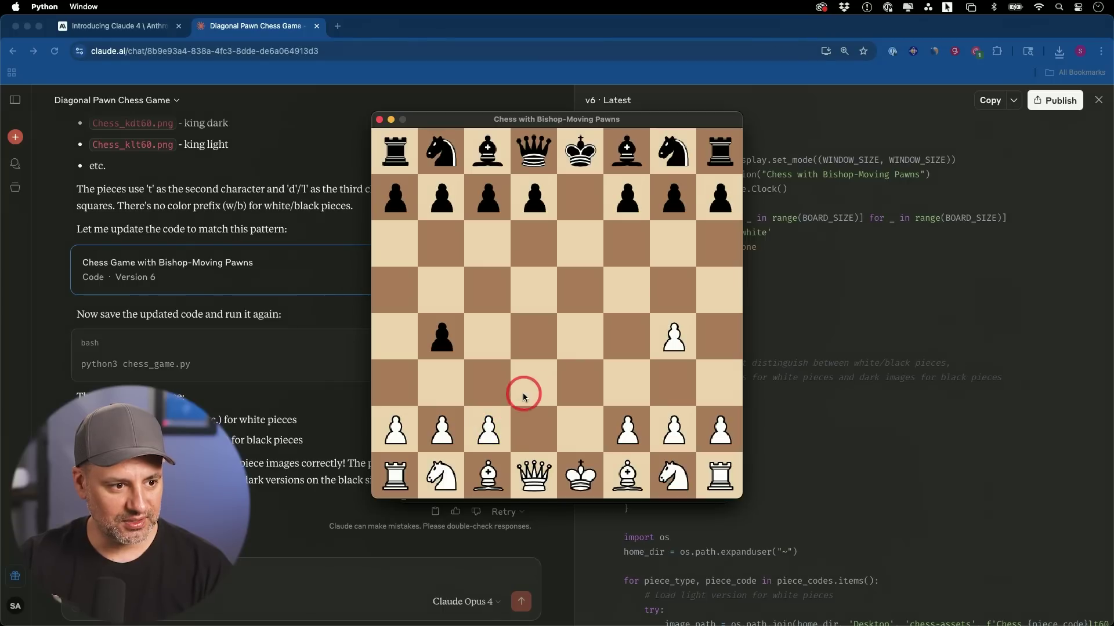
{"action": "left_click", "coordinate": [490, 428]}
{"action": "left_click", "coordinate": [536, 398]}
{"action": "left_click", "coordinate": [488, 430]}
{"action": "left_click", "coordinate": [442, 429]}
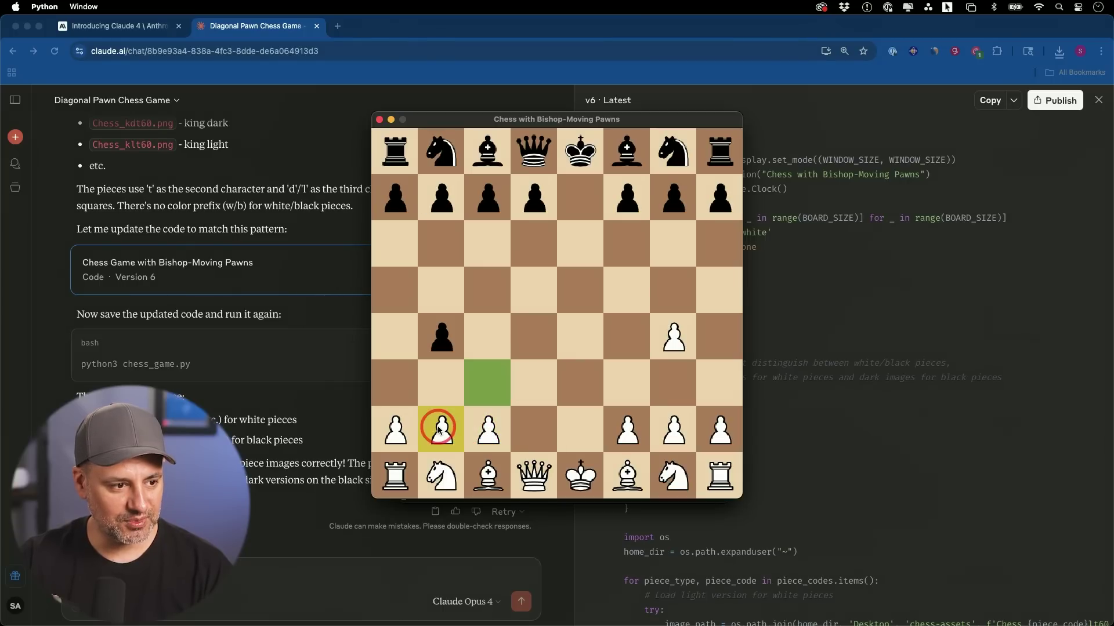
{"action": "left_click", "coordinate": [446, 469]}
{"action": "left_click", "coordinate": [442, 429]}
{"action": "left_click", "coordinate": [394, 429]}
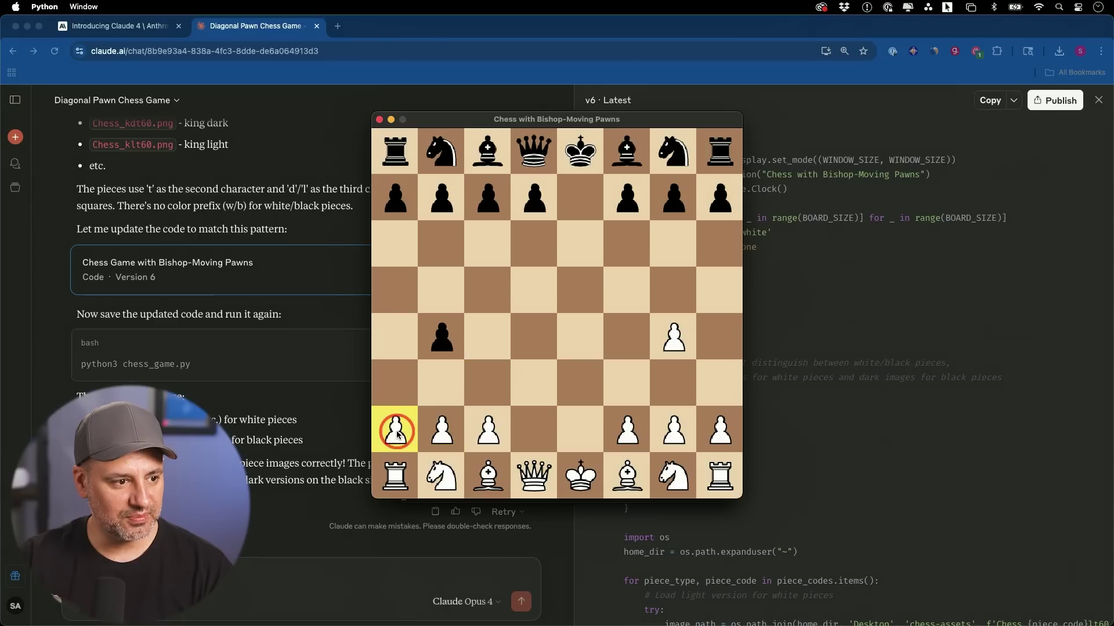
{"action": "left_click", "coordinate": [442, 429]}
{"action": "left_click", "coordinate": [509, 354]}
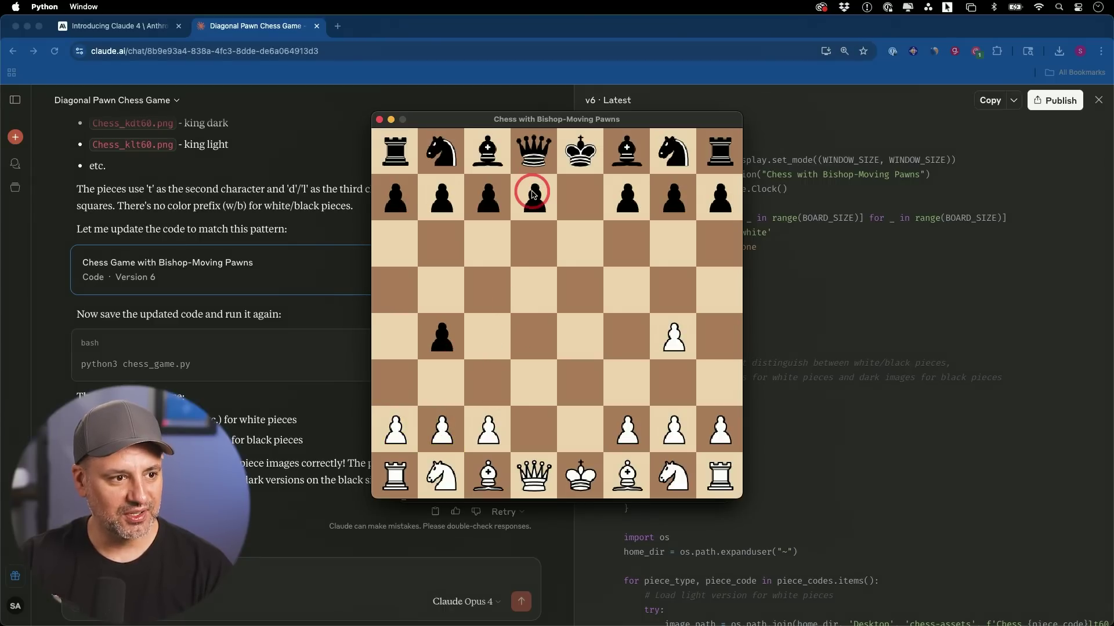
Check the legal moves of the g4 pawn, f2 pawn, king, queen and c1 bishop
{"action": "left_click", "coordinate": [679, 339]}
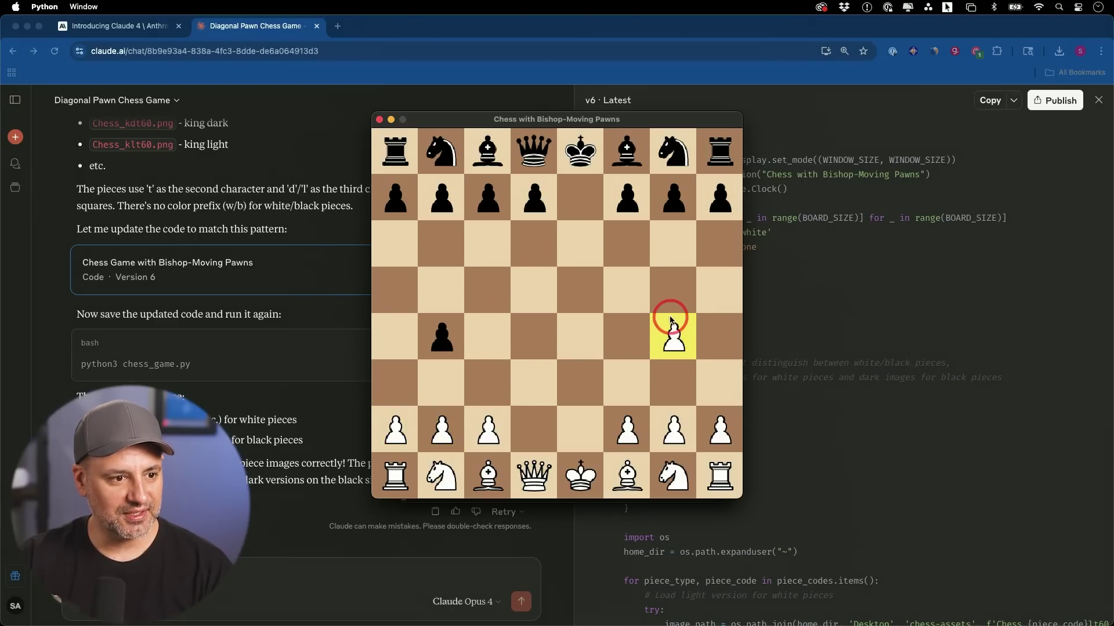
{"action": "left_click", "coordinate": [627, 432]}
{"action": "left_click", "coordinate": [577, 469]}
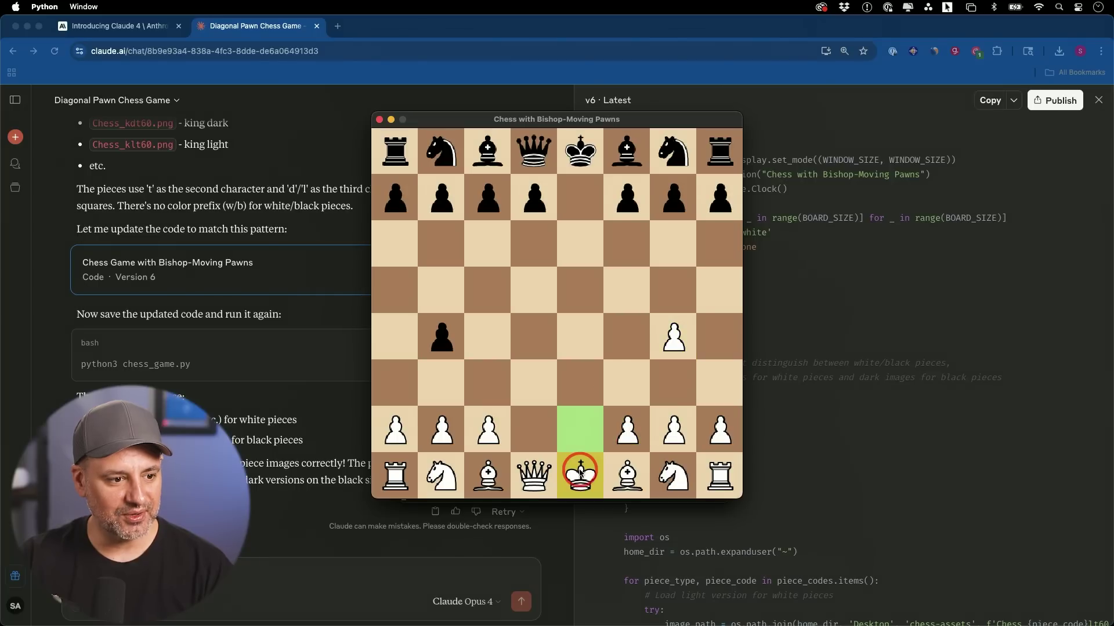
{"action": "left_click", "coordinate": [534, 476]}
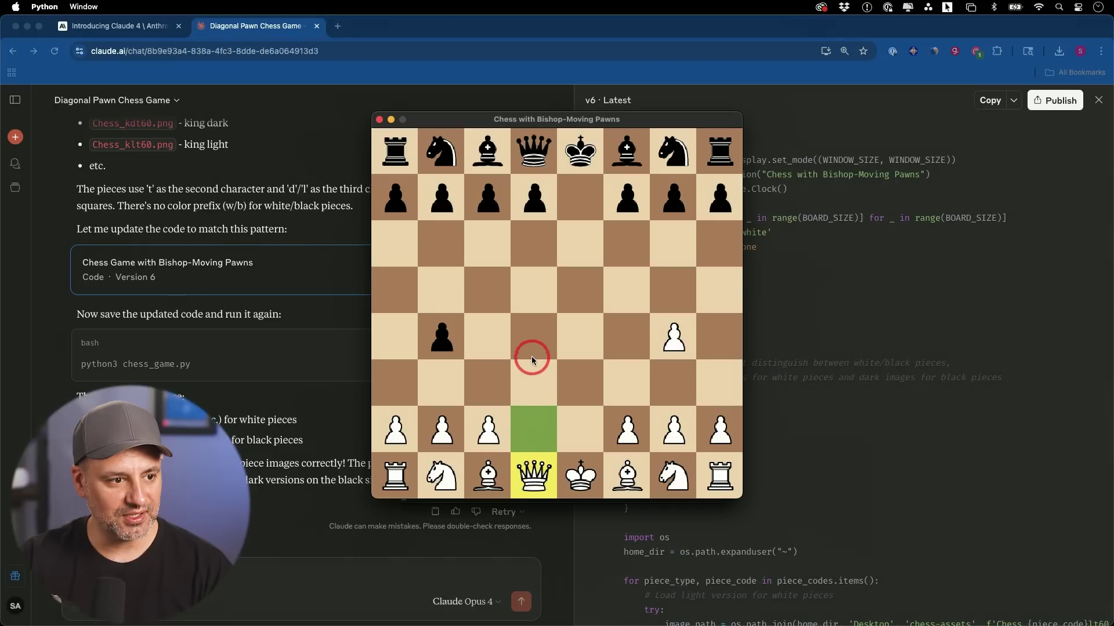
{"action": "left_click", "coordinate": [524, 339]}
{"action": "left_click", "coordinate": [479, 464]}
{"action": "left_click", "coordinate": [601, 355]}
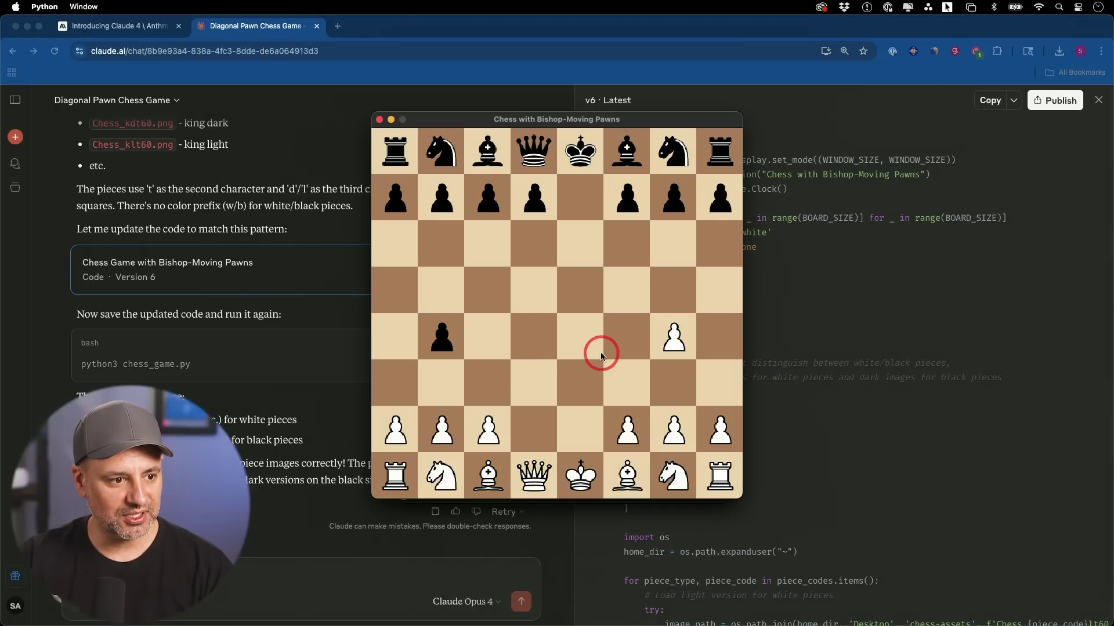
Play knight b1-c3, black's b4 pawn takes c3, then recapture with the b2 pawn
{"action": "left_click", "coordinate": [457, 469]}
{"action": "left_click", "coordinate": [488, 383]}
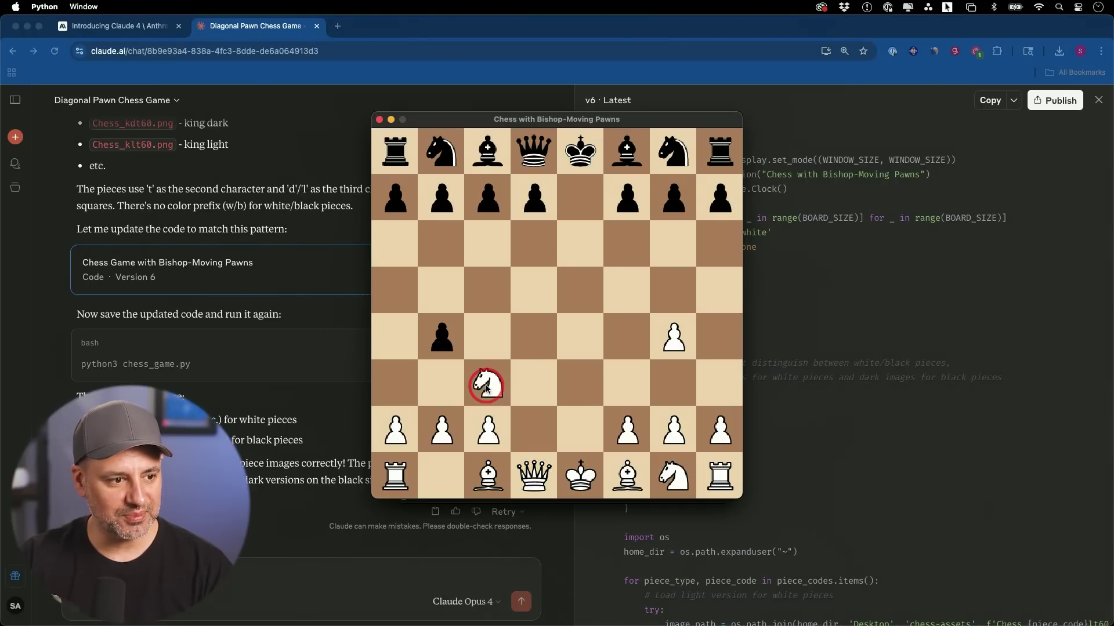
{"action": "left_click", "coordinate": [438, 334]}
{"action": "left_click", "coordinate": [486, 389]}
{"action": "left_click", "coordinate": [447, 417]}
{"action": "left_click", "coordinate": [487, 382]}
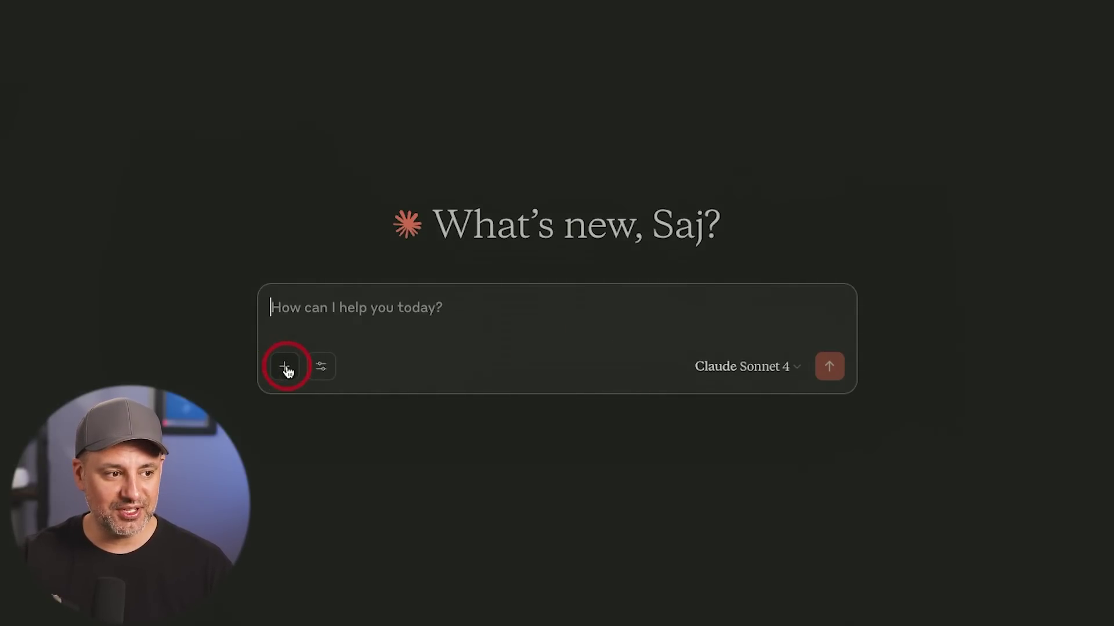
Choose Claude Opus 4 from the model list and open the + attachment menu
{"action": "left_click", "coordinate": [766, 366]}
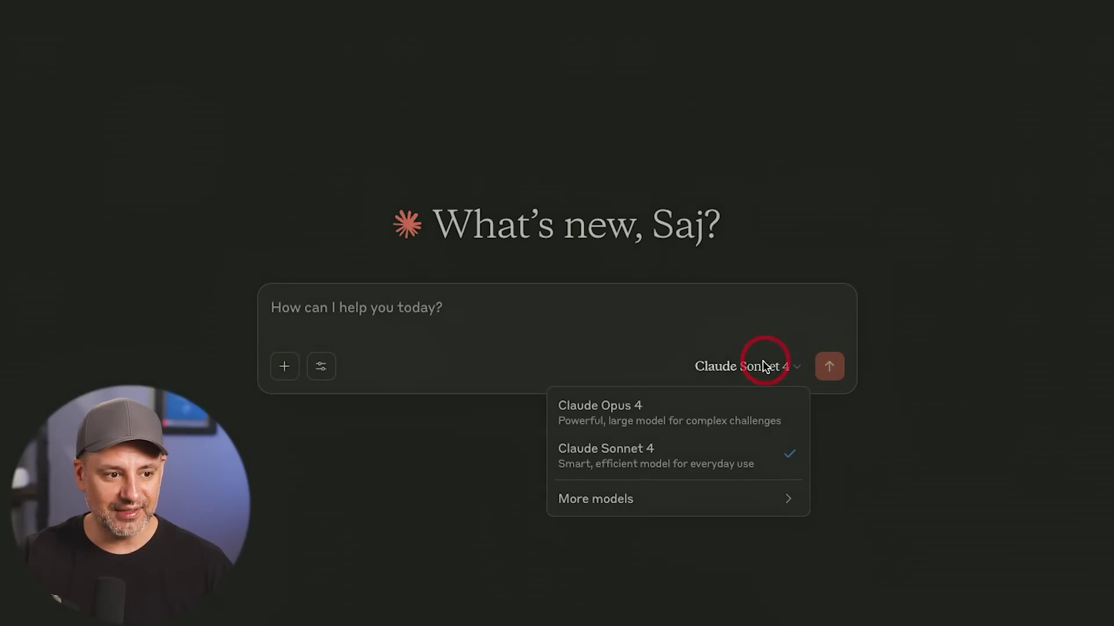
{"action": "left_click", "coordinate": [627, 412]}
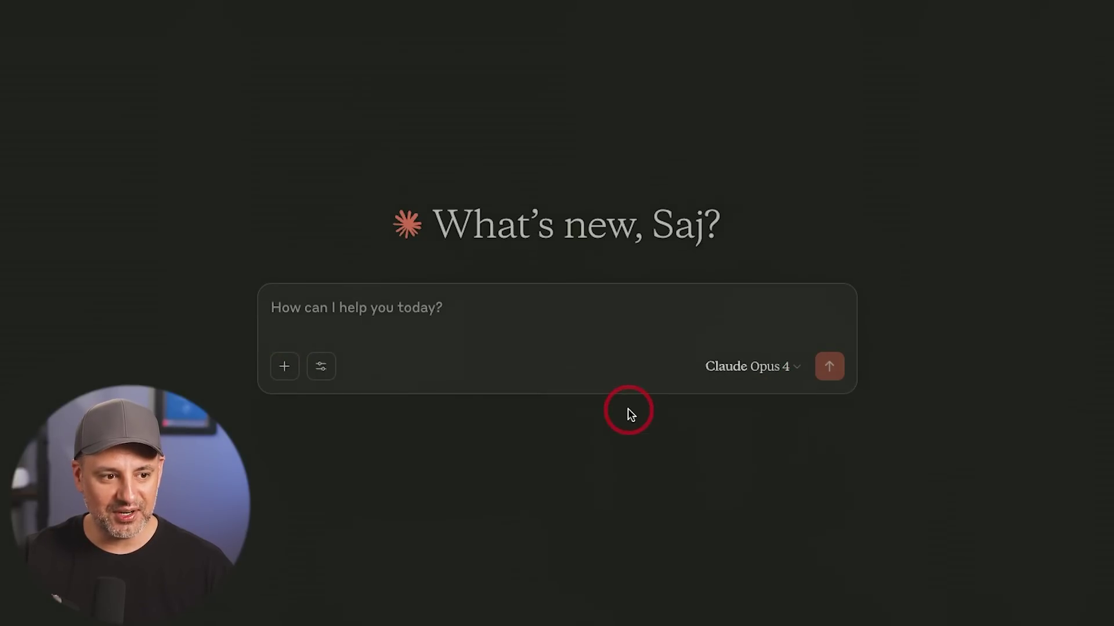
{"action": "left_click", "coordinate": [284, 366]}
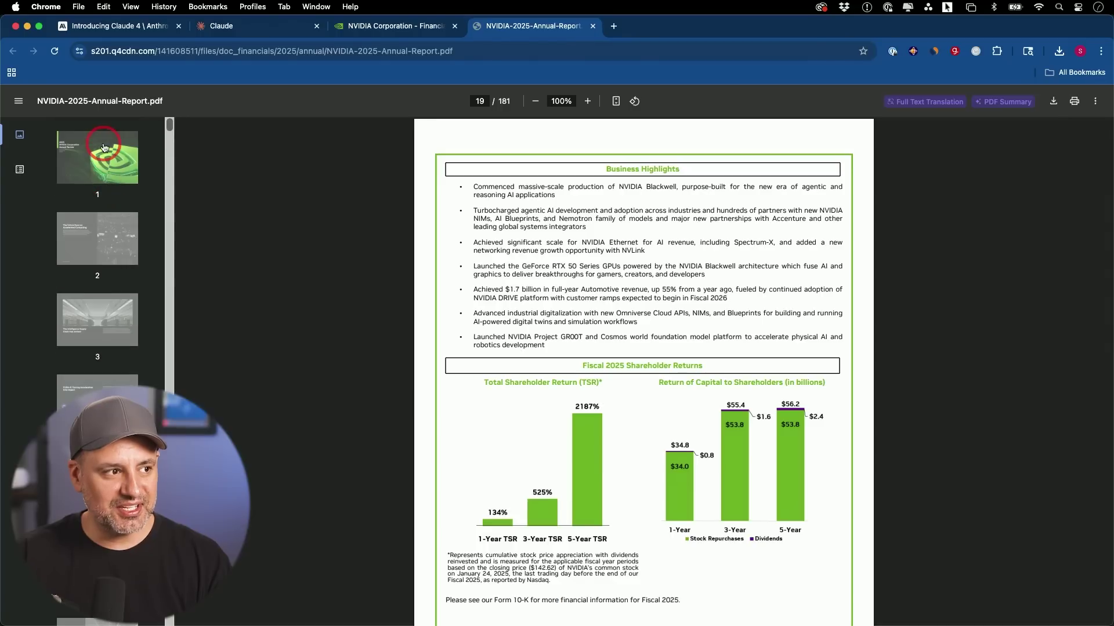
Go to the page 53 Director Compensation for Fiscal 2025 table and select the first director's name
{"action": "left_click", "coordinate": [100, 138]}
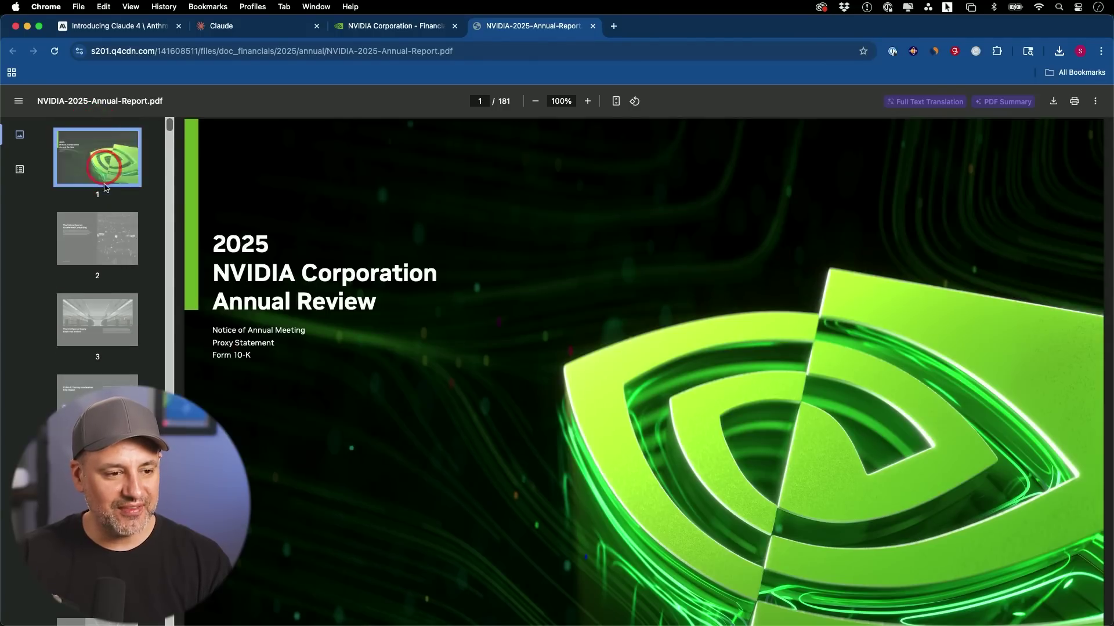
{"action": "key", "text": "Right"}
{"action": "key", "text": "Right"}
{"action": "key", "text": "Right"}
{"action": "key", "text": "Right"}
{"action": "key", "text": "Right"}
{"action": "key", "text": "Right"}
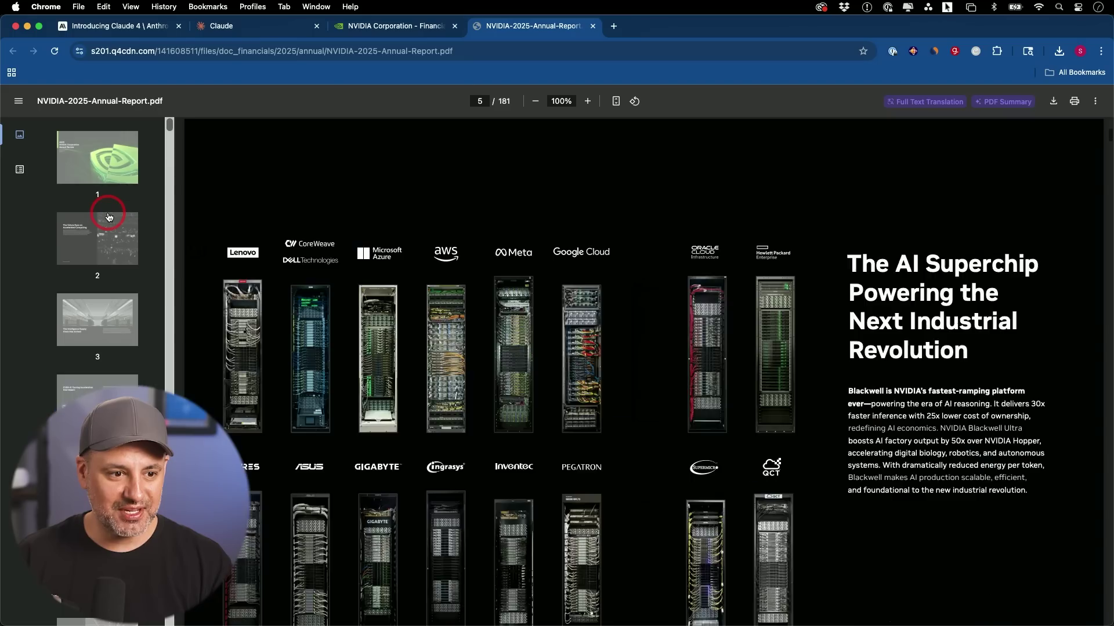
{"action": "key", "text": "Right"}
{"action": "key", "text": "Right"}
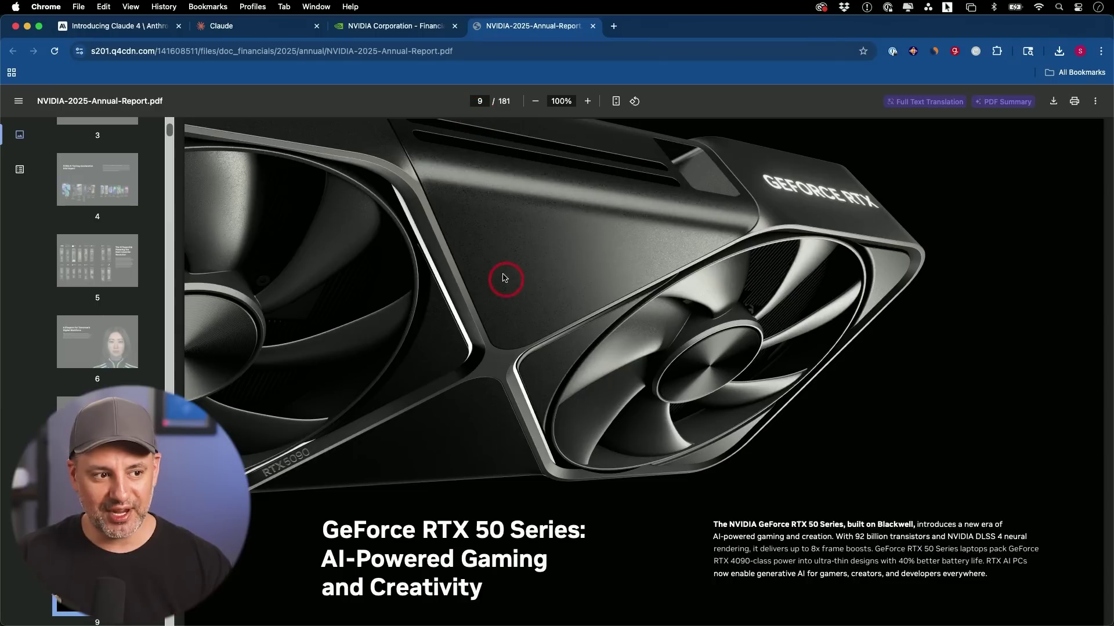
{"action": "scroll", "coordinate": [504, 274], "scroll_direction": "up", "scroll_amount": 1}
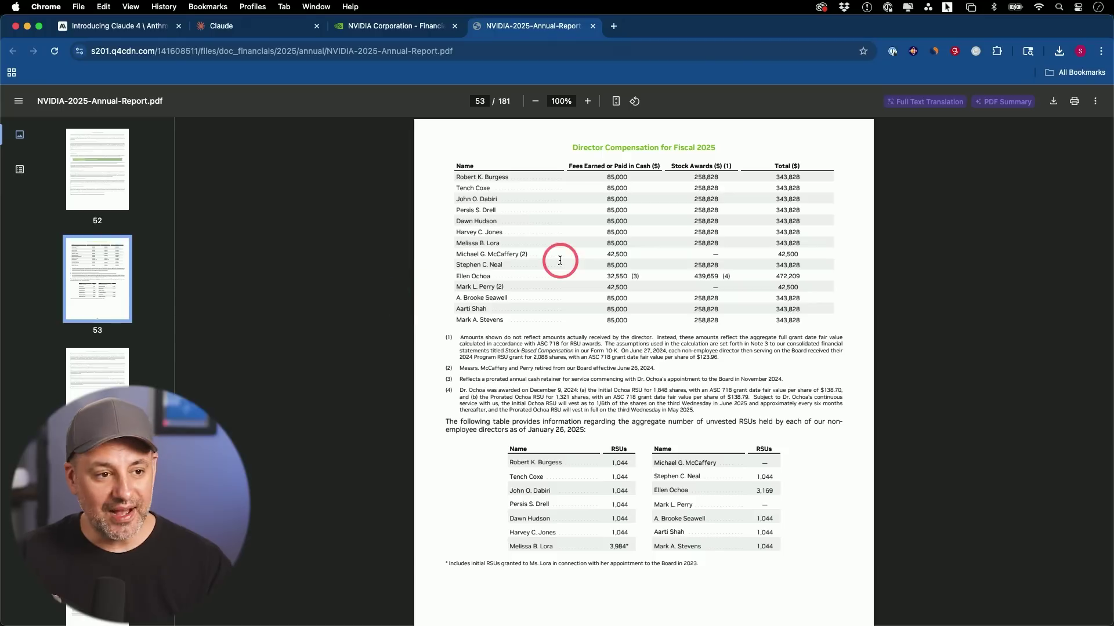
{"action": "left_click_drag", "start_coordinate": [453, 174], "coordinate": [512, 177]}
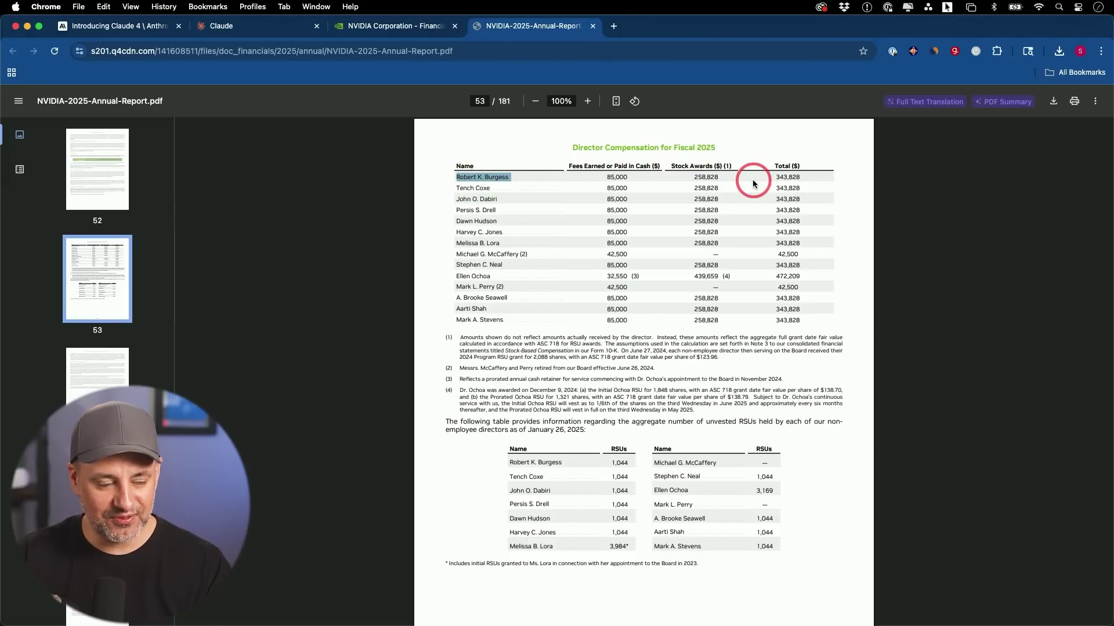
{"action": "left_click", "coordinate": [80, 324]}
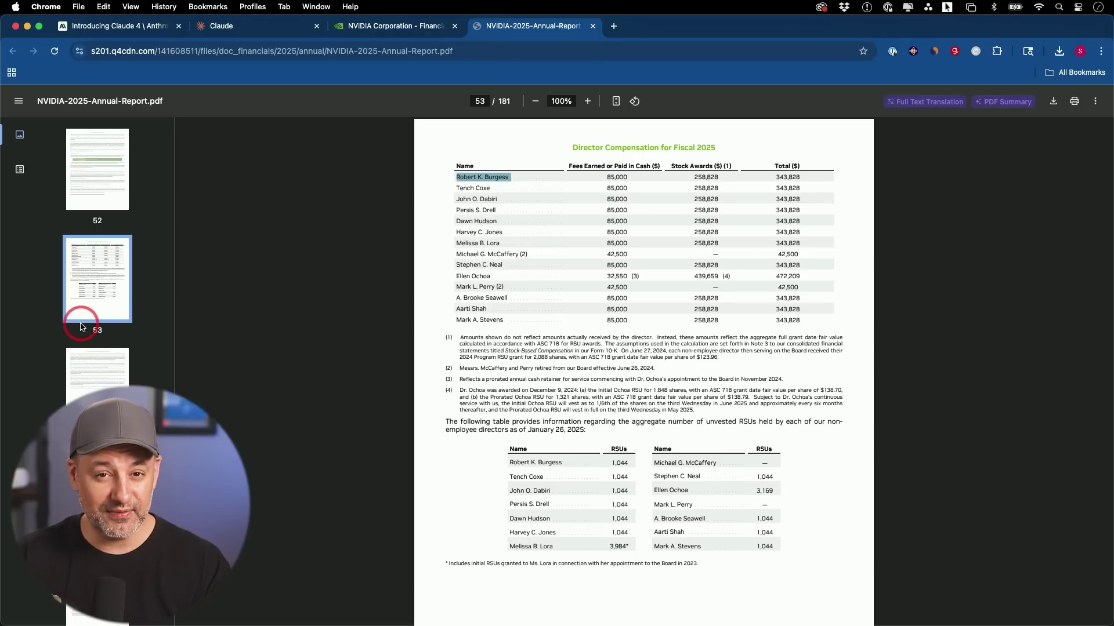
Send the drafted compensation question to Claude, then return to the NVIDIA PDF to verify $343,828
{"action": "left_click", "coordinate": [241, 31]}
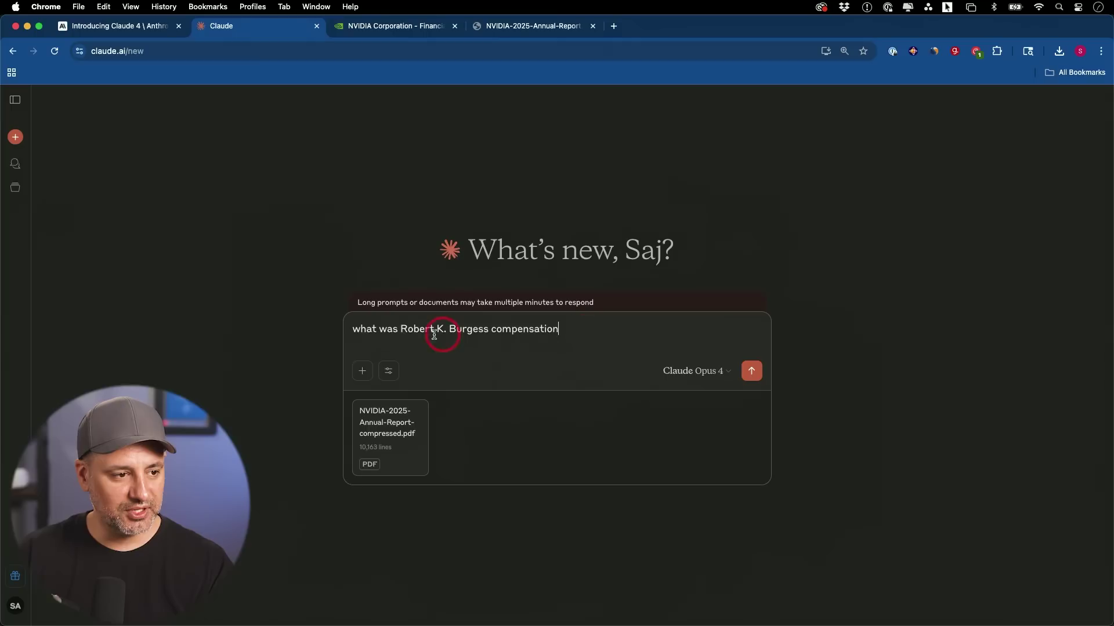
{"action": "left_click", "coordinate": [752, 372]}
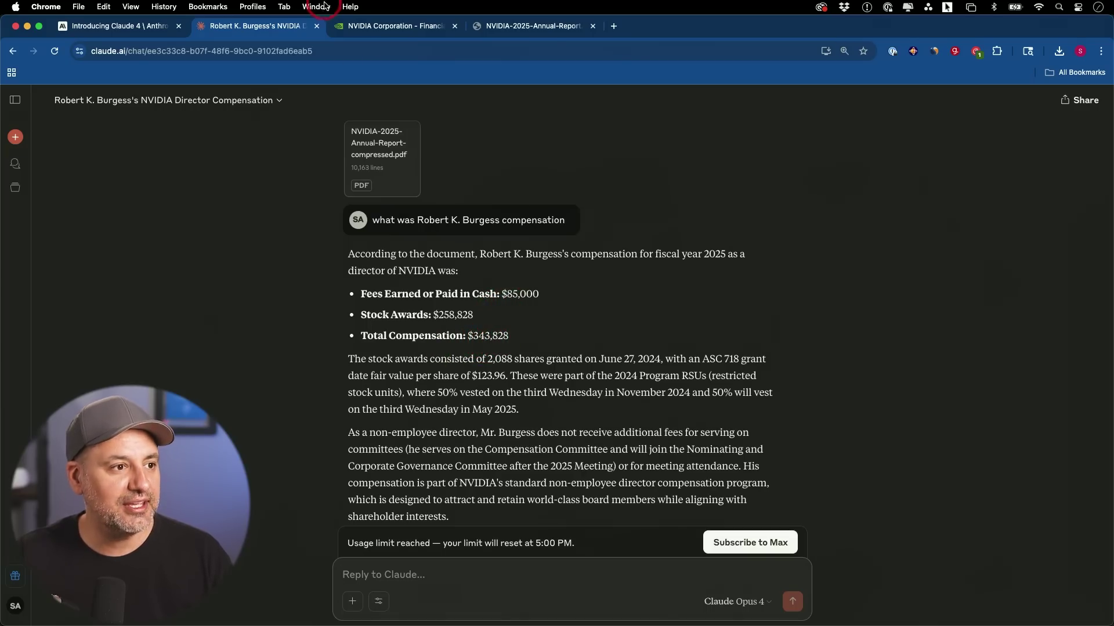
{"action": "left_click", "coordinate": [525, 25]}
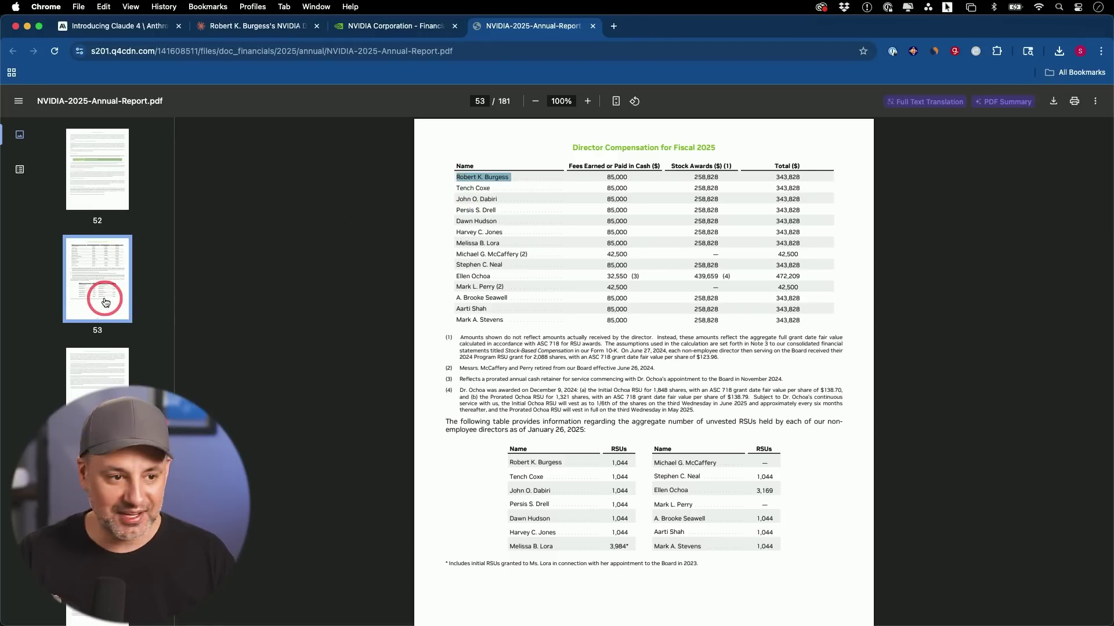
Page the NVIDIA report forward from page 53 past page 100
{"action": "key", "text": "Down"}
{"action": "key", "text": "Down"}
{"action": "key", "text": "Down"}
{"action": "key", "text": "Down"}
{"action": "key", "text": "Down"}
{"action": "key", "text": "Down"}
{"action": "key", "text": "Down"}
{"action": "key", "text": "Down"}
{"action": "key", "text": "Down"}
{"action": "key", "text": "Down"}
{"action": "key", "text": "Down"}
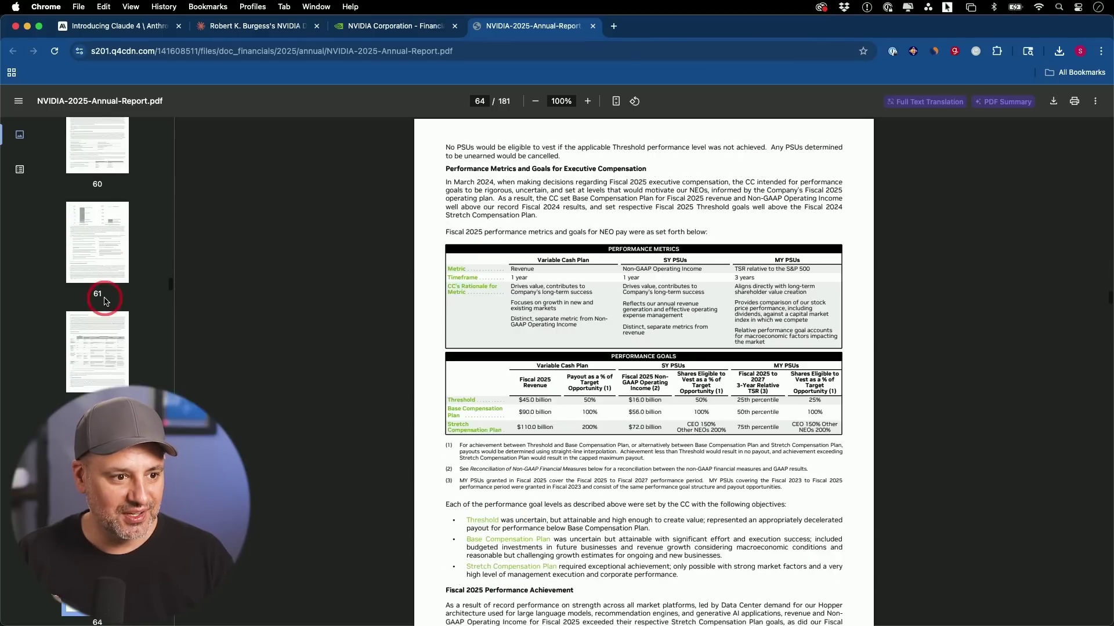
{"action": "key", "text": "Down"}
{"action": "key", "text": "Down"}
{"action": "key", "text": "Down"}
{"action": "key", "text": "Down"}
{"action": "key", "text": "Down"}
{"action": "key", "text": "Down"}
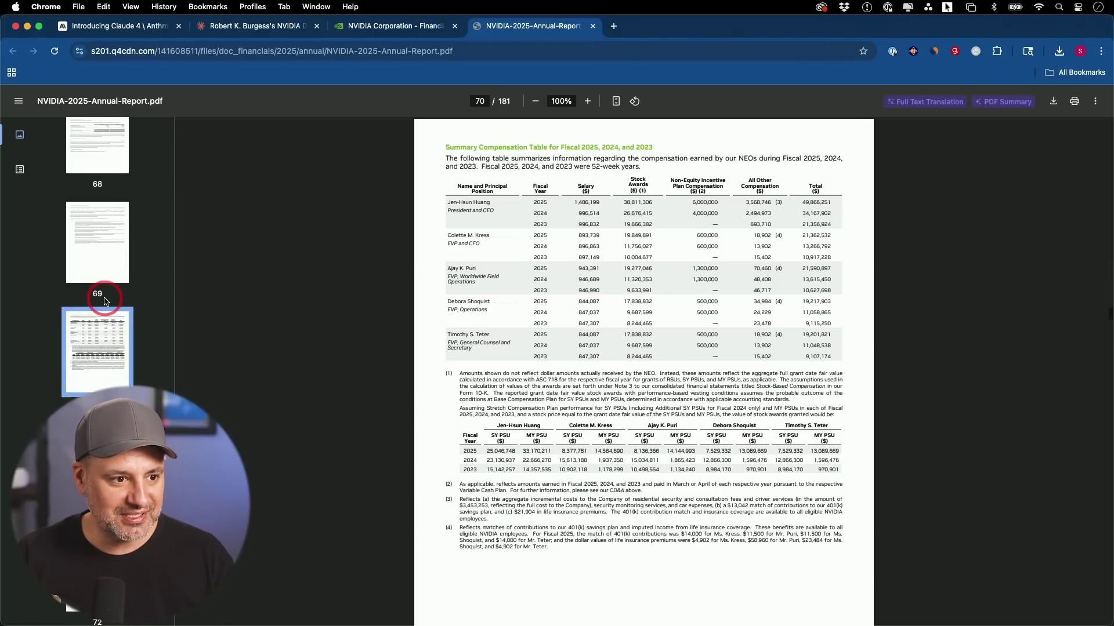
{"action": "key", "text": "Down"}
{"action": "key", "text": "Down"}
{"action": "key", "text": "Down"}
{"action": "key", "text": "Down"}
{"action": "key", "text": "Down"}
{"action": "key", "text": "Down"}
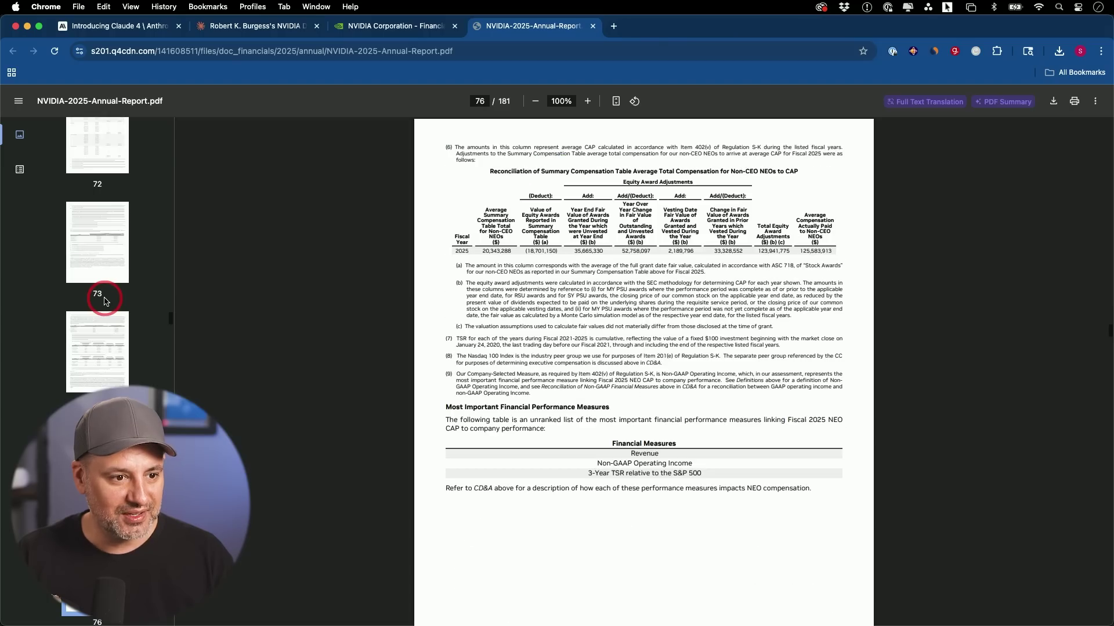
{"action": "key", "text": "Down"}
{"action": "key", "text": "Down"}
{"action": "key", "text": "Down"}
{"action": "key", "text": "Down"}
{"action": "key", "text": "Down"}
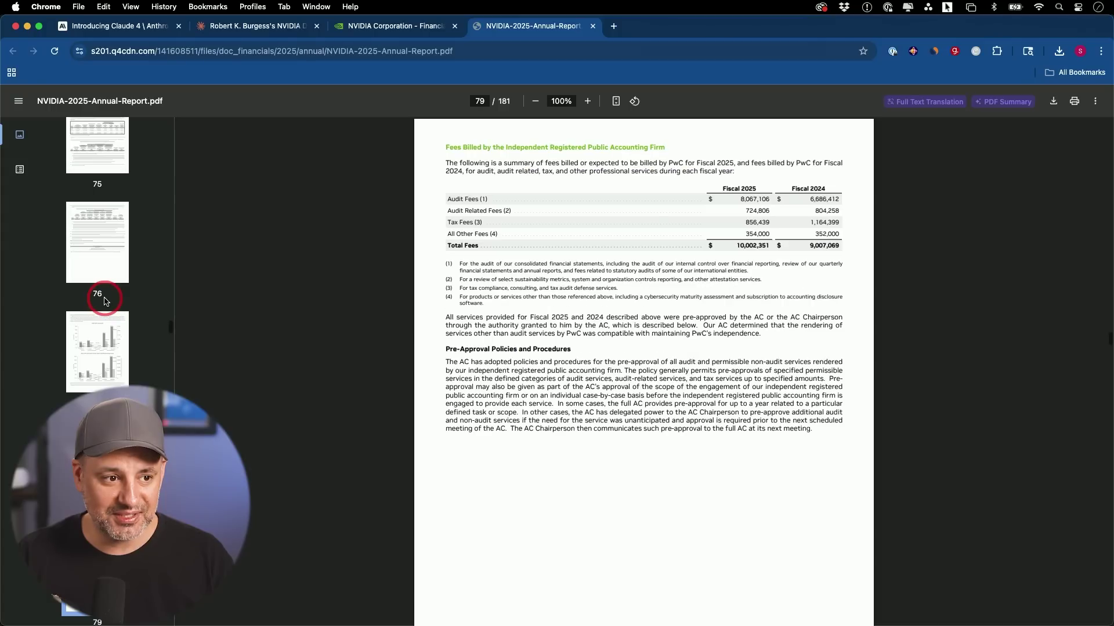
{"action": "key", "text": "Down"}
{"action": "key", "text": "Down"}
{"action": "key", "text": "Down"}
{"action": "key", "text": "Down"}
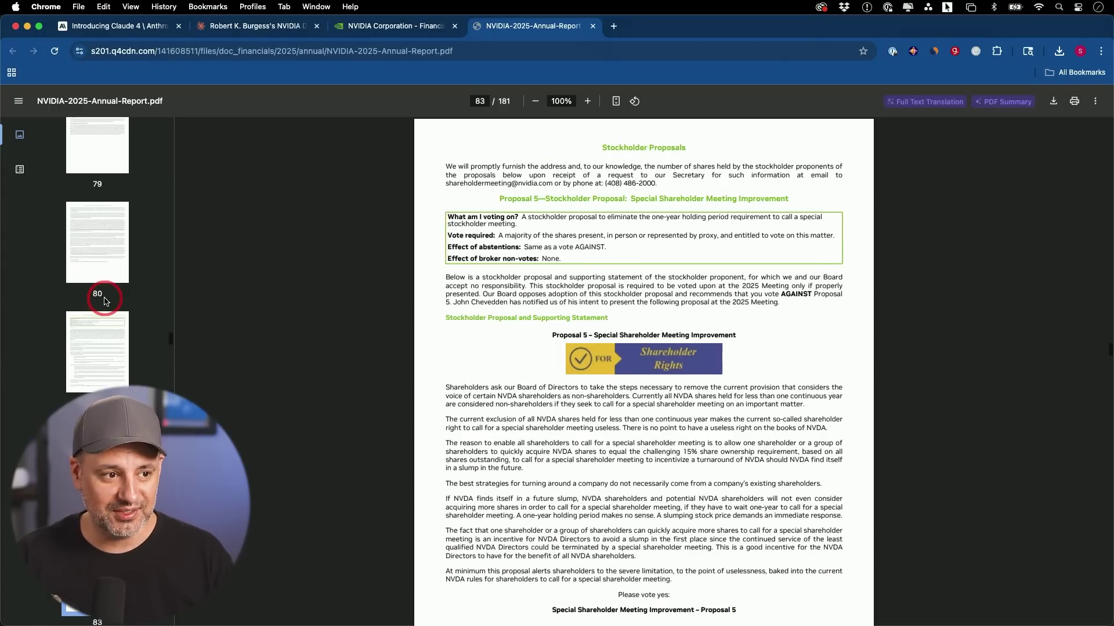
{"action": "key", "text": "Down"}
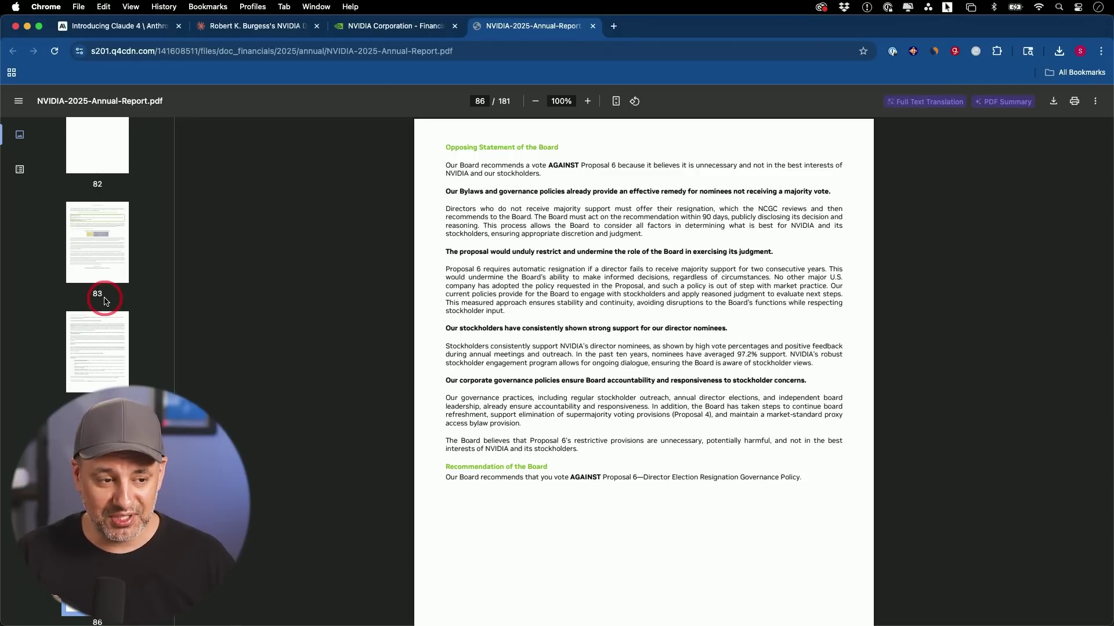
{"action": "key", "text": "Down"}
{"action": "key", "text": "Down"}
{"action": "key", "text": "Down"}
{"action": "key", "text": "Down"}
{"action": "key", "text": "Down"}
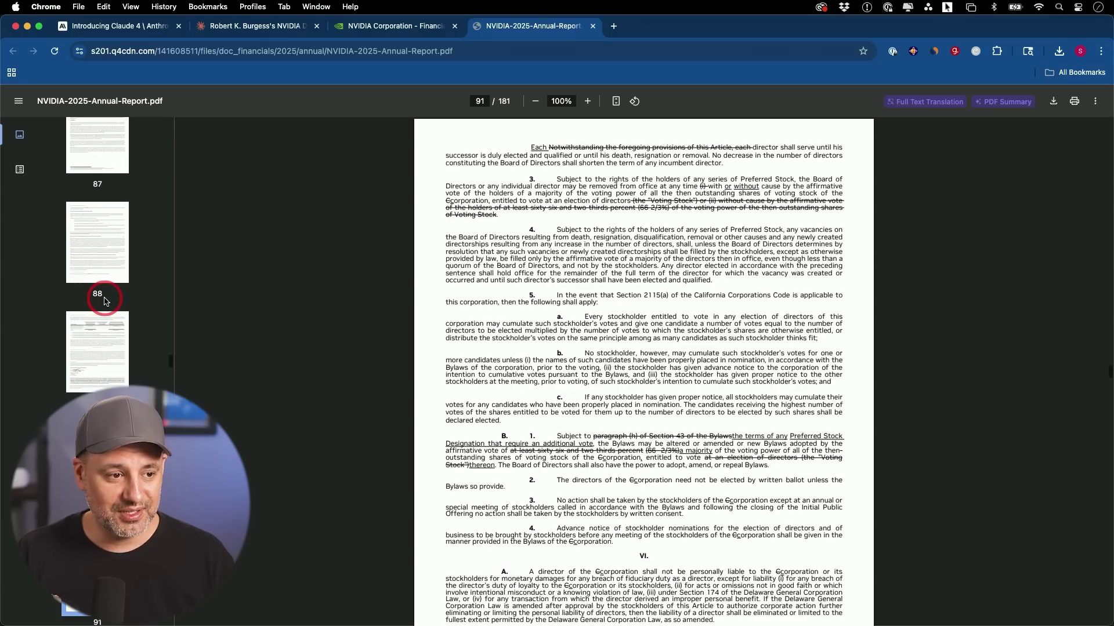
{"action": "key", "text": "Down"}
{"action": "key", "text": "Down"}
{"action": "key", "text": "Down"}
{"action": "key", "text": "Down"}
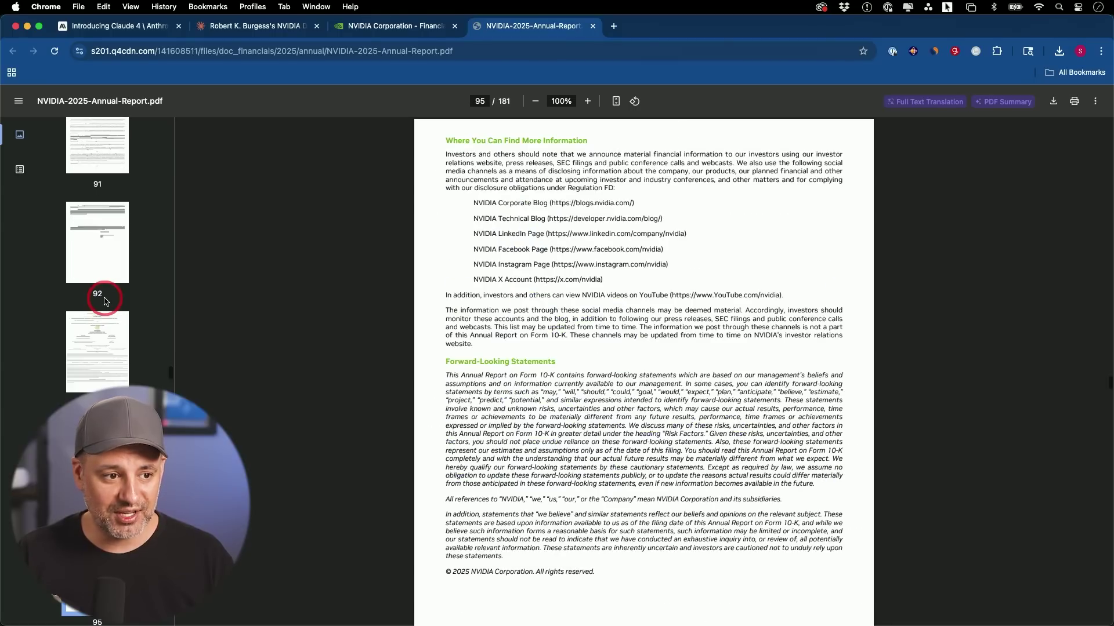
{"action": "key", "text": "Down"}
{"action": "key", "text": "Down"}
{"action": "key", "text": "Down"}
{"action": "key", "text": "Down"}
{"action": "key", "text": "Down"}
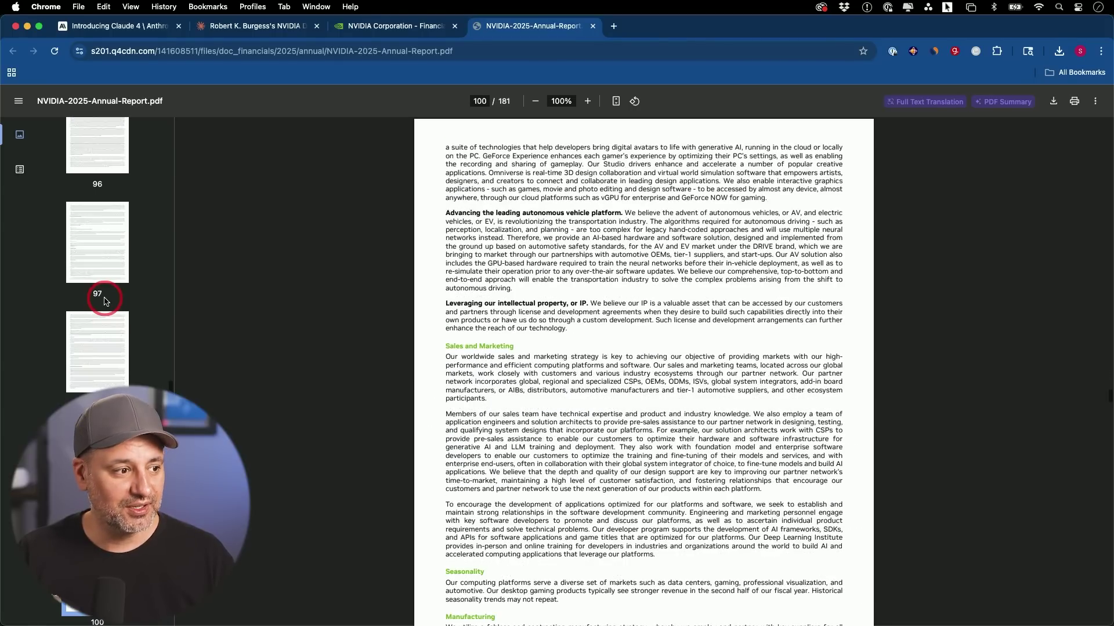
{"action": "key", "text": "Down"}
{"action": "key", "text": "Down"}
{"action": "key", "text": "Down"}
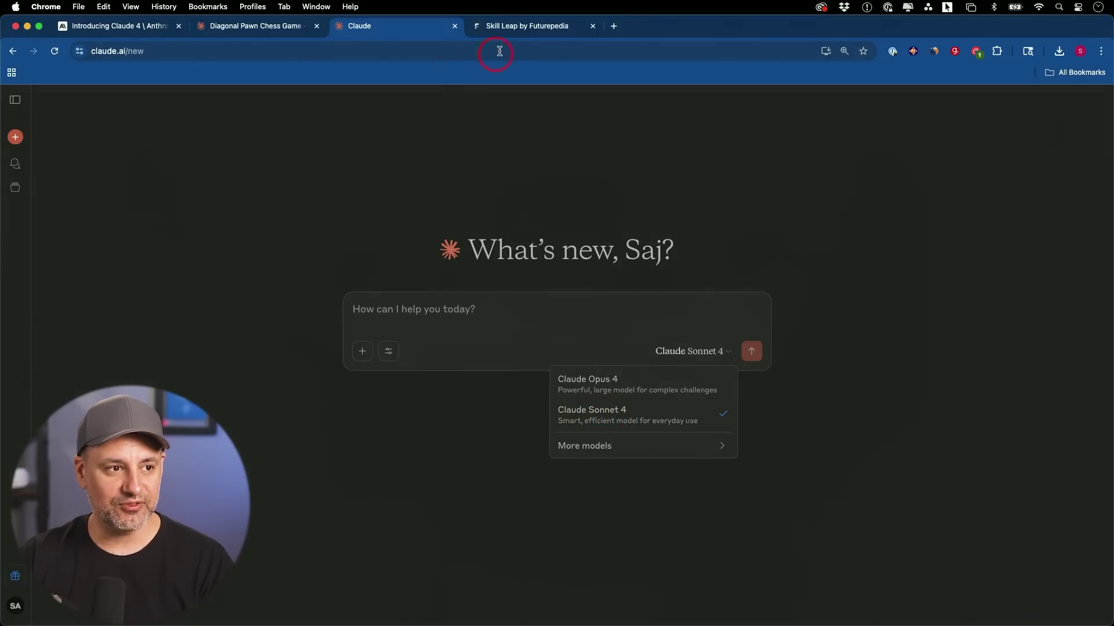
Screenshot the Skill Leap homepage and open Claude's + attachment options in the new chat
{"action": "left_click", "coordinate": [513, 33]}
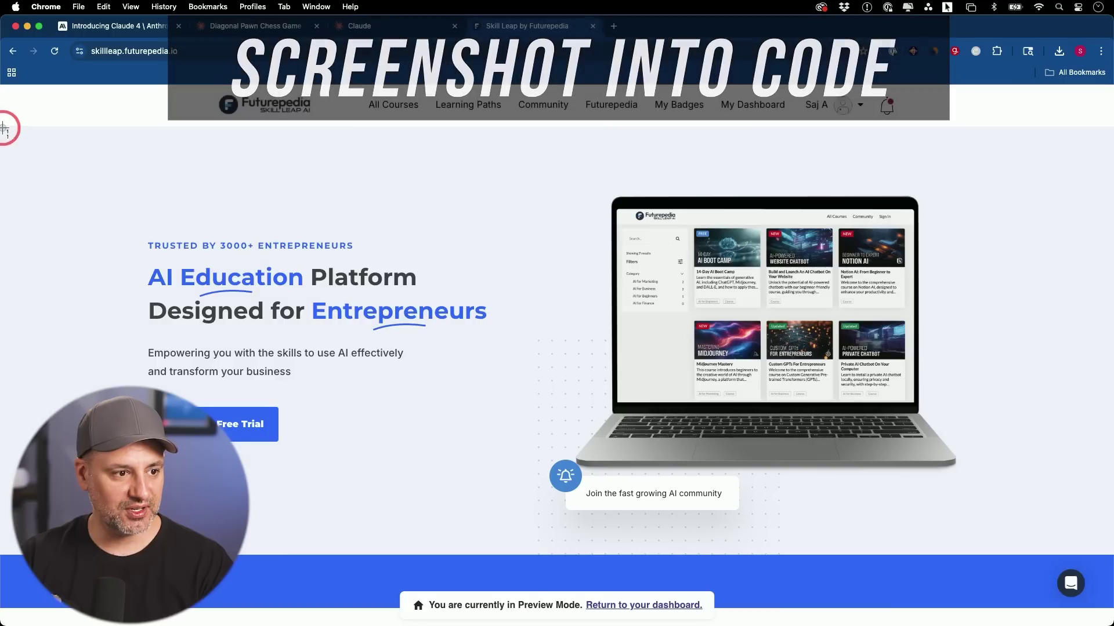
{"action": "left_click_drag", "start_coordinate": [4, 127], "coordinate": [1108, 551]}
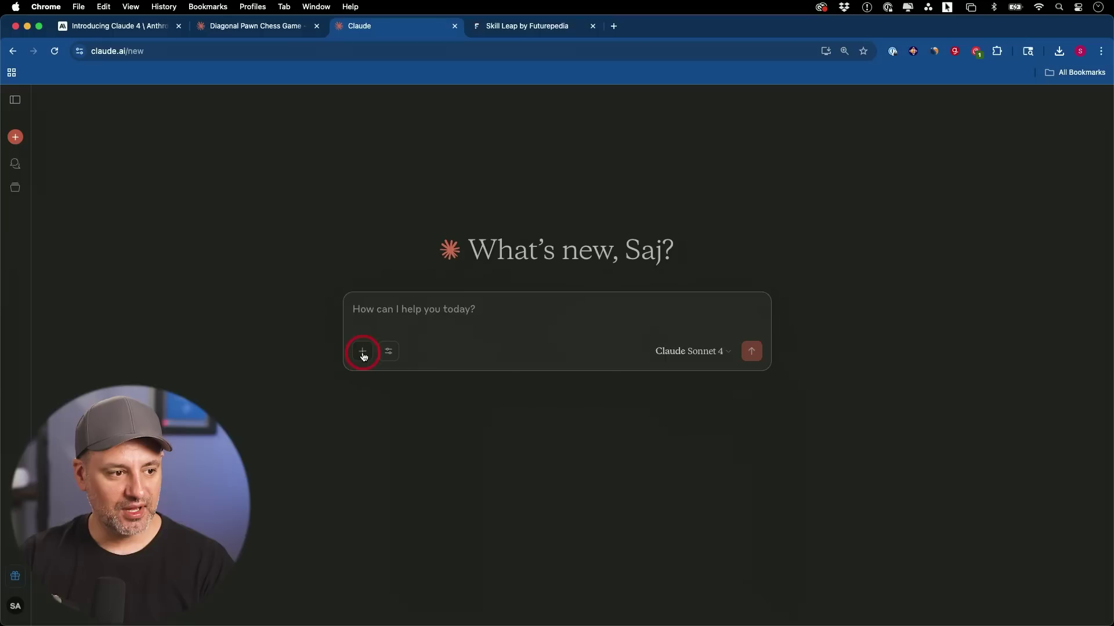
{"action": "left_click", "coordinate": [362, 351]}
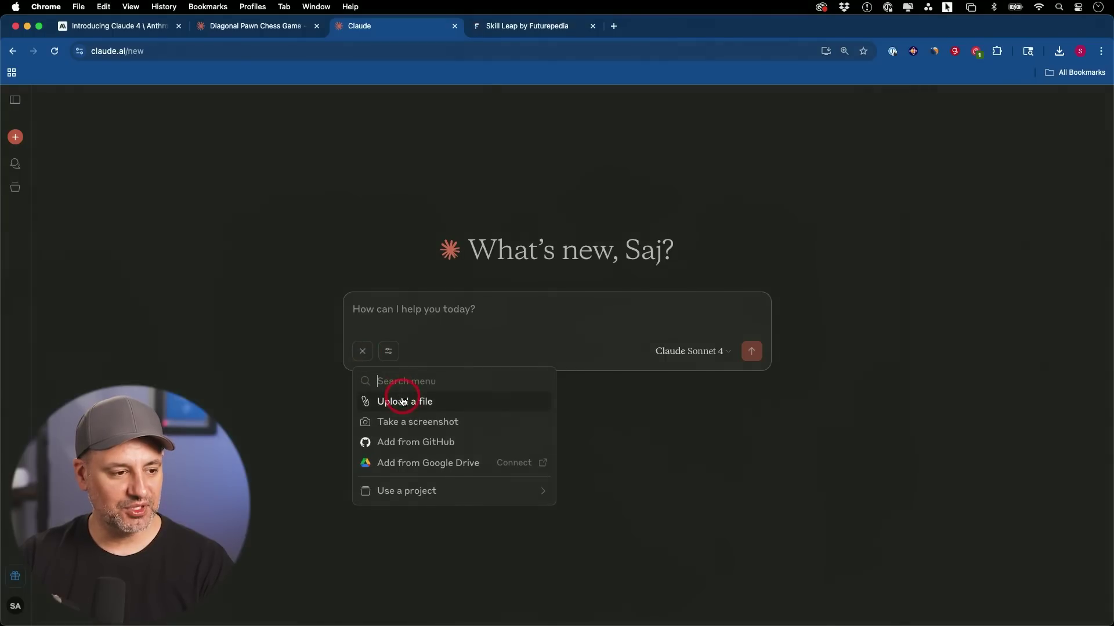
Attach the Skill Leap landing-page screenshot to the new chat
{"action": "left_click", "coordinate": [410, 427]}
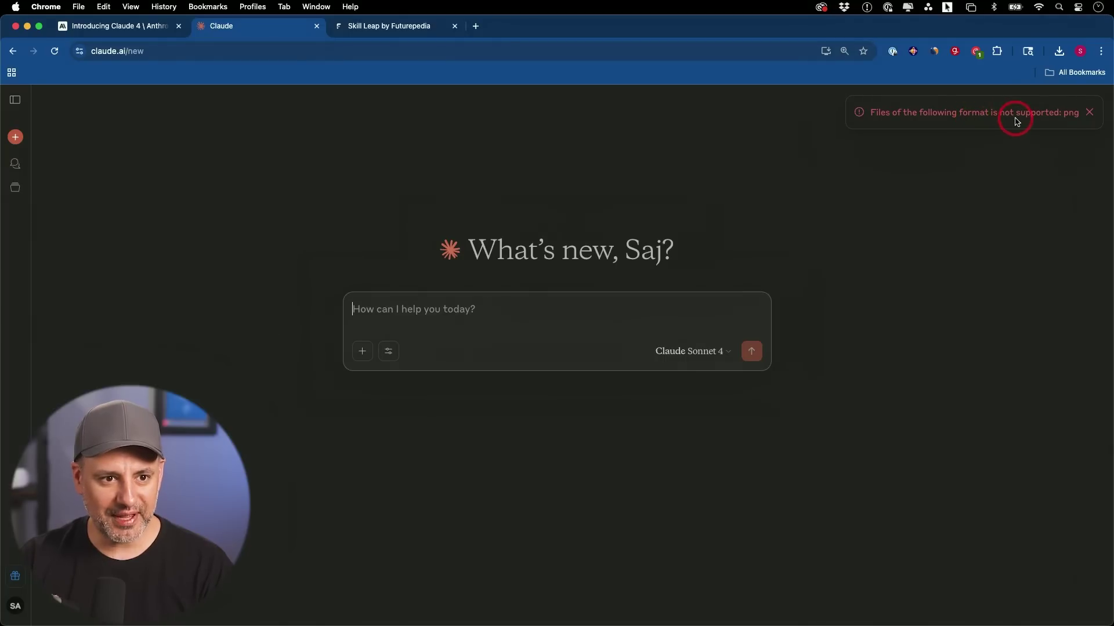
{"action": "left_click", "coordinate": [459, 313]}
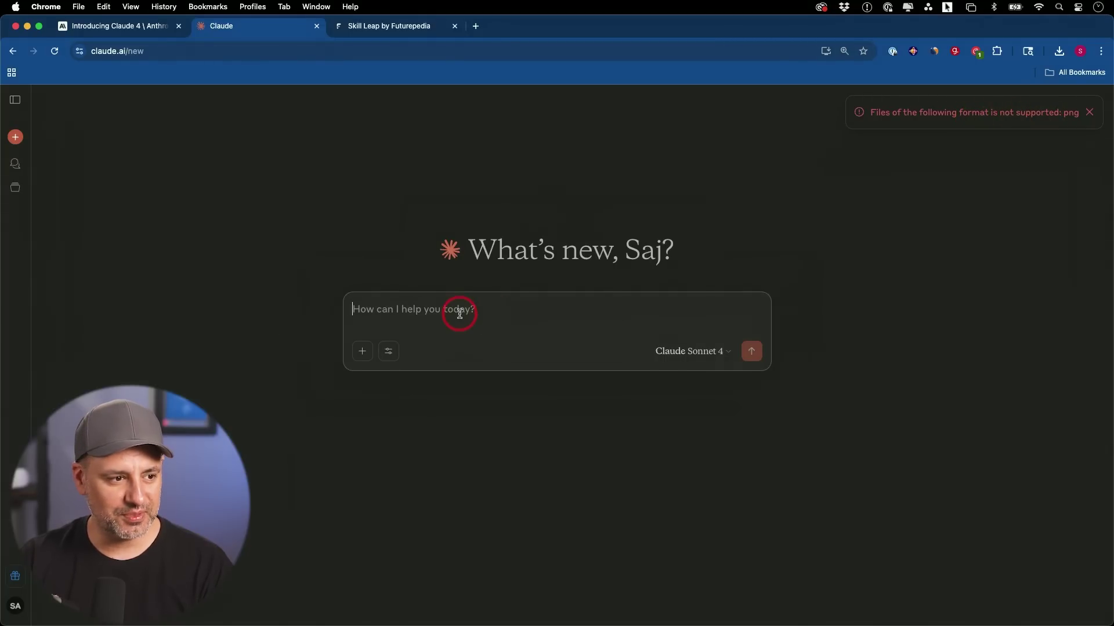
{"action": "left_click", "coordinate": [361, 351]}
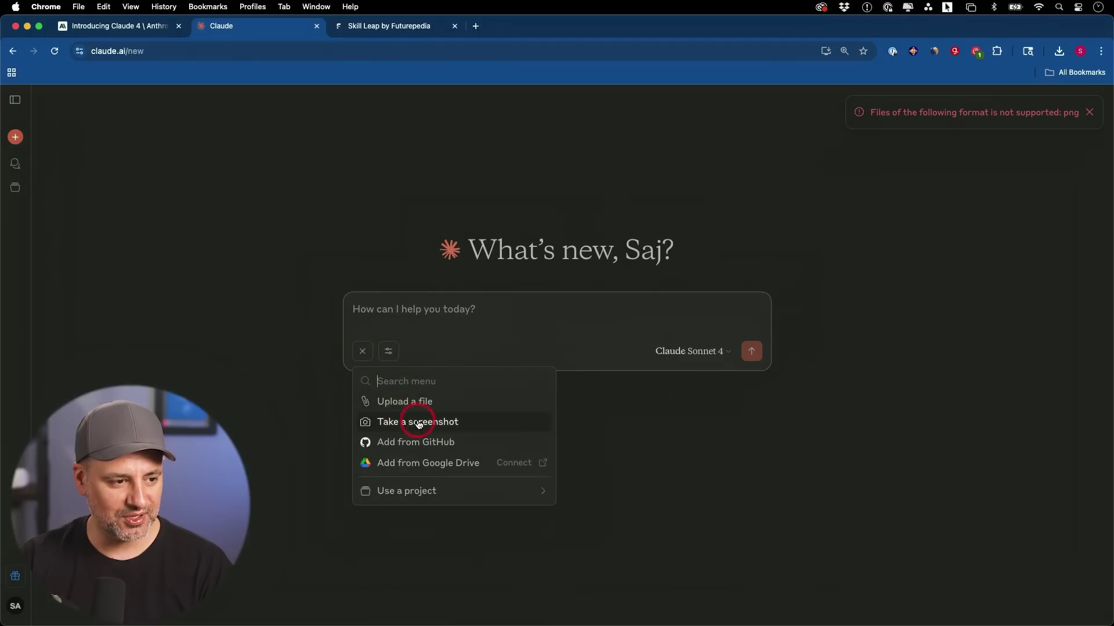
{"action": "left_click", "coordinate": [572, 323]}
Switch the model to Claude Opus 4 and enlarge the attached screenshot to check it
{"action": "left_click", "coordinate": [711, 352]}
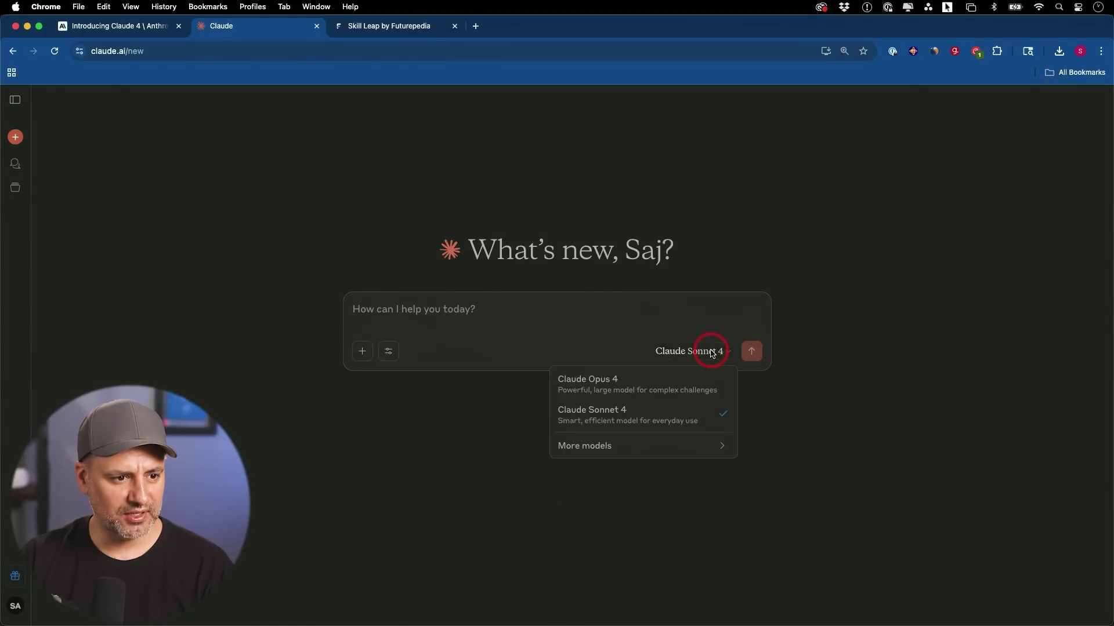
{"action": "left_click", "coordinate": [667, 379]}
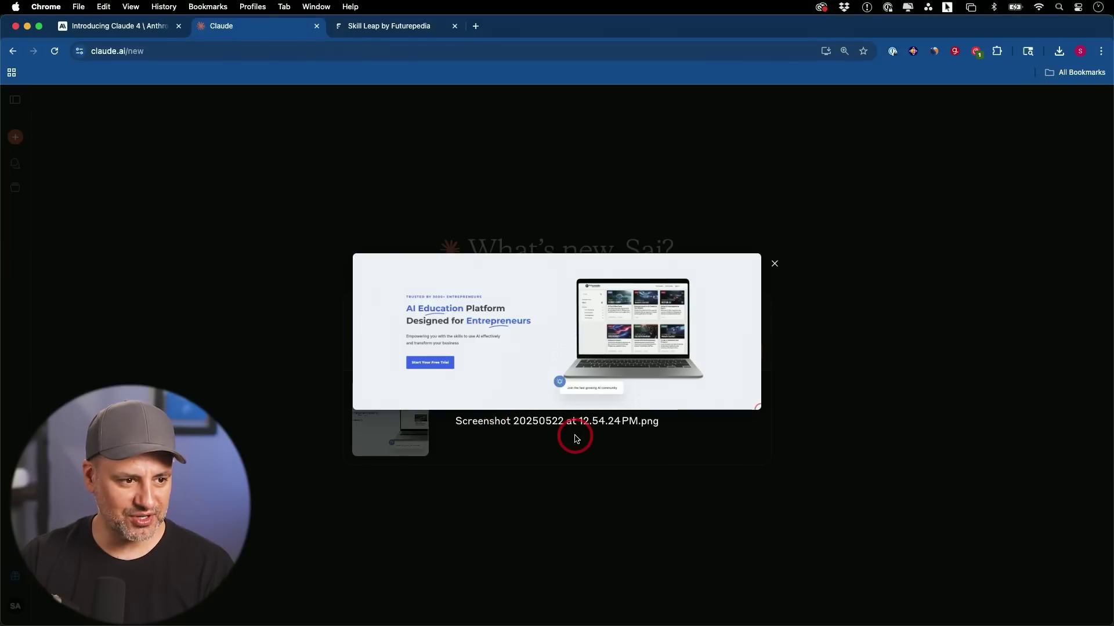
{"action": "left_click", "coordinate": [576, 439]}
{"action": "left_click", "coordinate": [385, 427]}
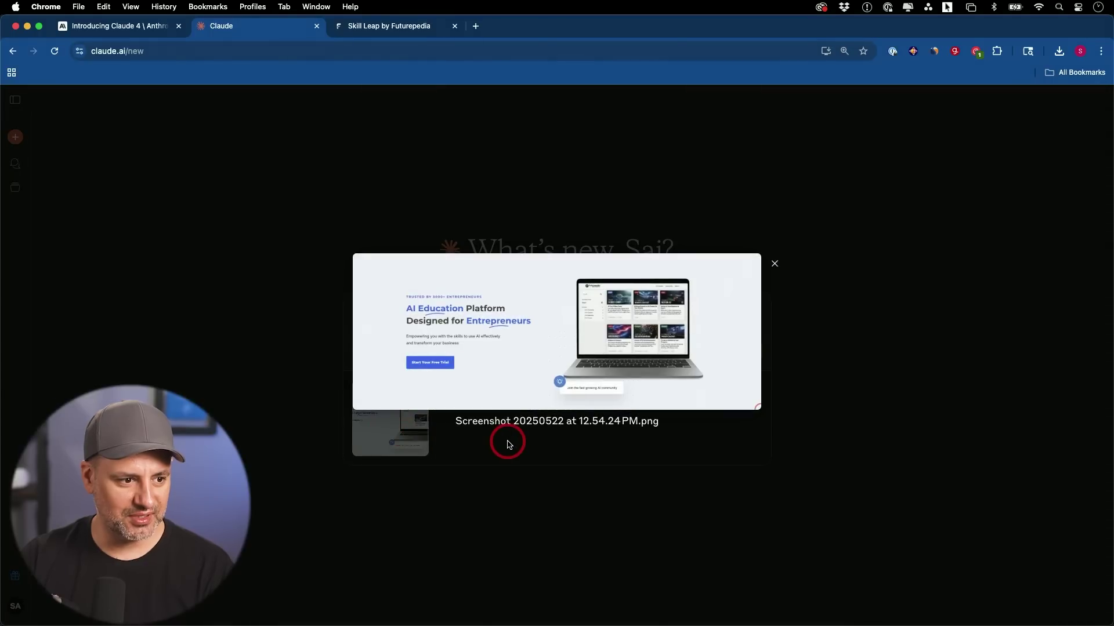
{"action": "left_click", "coordinate": [508, 445]}
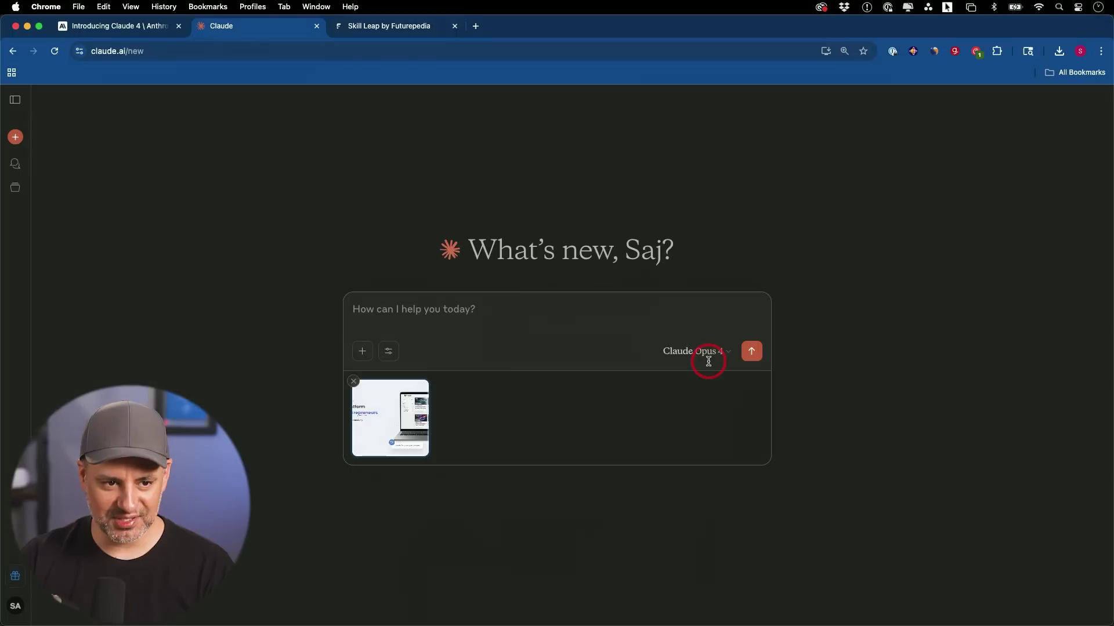
Send a pasted request to convert the attached image into embed code with inline CSS and JavaScript
{"action": "left_click", "coordinate": [441, 317]}
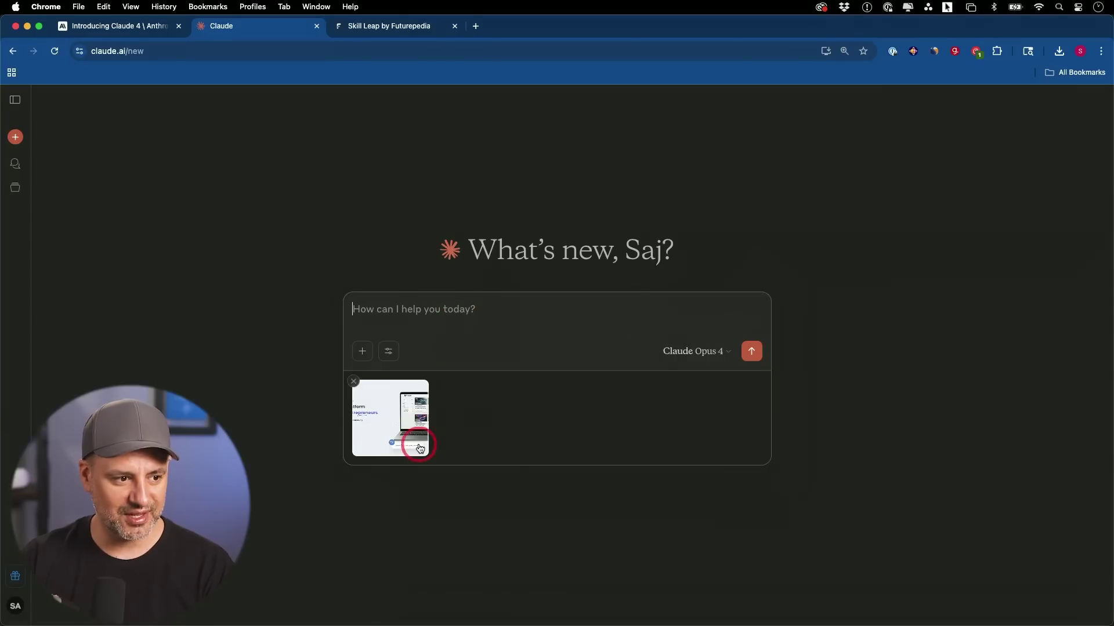
{"action": "type", "text": "turn this image into an embed code with inline CSS and javascript"}
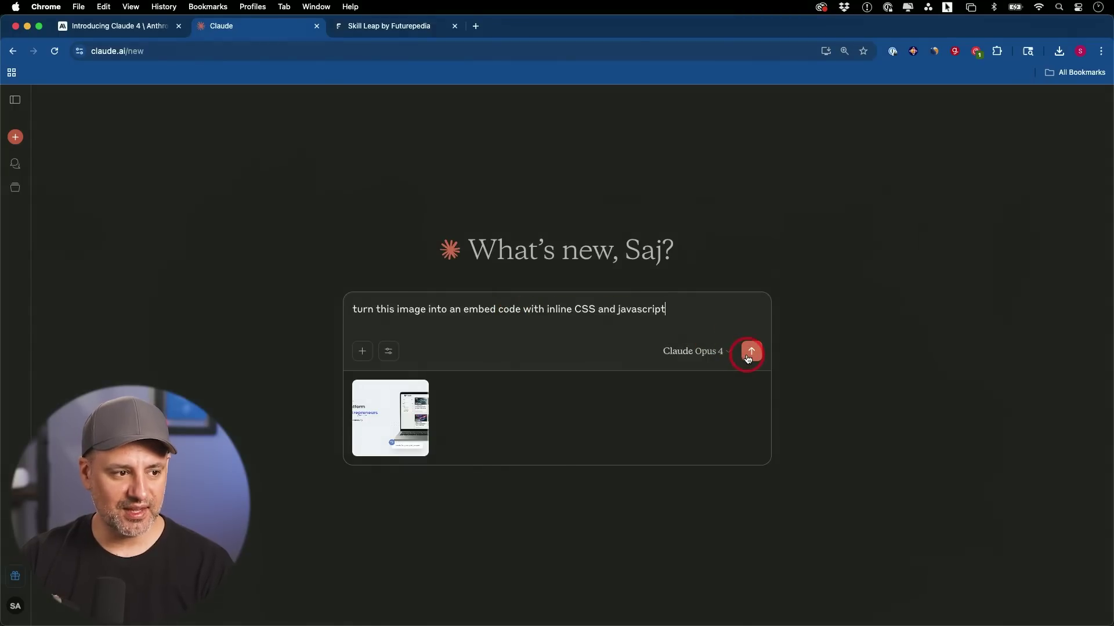
{"action": "left_click", "coordinate": [750, 352]}
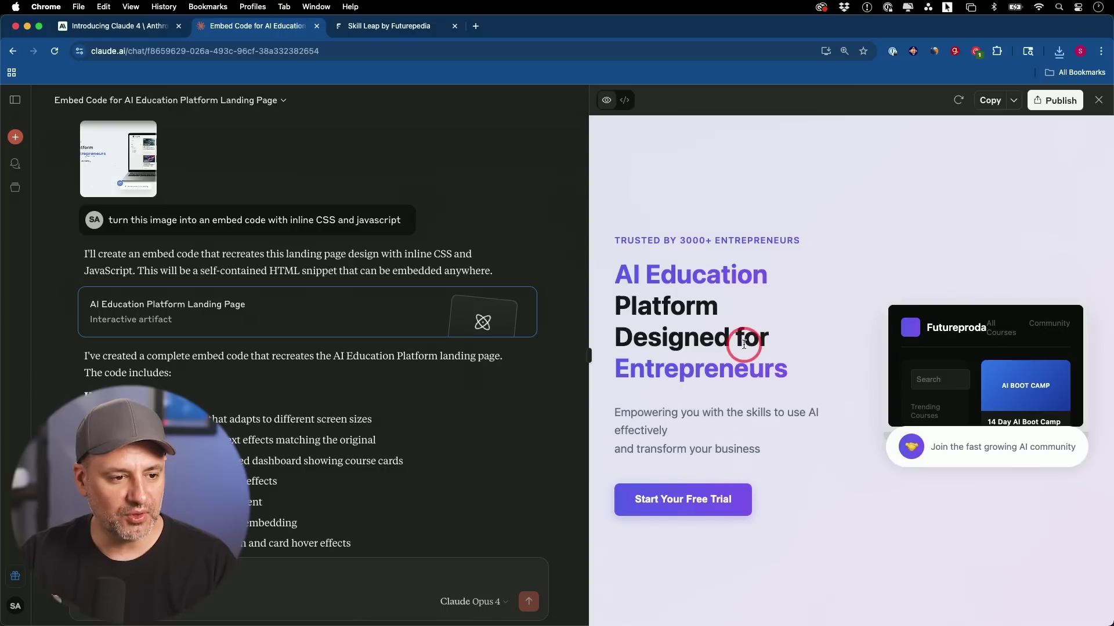
Widen the landing-page preview and download it as ai-education-landing.html
{"action": "mouse_move", "coordinate": [593, 371]}
{"action": "left_mouse_down"}
{"action": "mouse_move", "coordinate": [587, 350]}
{"action": "mouse_move", "coordinate": [312, 349]}
{"action": "mouse_move", "coordinate": [582, 353]}
{"action": "left_mouse_up"}
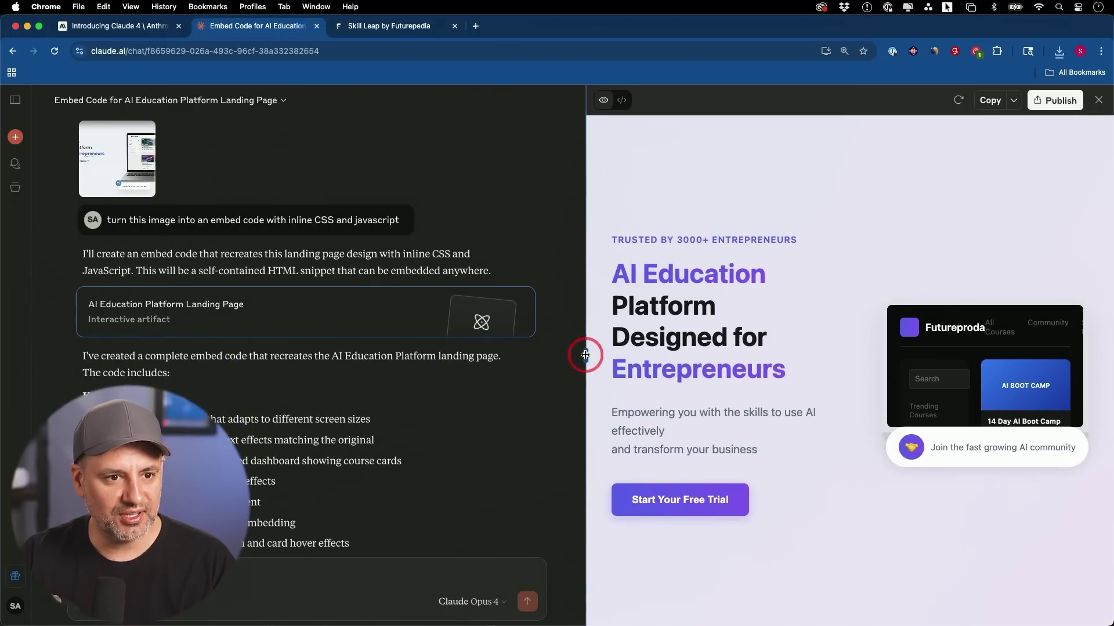
{"action": "left_click", "coordinate": [1013, 102]}
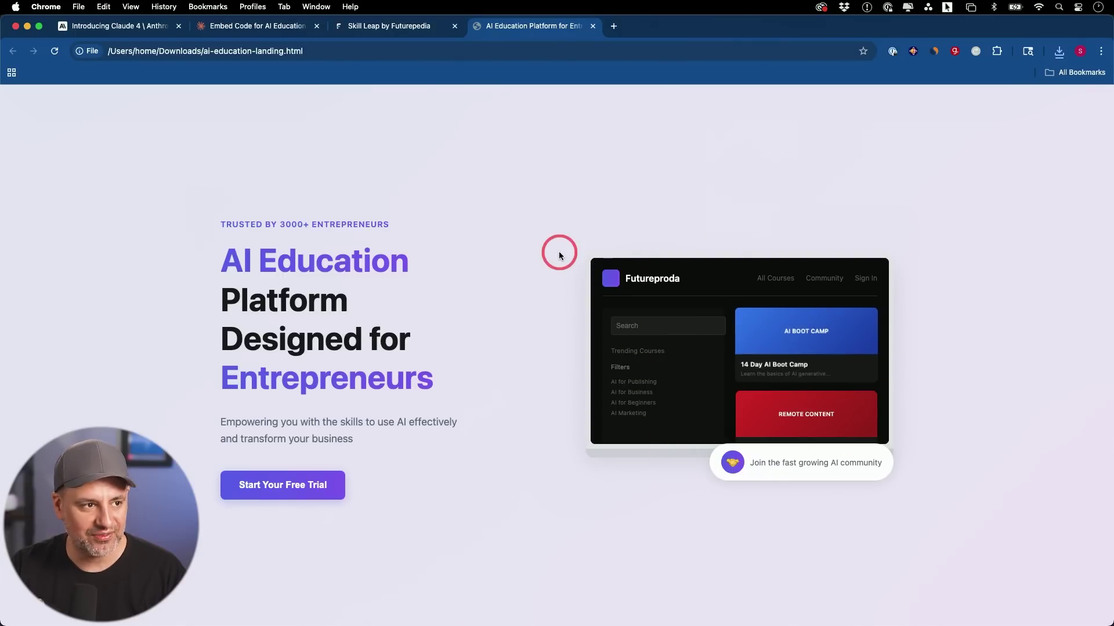
Compare the original Skill Leap homepage tab with the downloaded landing-page tab
{"action": "left_click", "coordinate": [397, 26]}
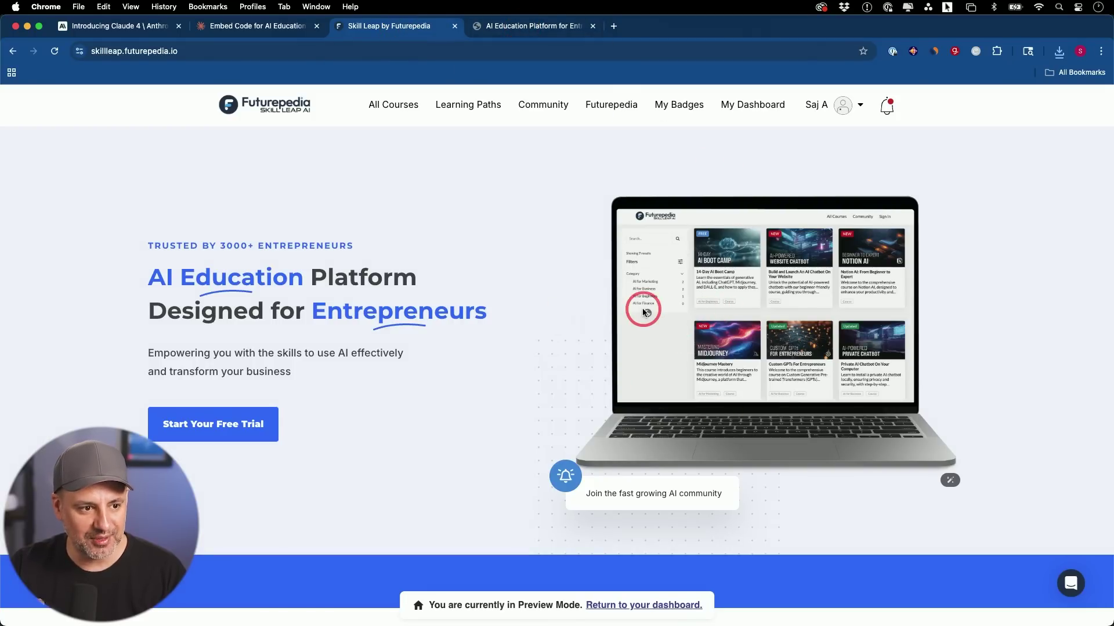
{"action": "left_click", "coordinate": [513, 32]}
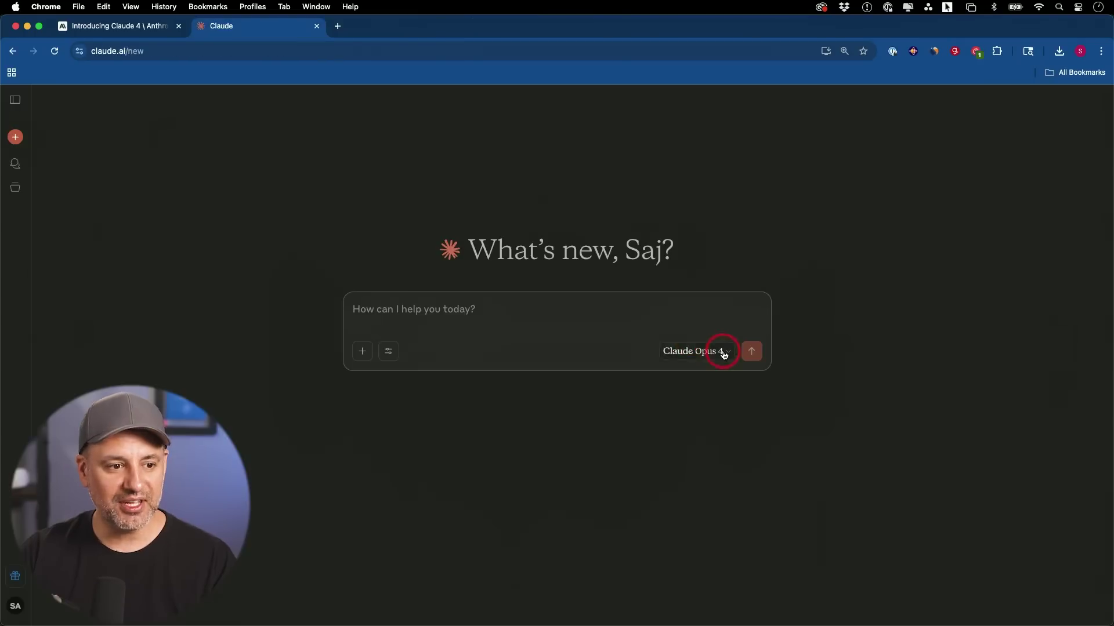
{"action": "left_click", "coordinate": [722, 351]}
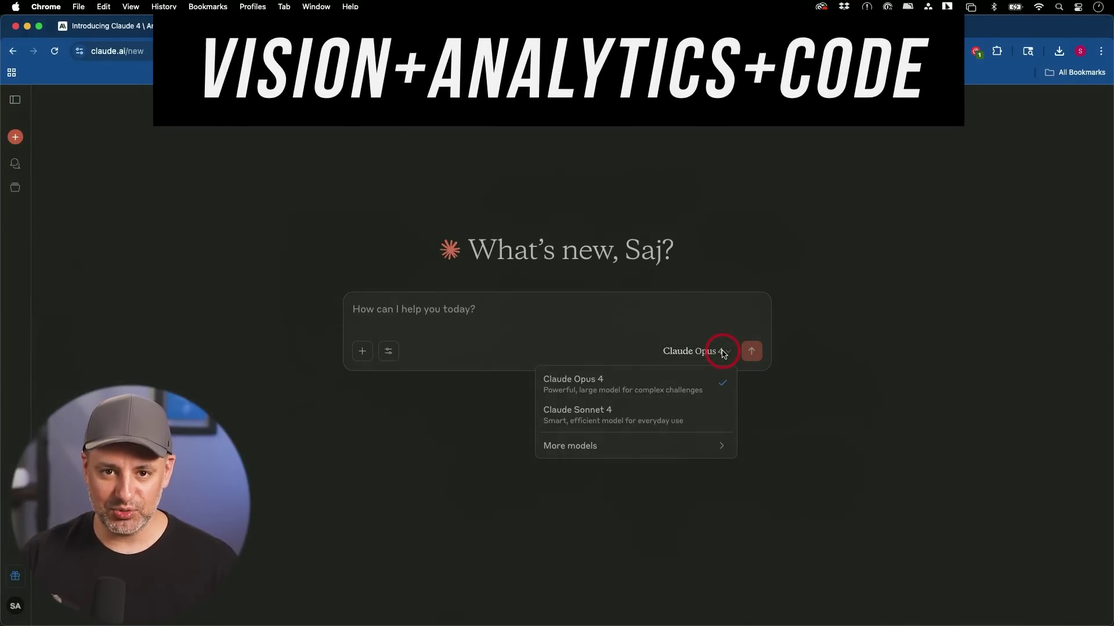
Send the traffic acquisition screenshot with a pasted request for a shareable visual dashboard
{"action": "left_click", "coordinate": [497, 318]}
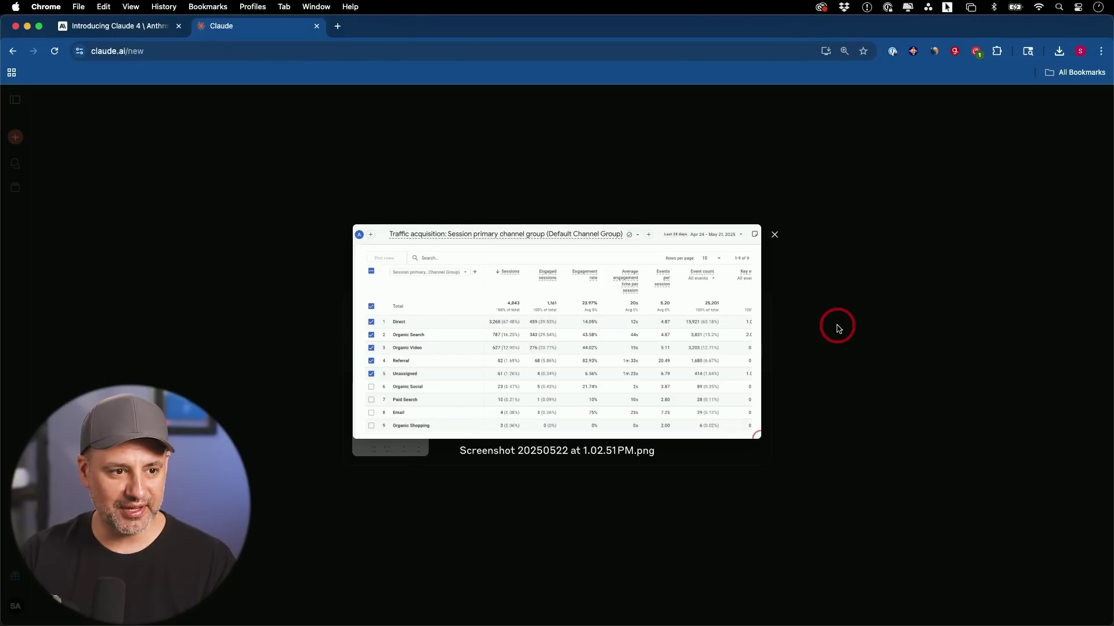
{"action": "left_click", "coordinate": [837, 328]}
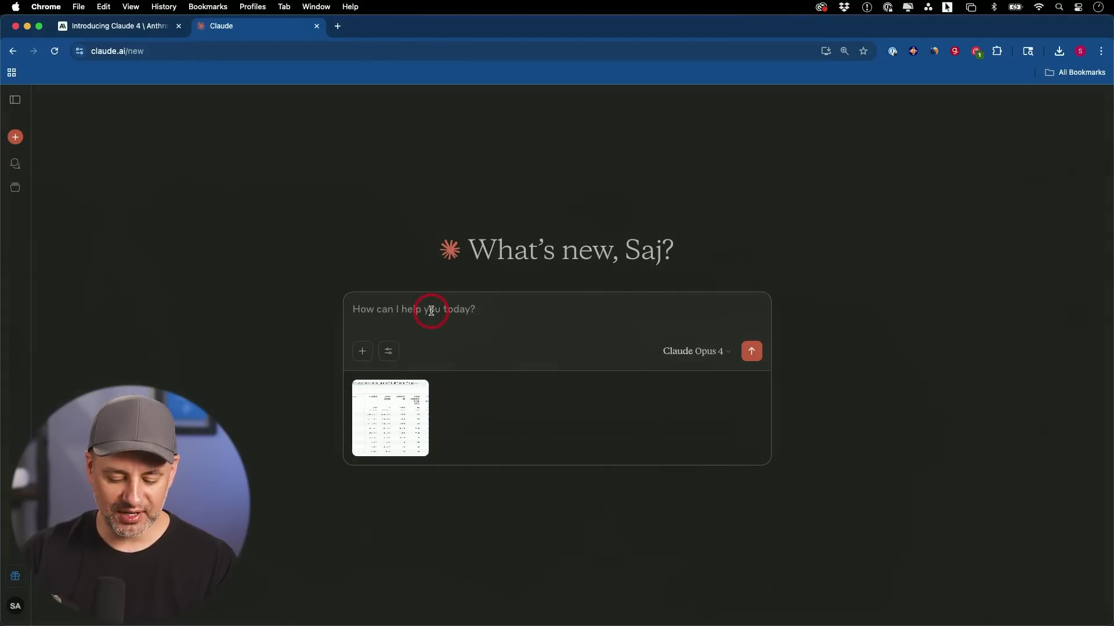
{"action": "type", "text": "turn this into a visual dashboard and simplify it, so I can share the data with my team"}
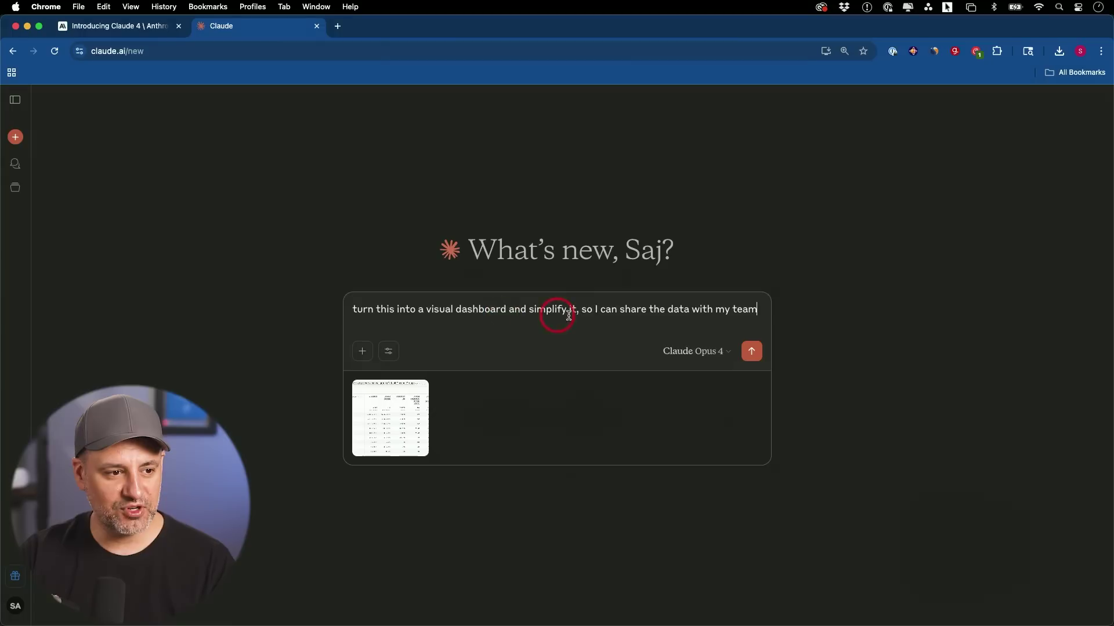
{"action": "left_click", "coordinate": [751, 352]}
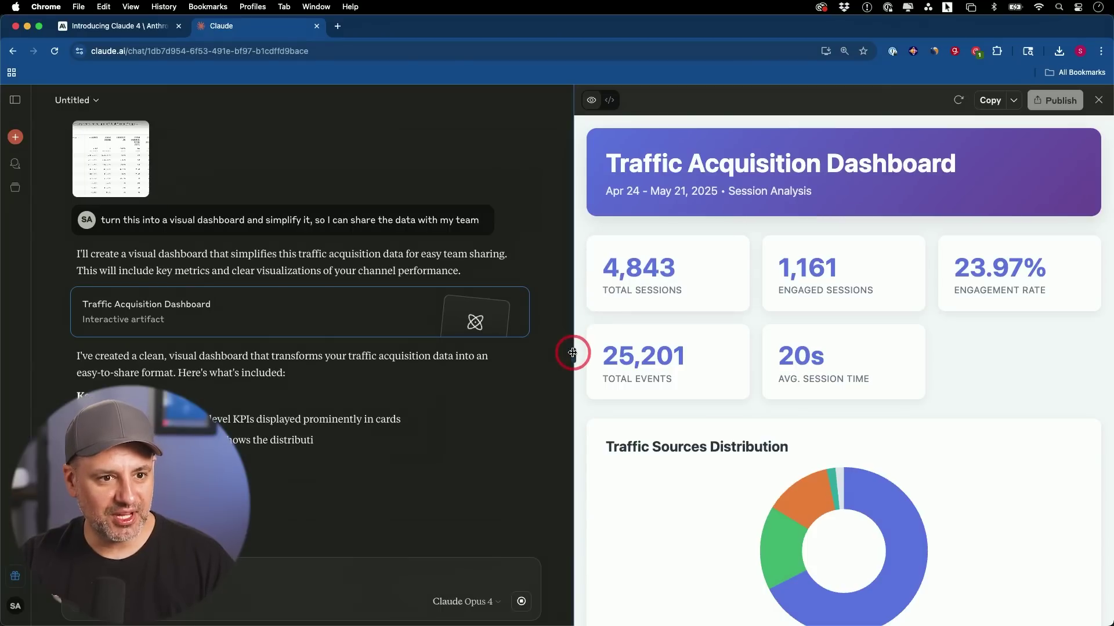
Widen the Traffic Acquisition Dashboard preview and publish it as a shareable page
{"action": "left_click_drag", "start_coordinate": [567, 348], "coordinate": [244, 337]}
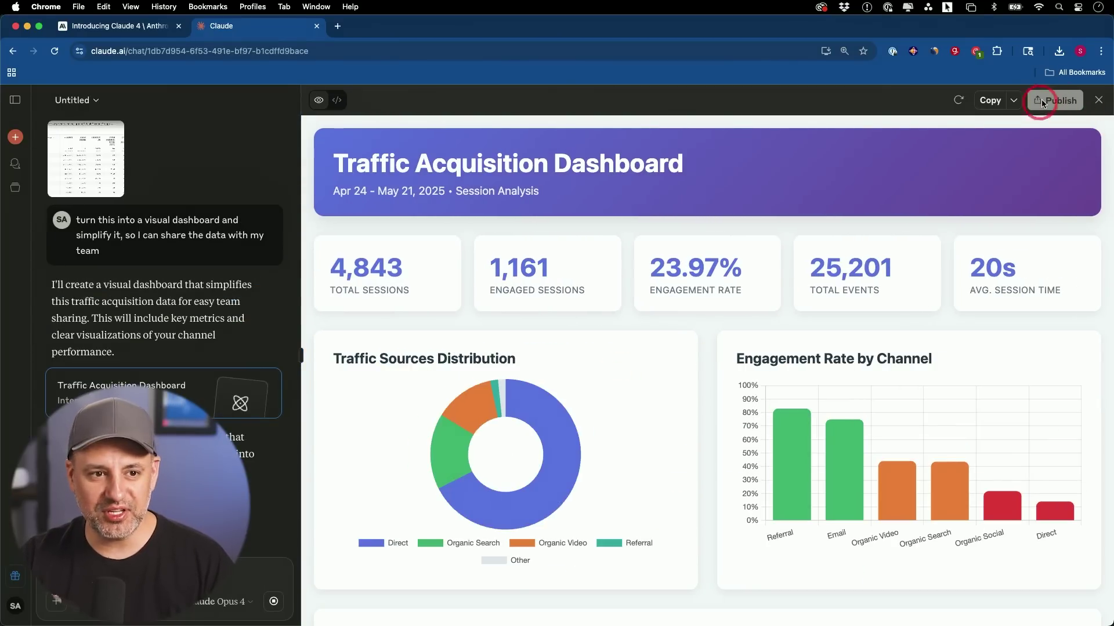
{"action": "scroll", "coordinate": [836, 241], "scroll_direction": "down", "scroll_amount": 4}
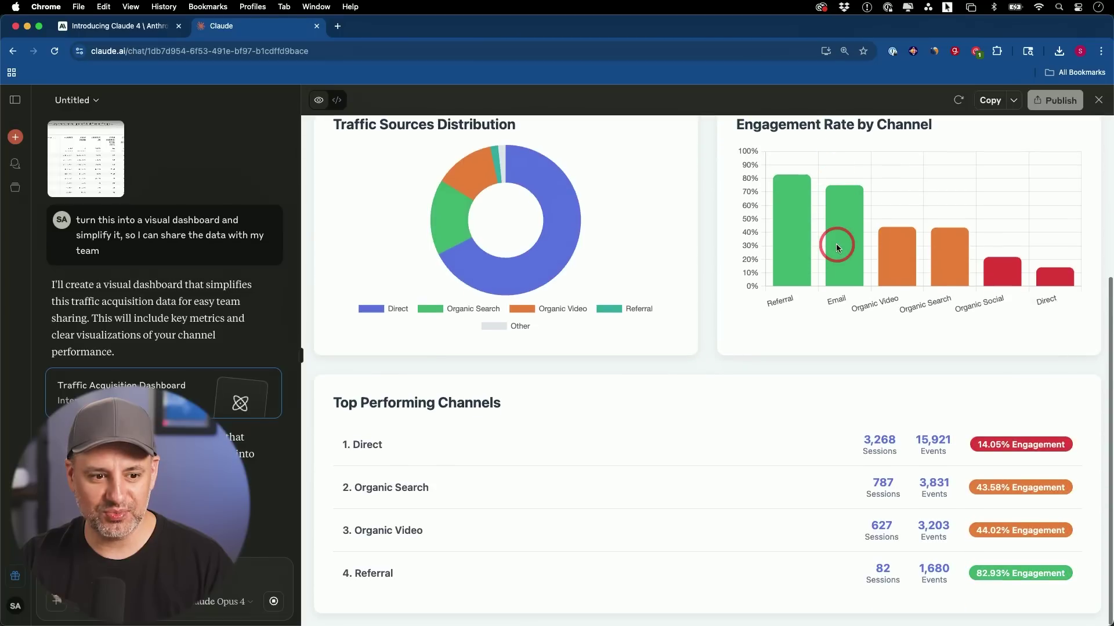
{"action": "scroll", "coordinate": [836, 241], "scroll_direction": "up", "scroll_amount": 4}
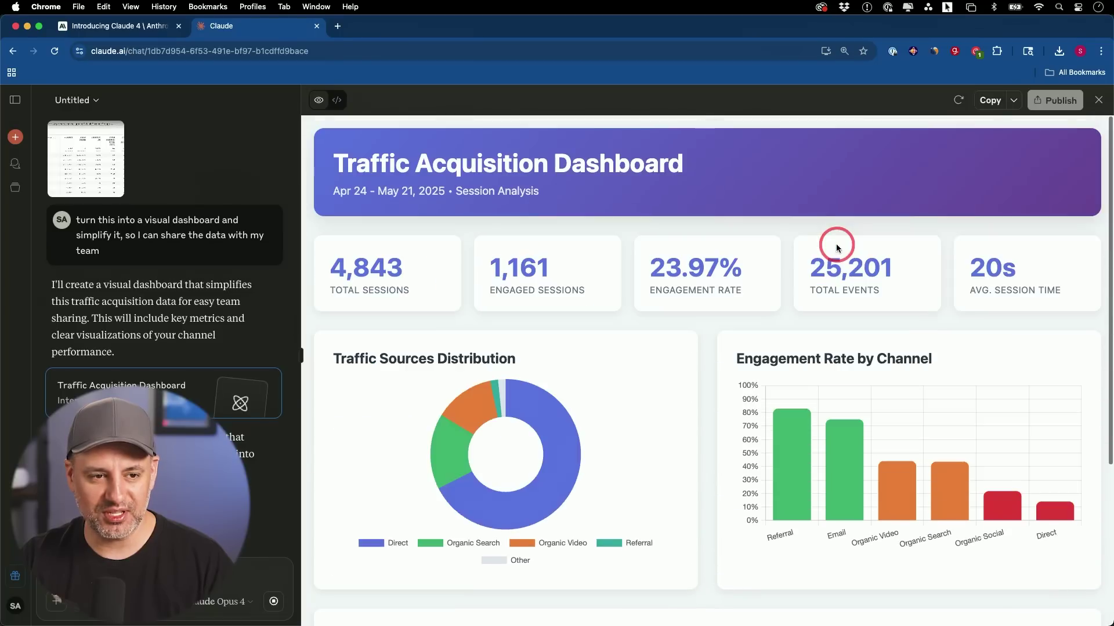
{"action": "left_click", "coordinate": [1056, 102]}
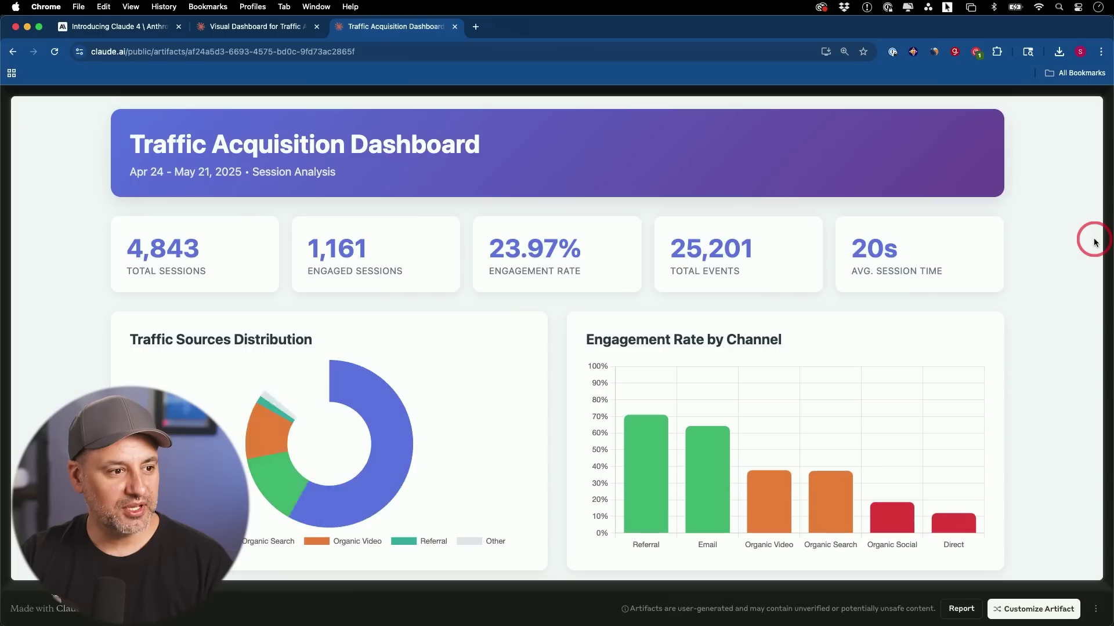
{"action": "scroll", "coordinate": [1093, 241], "scroll_direction": "down", "scroll_amount": 5}
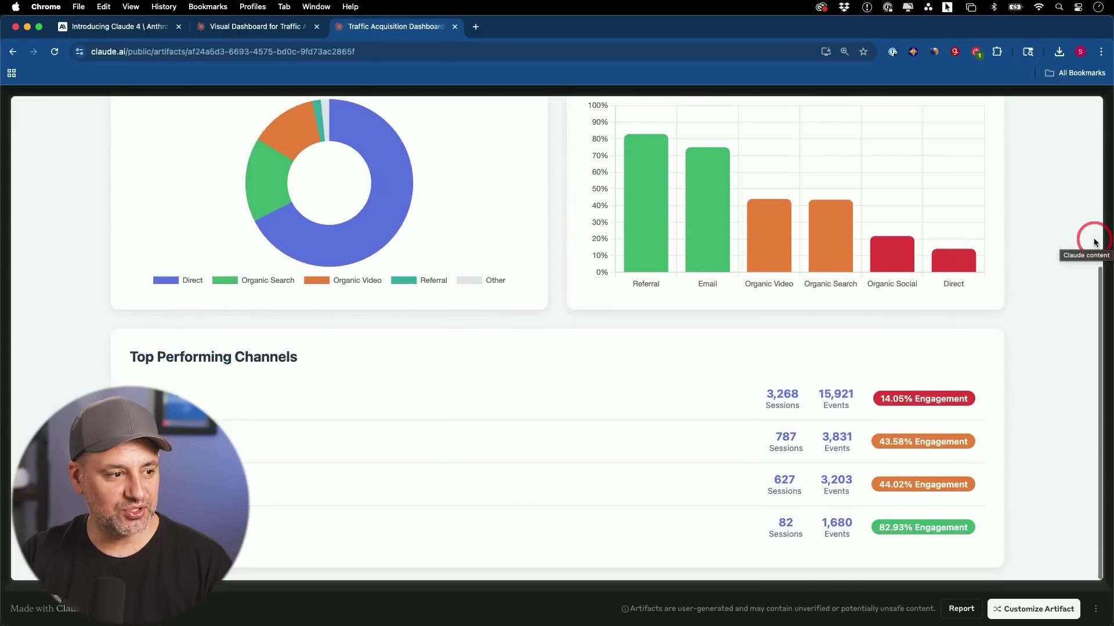
{"action": "scroll", "coordinate": [1094, 242], "scroll_direction": "up", "scroll_amount": 5}
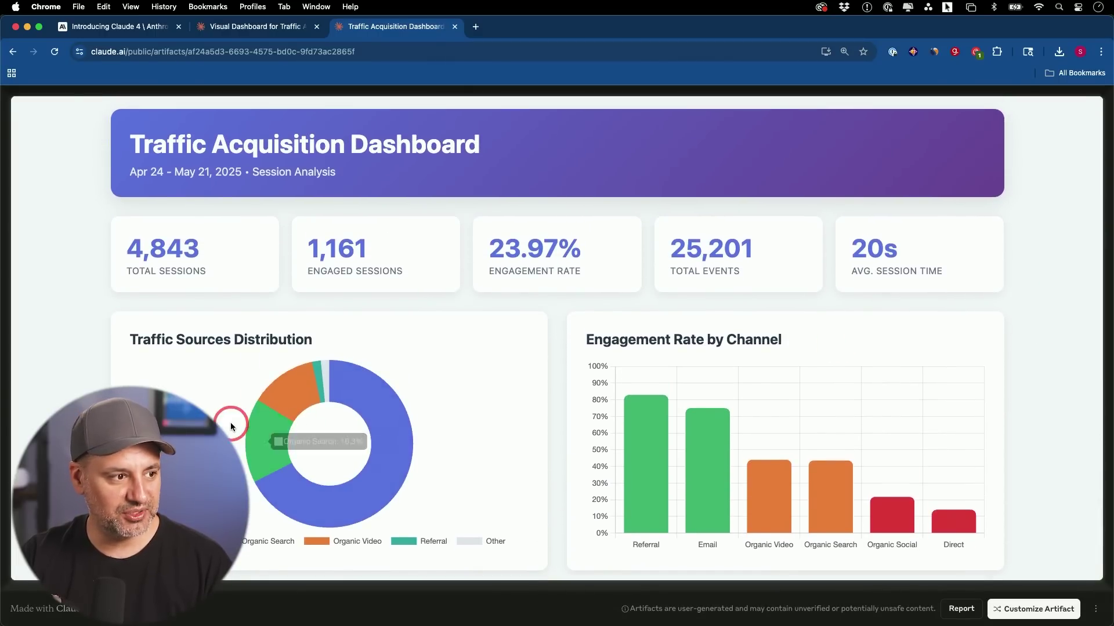
Scroll the published dashboard, then view it at phone width in DevTools device mode
{"action": "scroll", "coordinate": [458, 313], "scroll_direction": "down", "scroll_amount": 1}
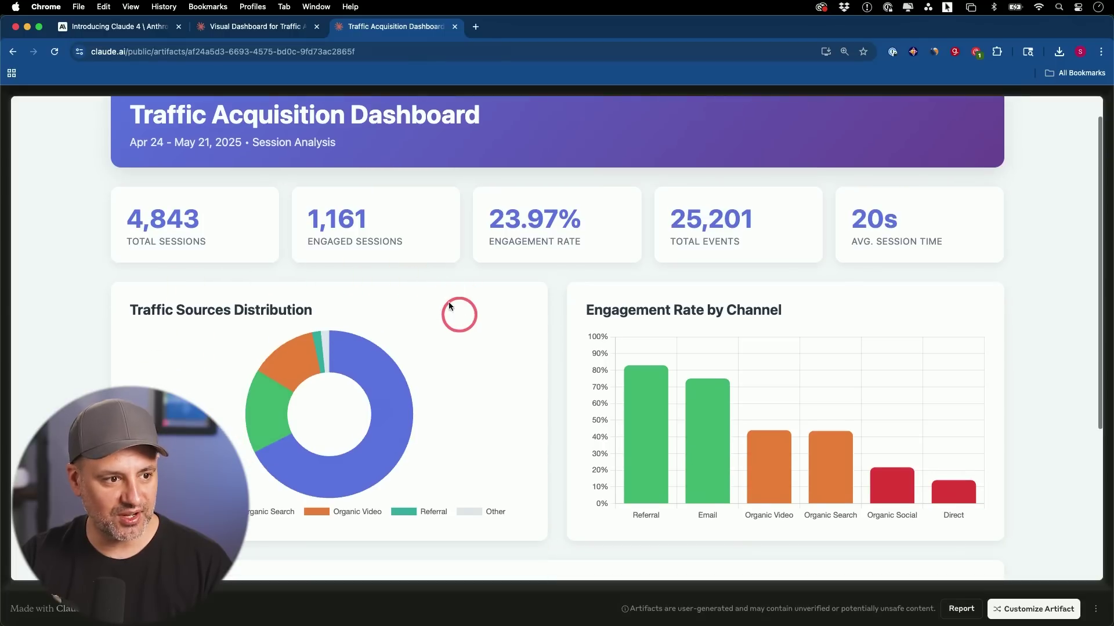
{"action": "scroll", "coordinate": [732, 290], "scroll_direction": "down", "scroll_amount": 1}
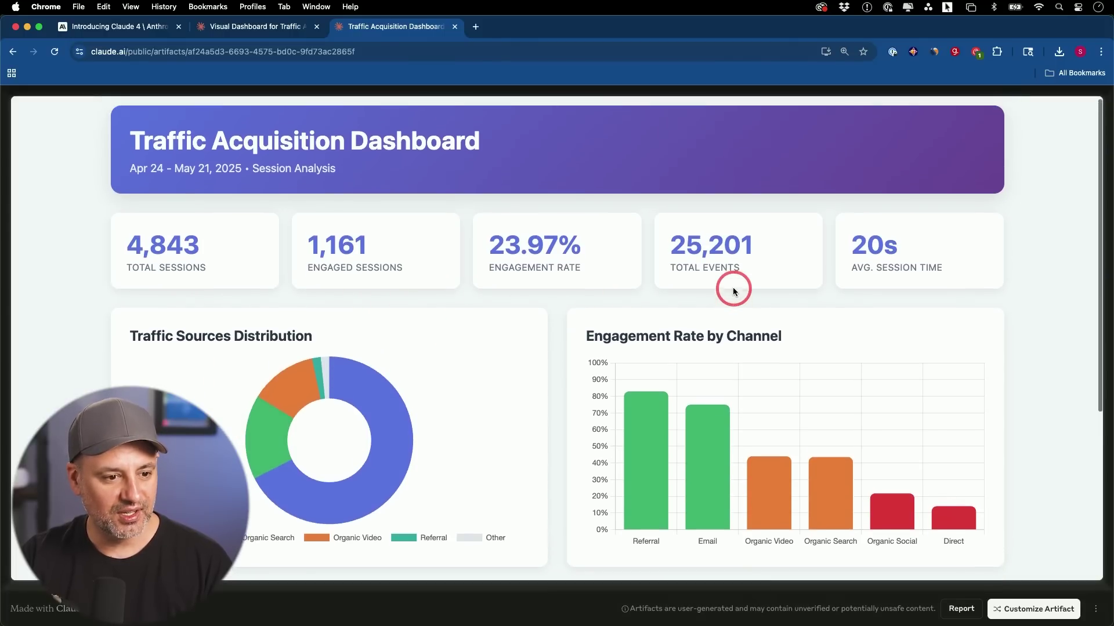
{"action": "scroll", "coordinate": [732, 290], "scroll_direction": "down", "scroll_amount": 5}
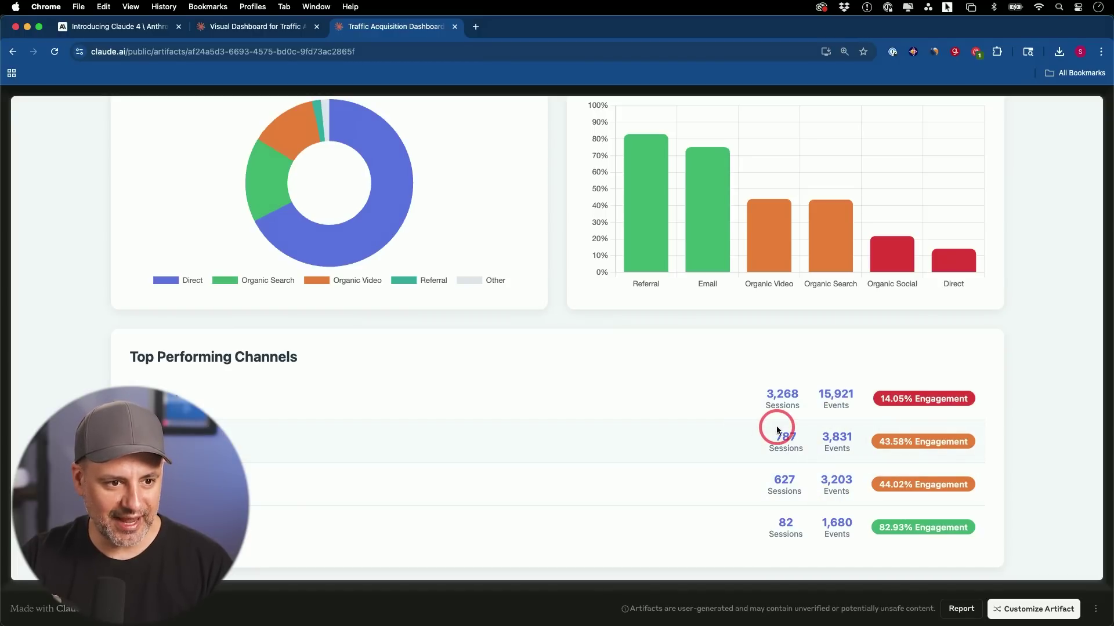
{"action": "scroll", "coordinate": [776, 427], "scroll_direction": "up", "scroll_amount": 5}
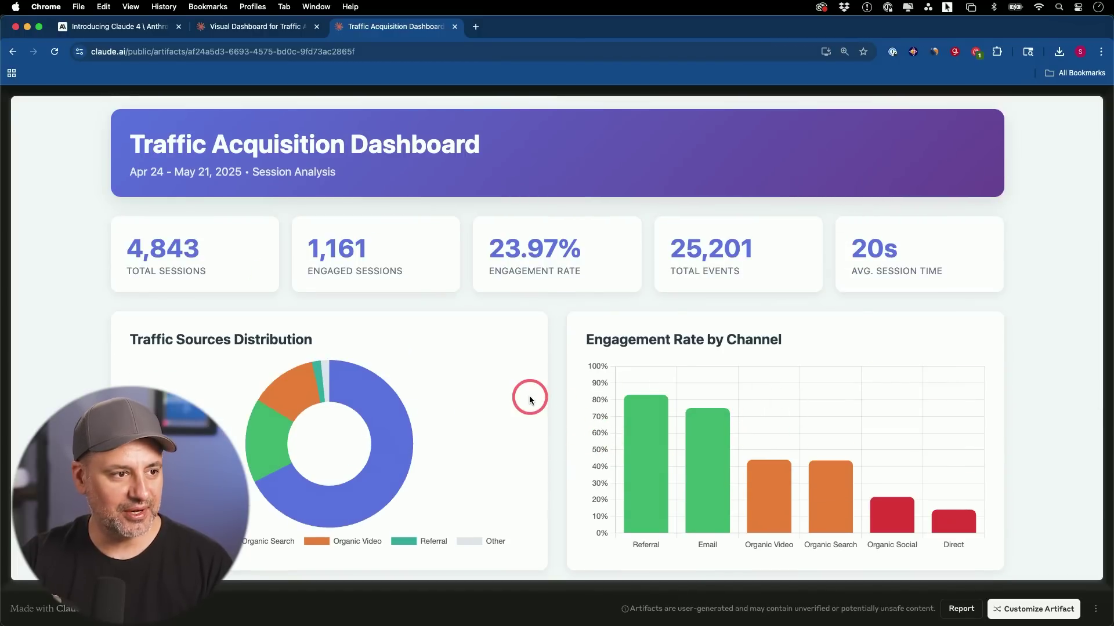
{"action": "key", "text": "super+alt+i"}
{"action": "mouse_move", "coordinate": [527, 377]}
{"action": "left_mouse_down"}
{"action": "mouse_move", "coordinate": [741, 373]}
{"action": "mouse_move", "coordinate": [541, 377]}
{"action": "left_mouse_up"}
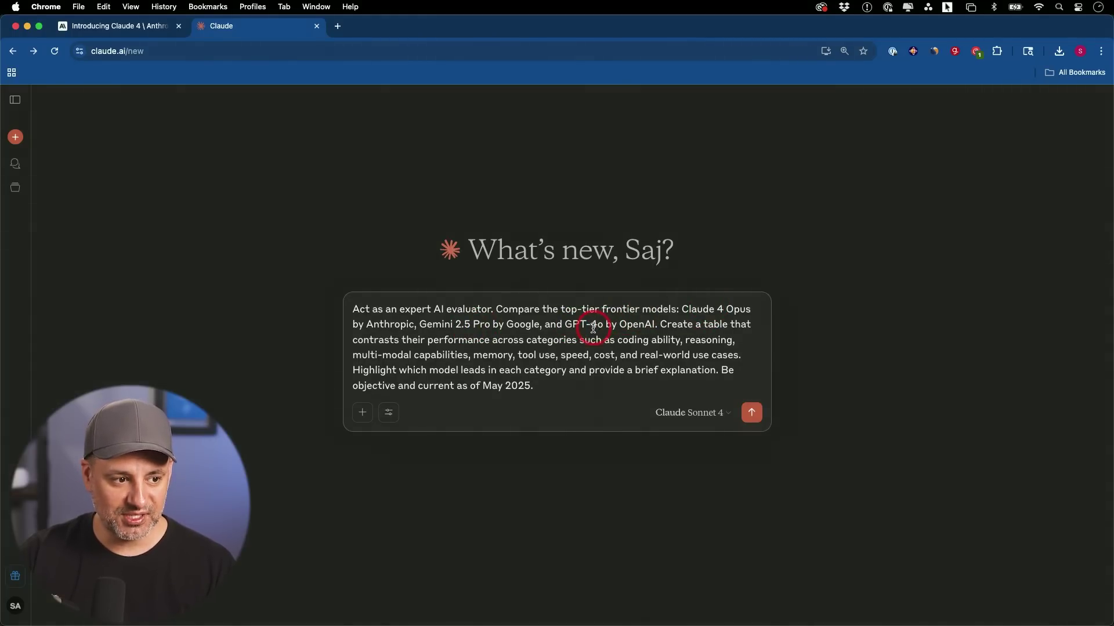
Confirm Web search is enabled in the search and tools menu
{"action": "left_click", "coordinate": [389, 414]}
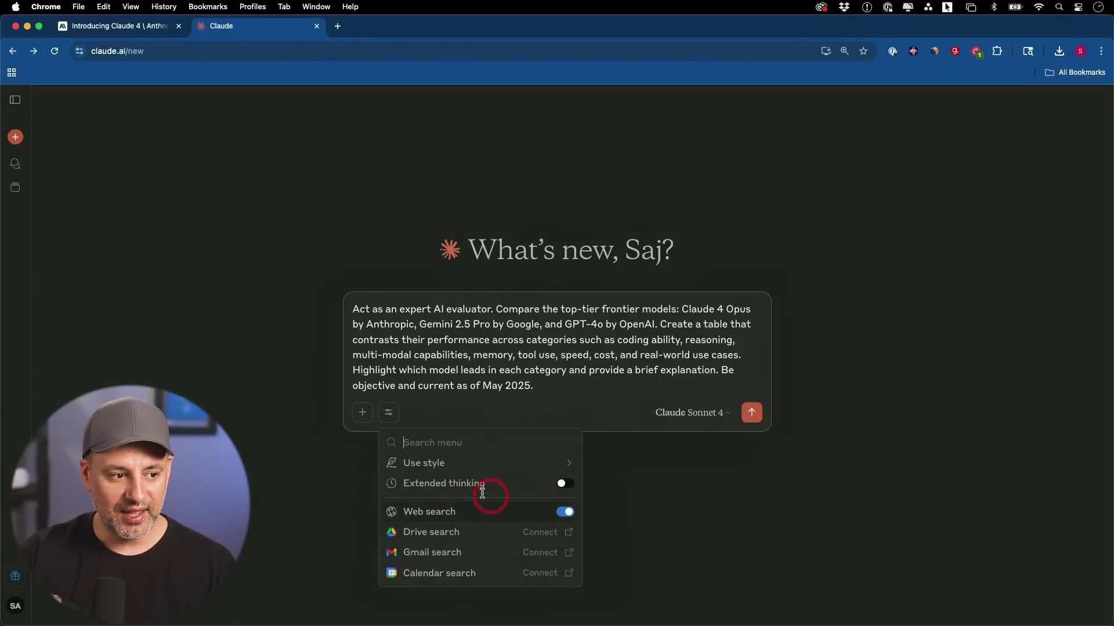
{"action": "mouse_move", "coordinate": [490, 489]}
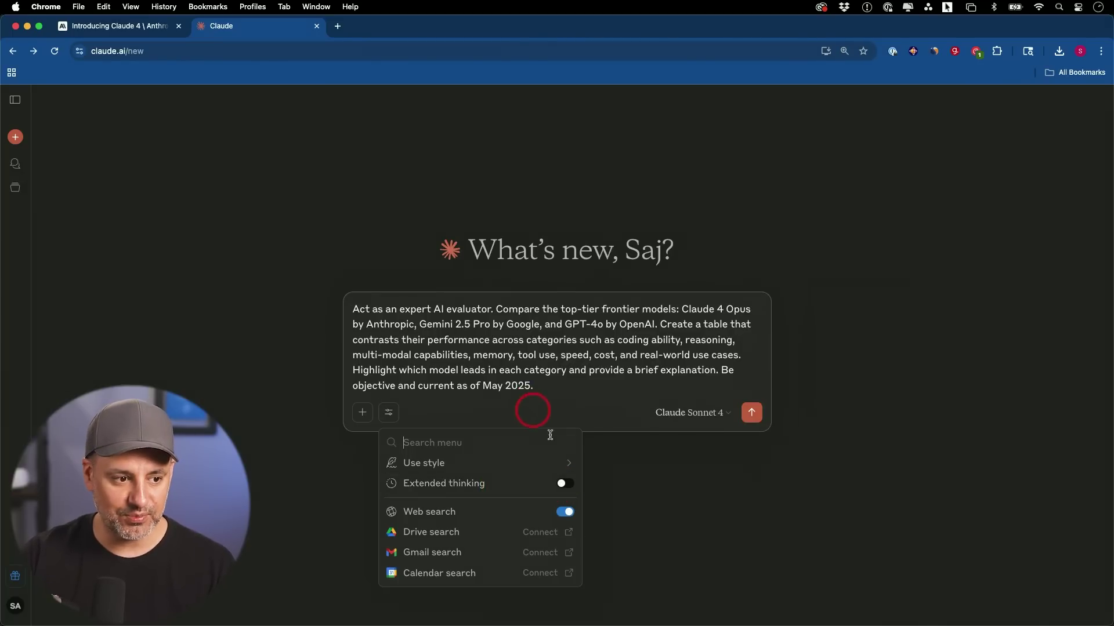
{"action": "mouse_move", "coordinate": [552, 487]}
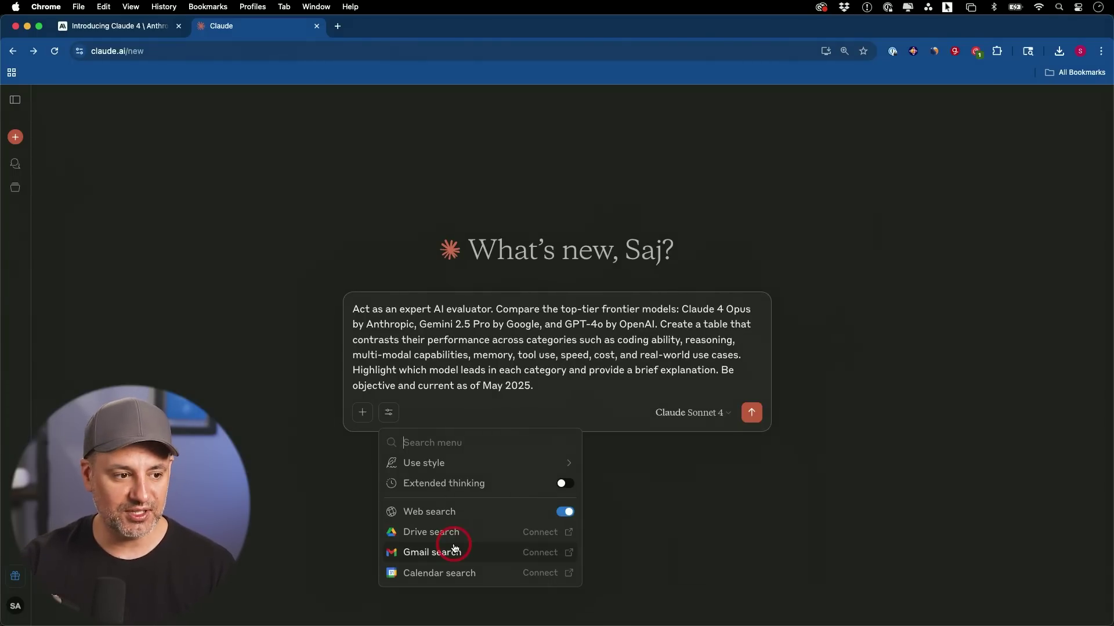
{"action": "left_click", "coordinate": [499, 389]}
Keep Claude Sonnet 4 as the model and send the Claude 4 Opus, Gemini 2.5 Pro, GPT-4o comparison prompt
{"action": "left_click", "coordinate": [696, 413]}
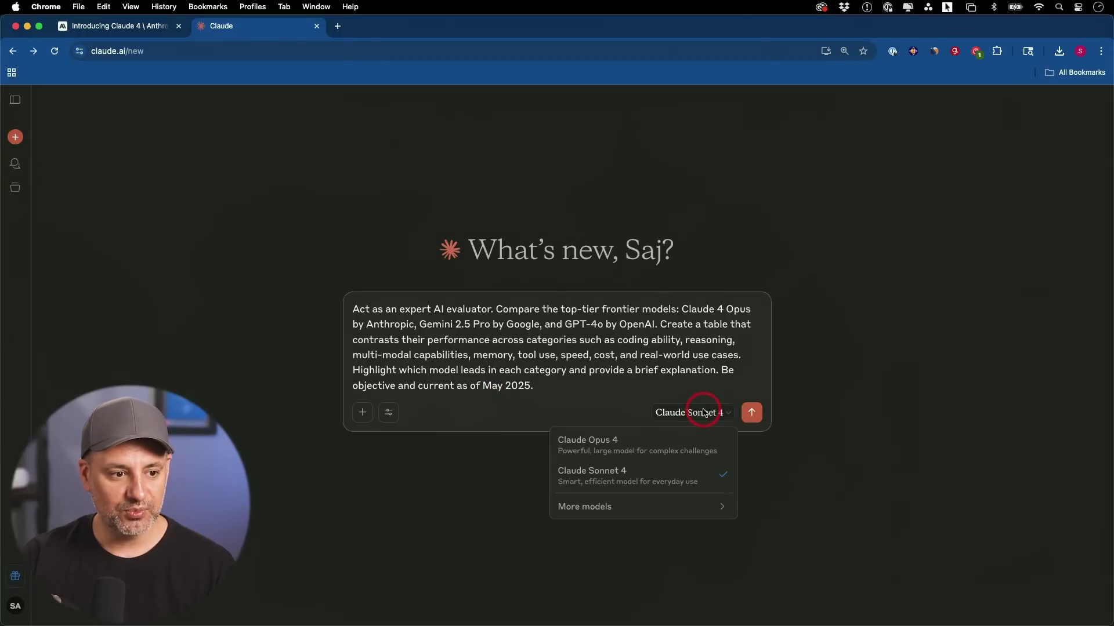
{"action": "left_click", "coordinate": [659, 467]}
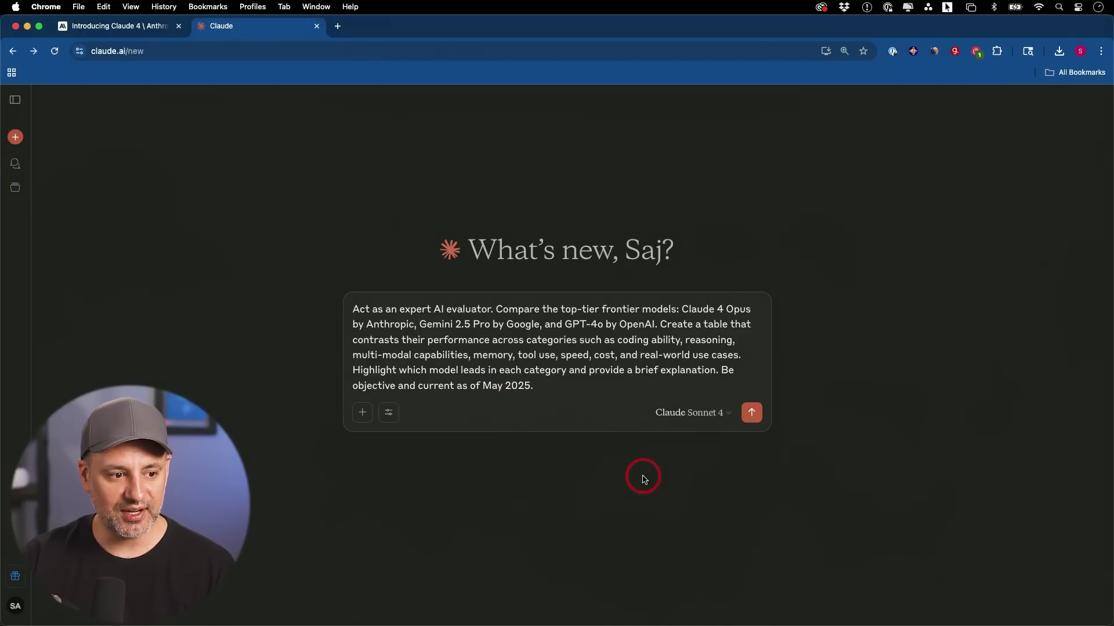
{"action": "left_click", "coordinate": [749, 414]}
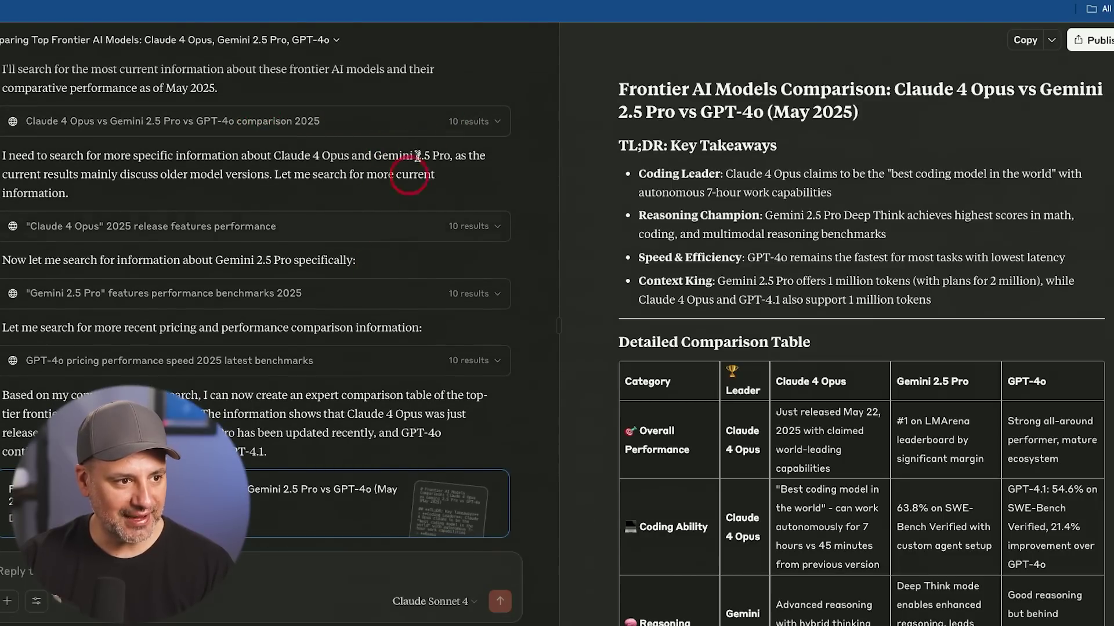
Expand and collapse the first web-search results, then widen the comparison artifact panel
{"action": "left_click", "coordinate": [440, 124]}
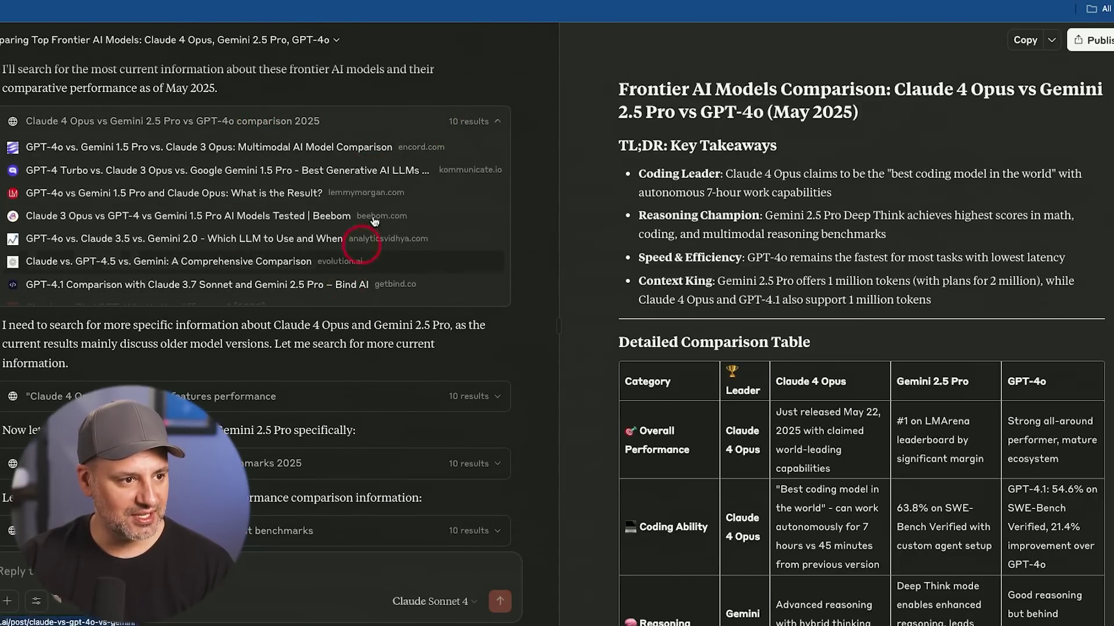
{"action": "left_click", "coordinate": [421, 127]}
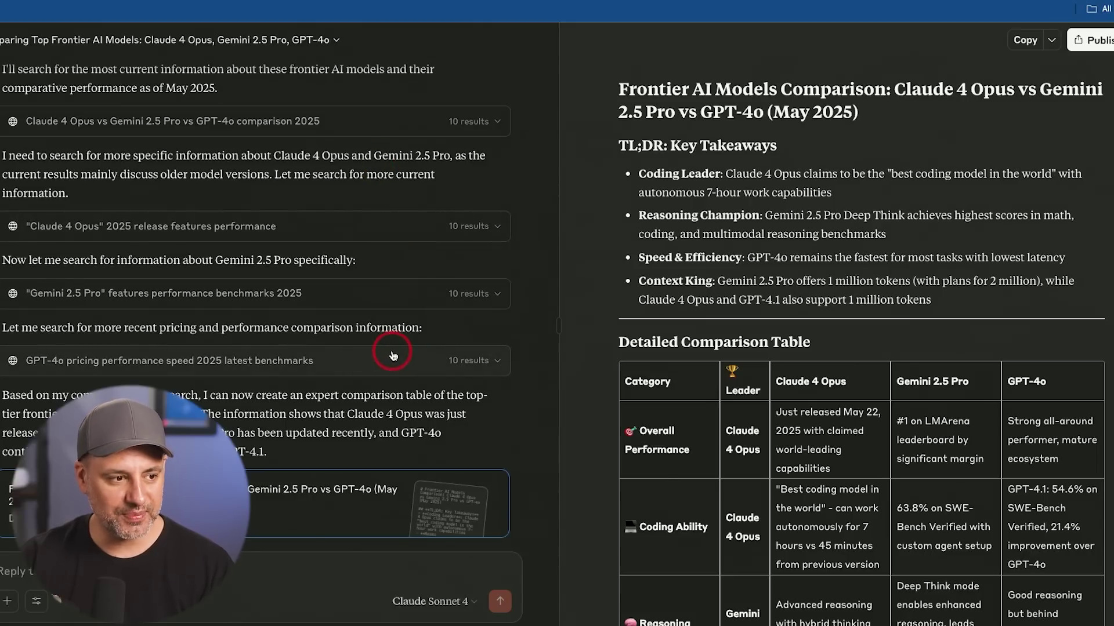
{"action": "scroll", "coordinate": [971, 302], "scroll_direction": "down", "scroll_amount": 1}
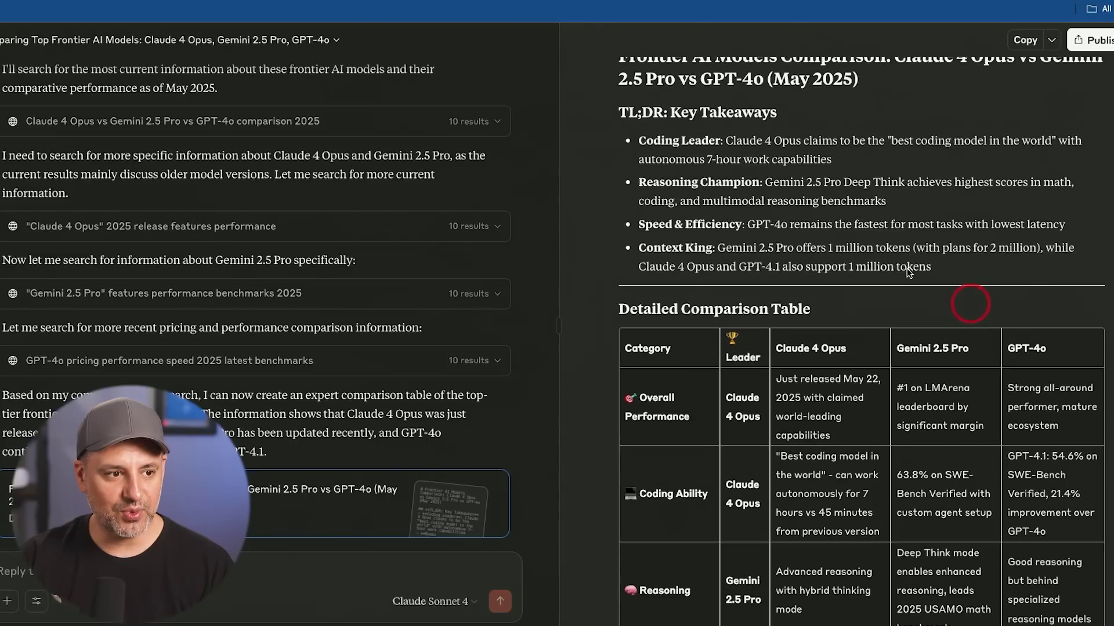
{"action": "left_click_drag", "start_coordinate": [558, 326], "coordinate": [253, 326]}
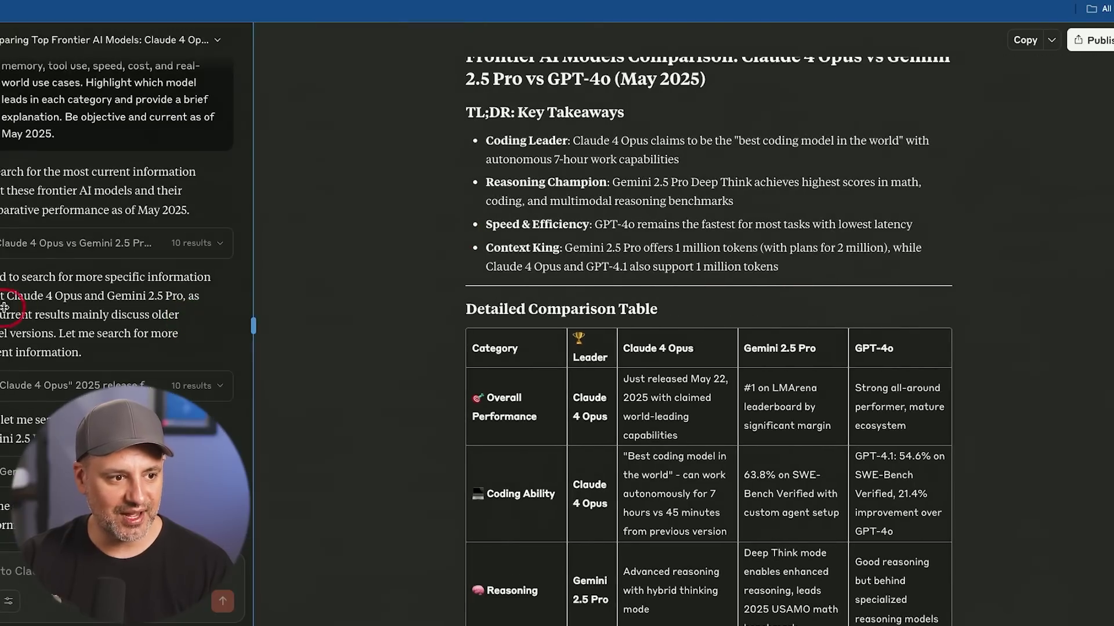
{"action": "scroll", "coordinate": [916, 363], "scroll_direction": "down", "scroll_amount": 3}
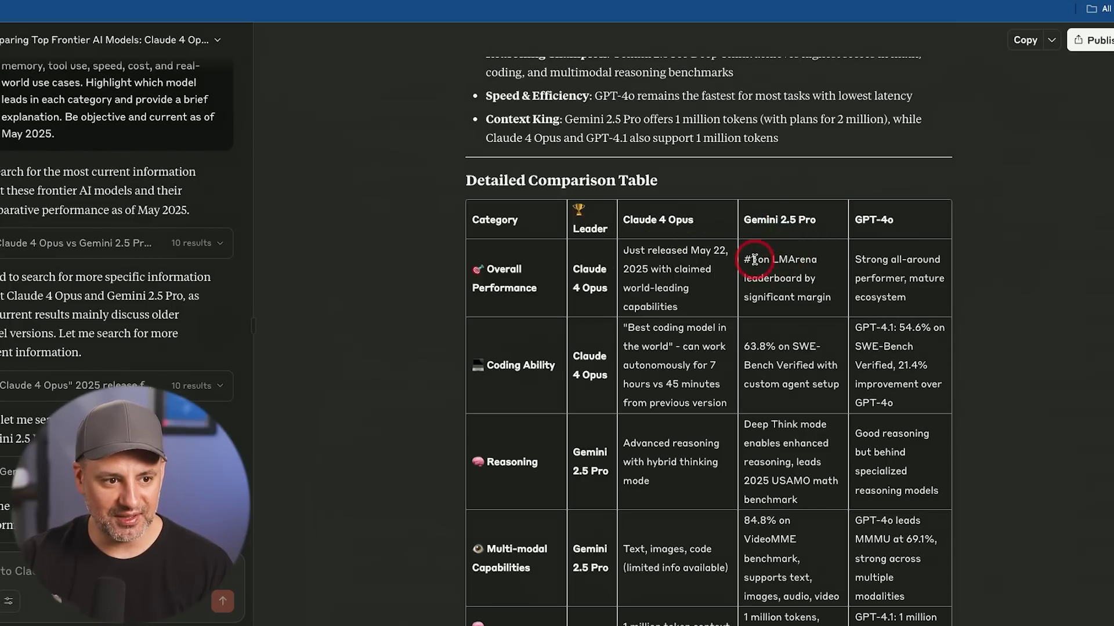
Scroll through the category leader table, highlighting Gemini 2.5 Pro's overall performance text
{"action": "left_click_drag", "start_coordinate": [756, 259], "coordinate": [808, 265]}
{"action": "left_click", "coordinate": [808, 265]}
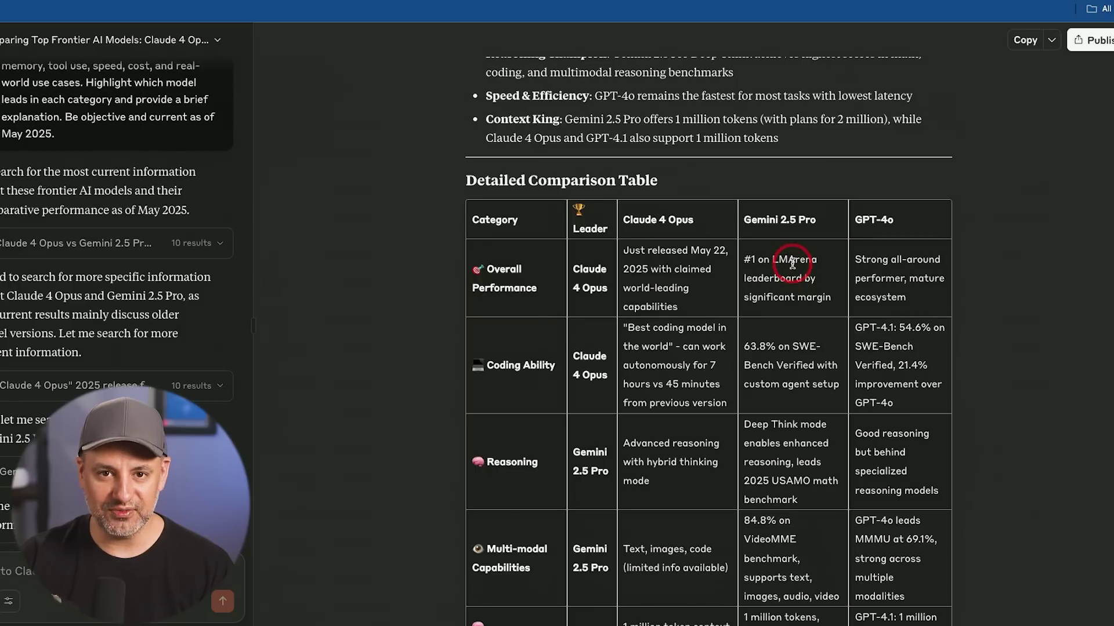
{"action": "scroll", "coordinate": [593, 307], "scroll_direction": "down", "scroll_amount": 2}
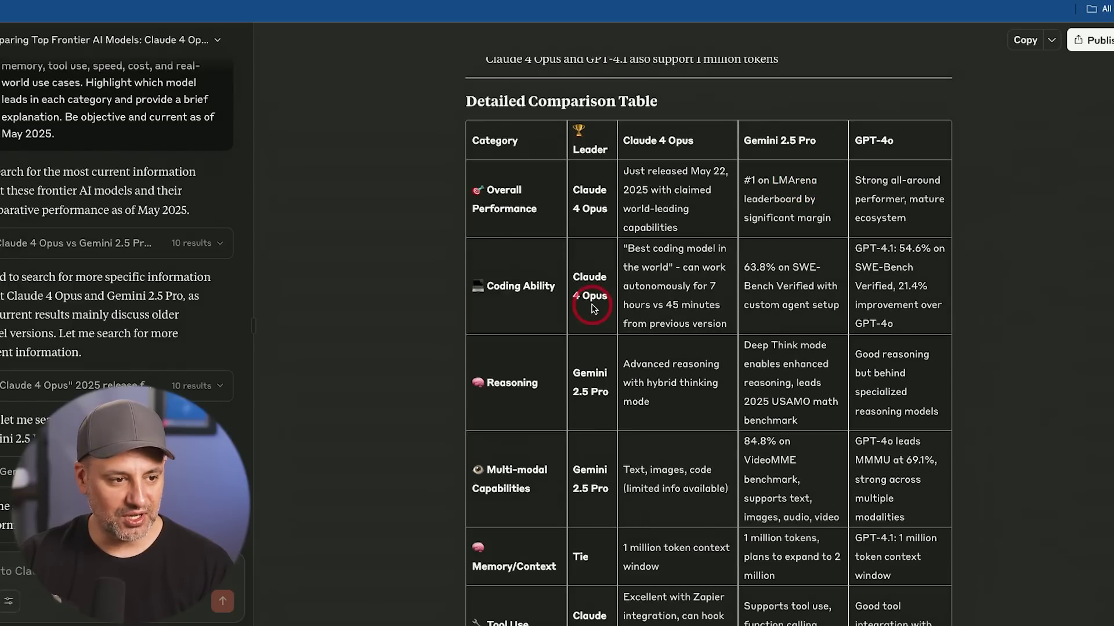
{"action": "scroll", "coordinate": [592, 308], "scroll_direction": "down", "scroll_amount": 1}
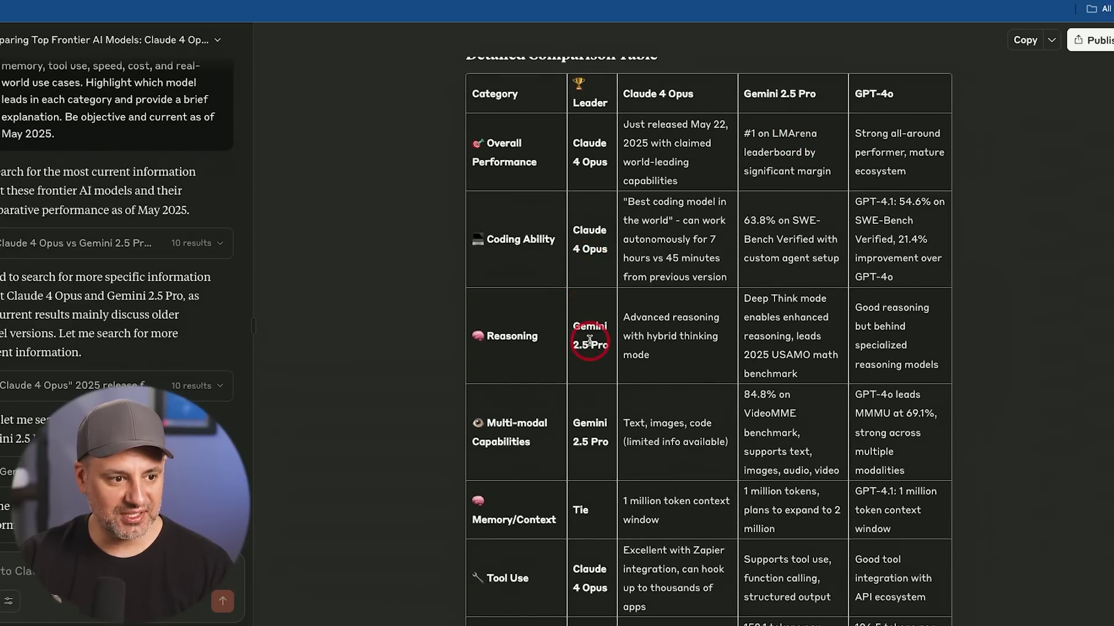
{"action": "scroll", "coordinate": [603, 358], "scroll_direction": "down", "scroll_amount": 2}
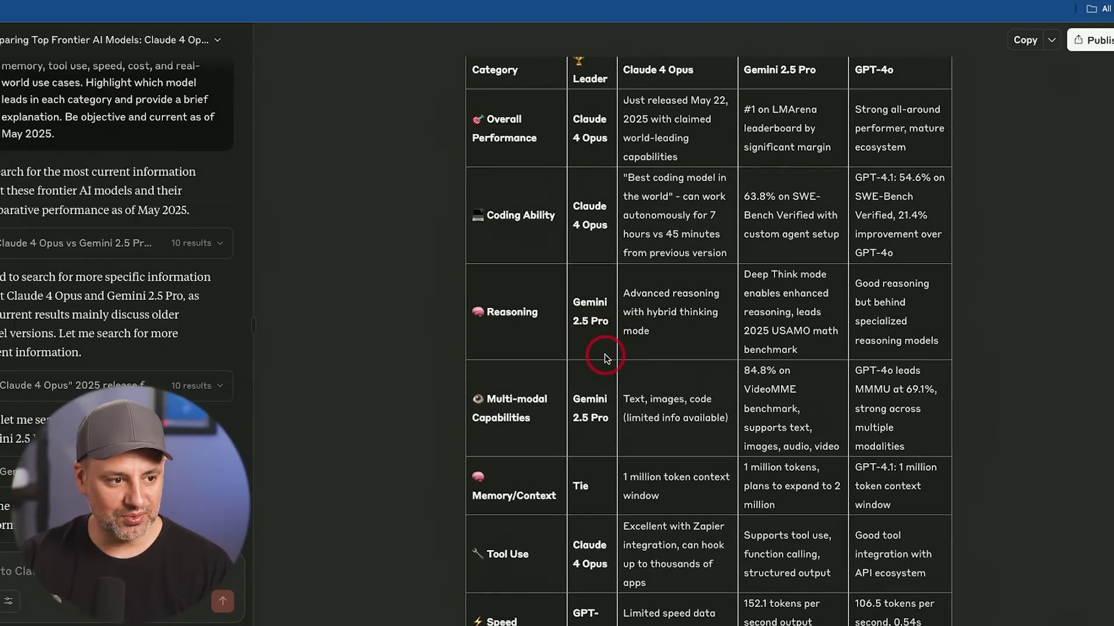
{"action": "scroll", "coordinate": [592, 343], "scroll_direction": "down", "scroll_amount": 1}
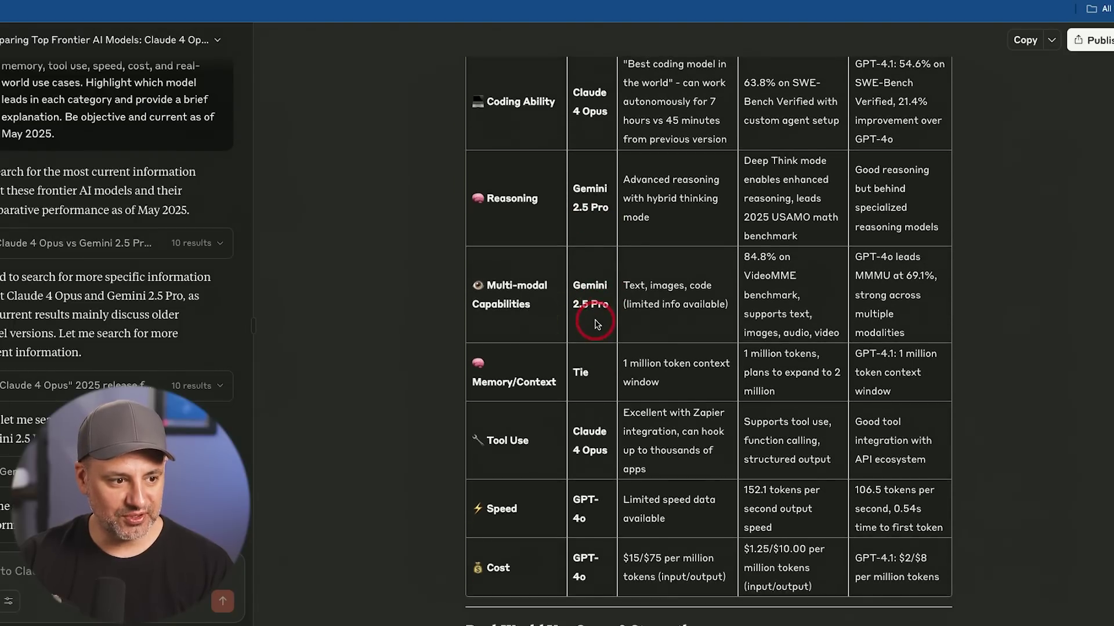
{"action": "scroll", "coordinate": [586, 329], "scroll_direction": "down", "scroll_amount": 1}
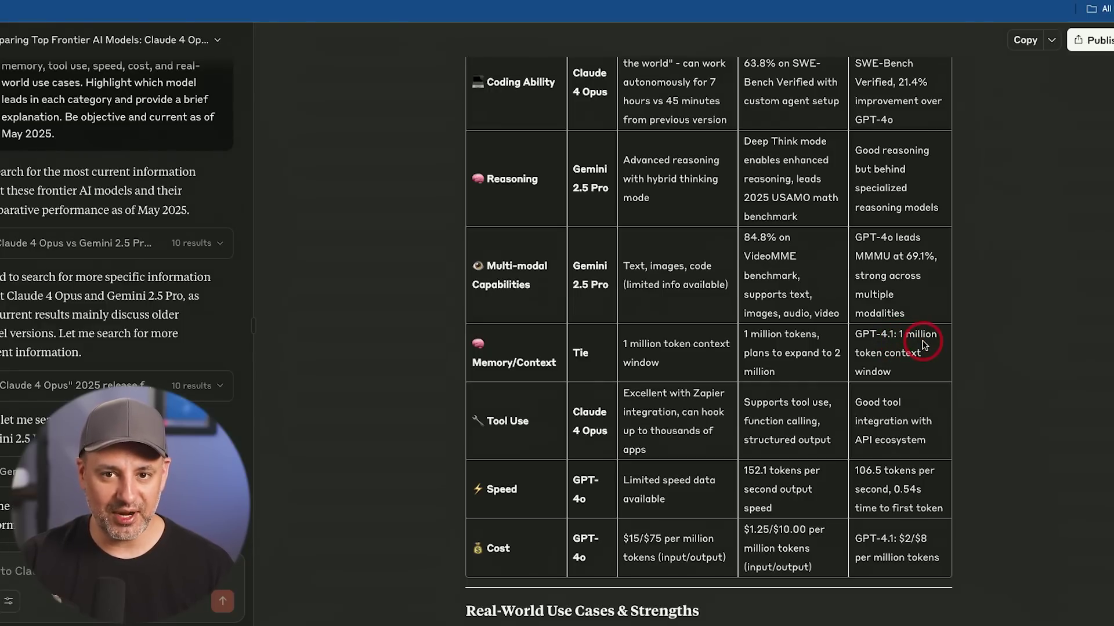
{"action": "scroll", "coordinate": [525, 403], "scroll_direction": "down", "scroll_amount": 1}
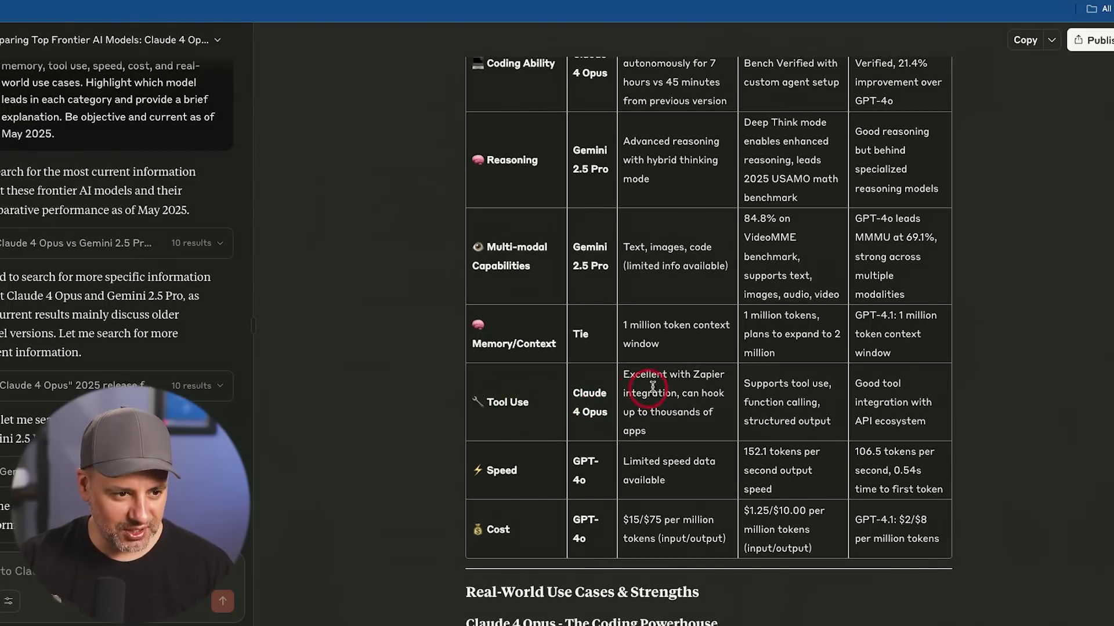
{"action": "scroll", "coordinate": [660, 385], "scroll_direction": "up", "scroll_amount": 1}
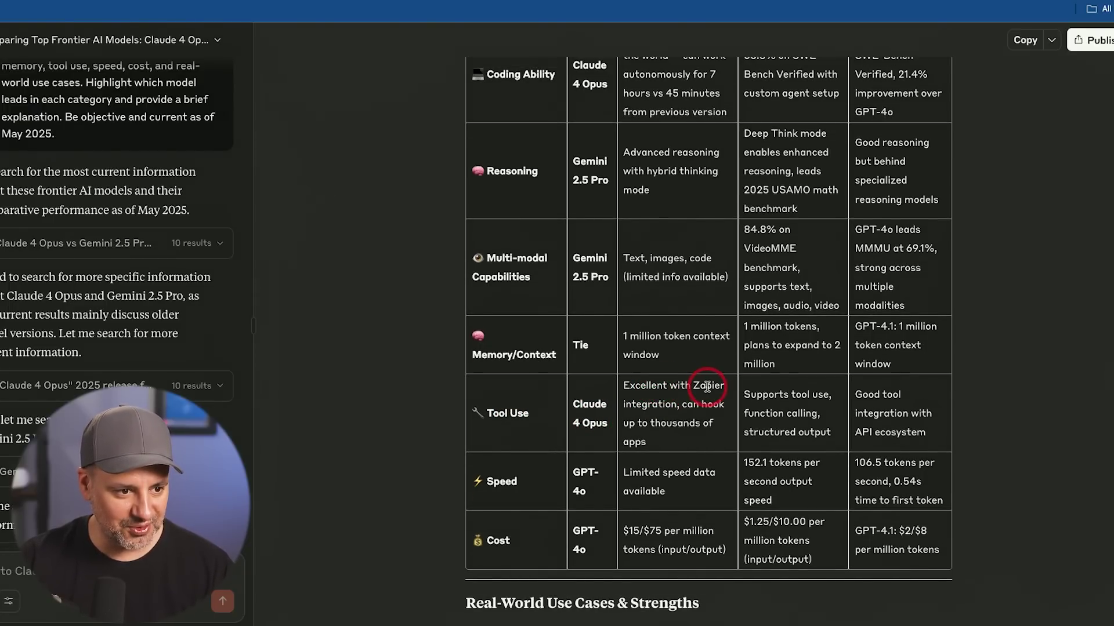
{"action": "scroll", "coordinate": [704, 386], "scroll_direction": "down", "scroll_amount": 2}
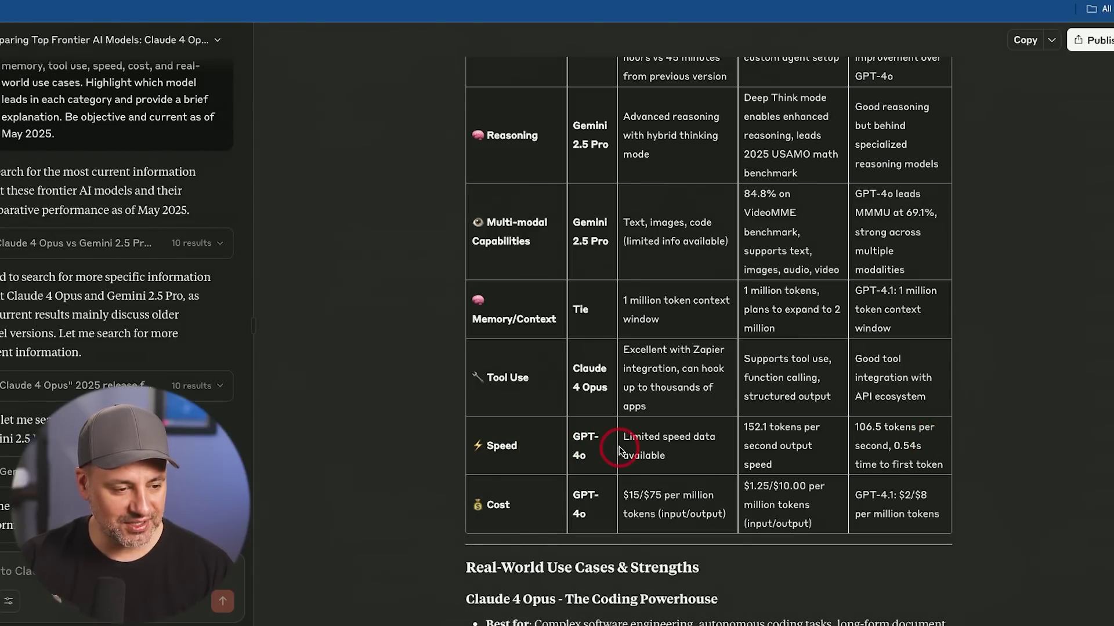
{"action": "scroll", "coordinate": [641, 447], "scroll_direction": "down", "scroll_amount": 3}
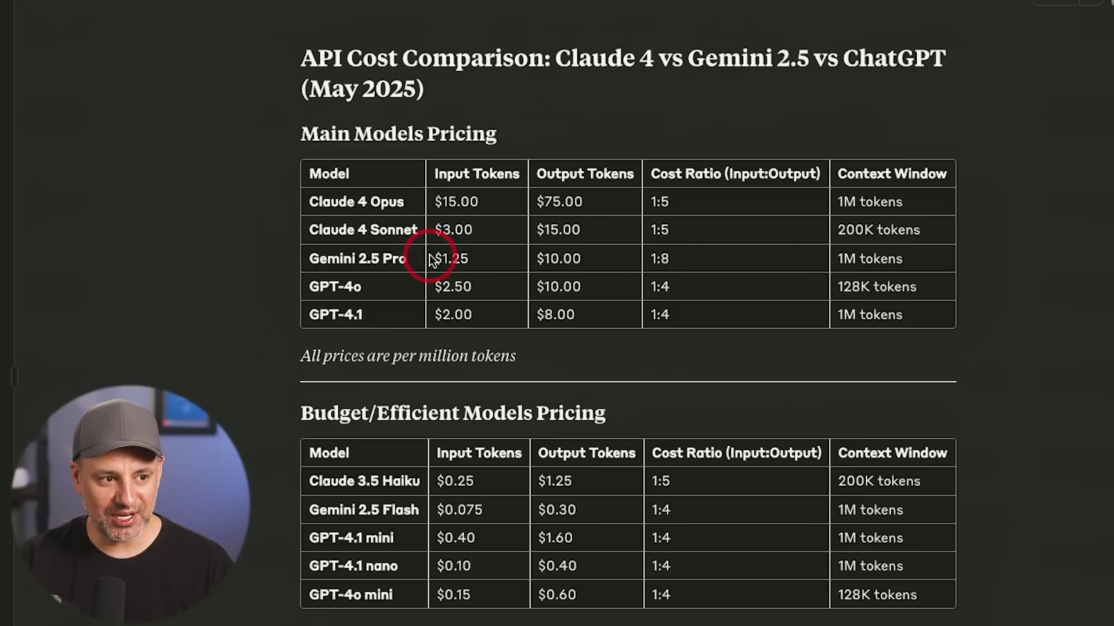
Review the pricing tables, highlighting Gemini 2.5 Pro, GPT-4o, Claude 3.5 Haiku and Gemini 2.5 Flash rows
{"action": "left_click_drag", "start_coordinate": [436, 257], "coordinate": [612, 259]}
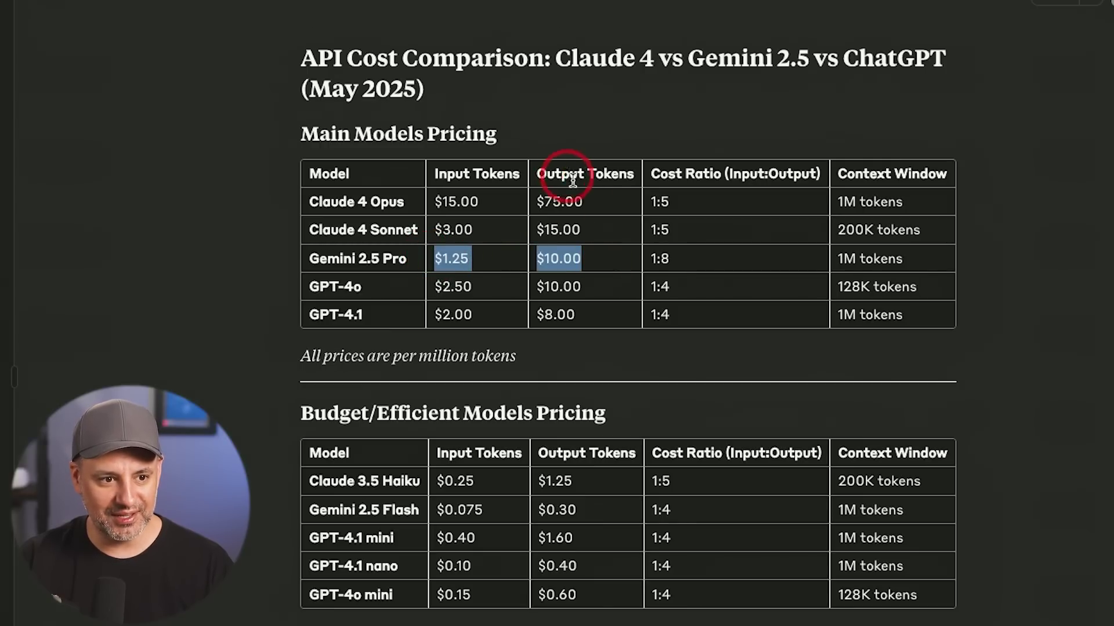
{"action": "scroll", "coordinate": [615, 215], "scroll_direction": "down", "scroll_amount": 1}
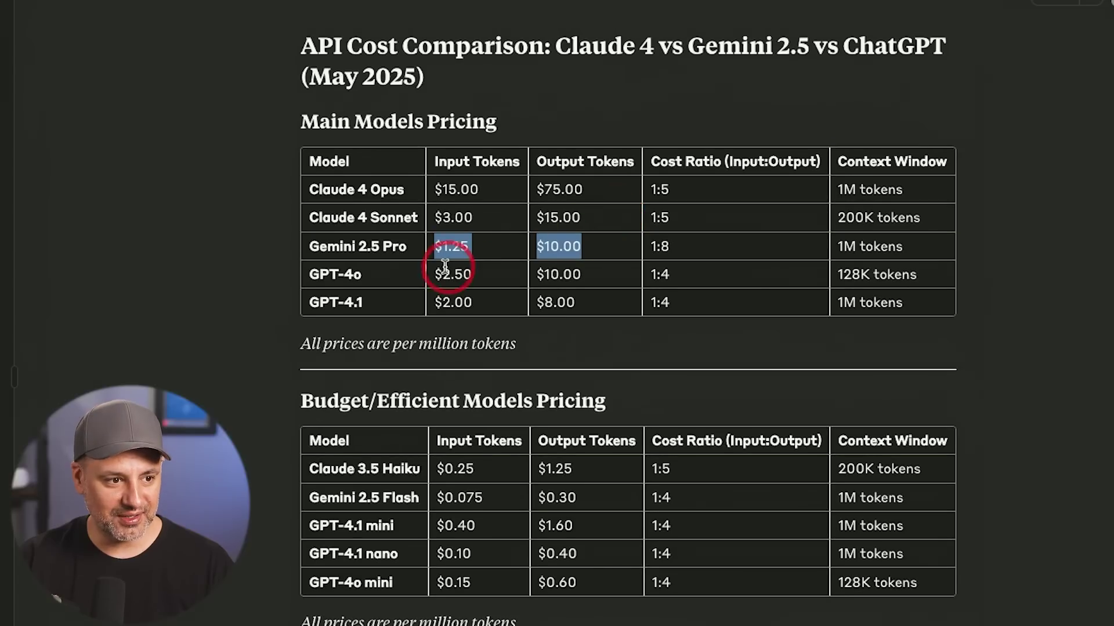
{"action": "left_click_drag", "start_coordinate": [435, 273], "coordinate": [634, 284]}
{"action": "left_click", "coordinate": [635, 284]}
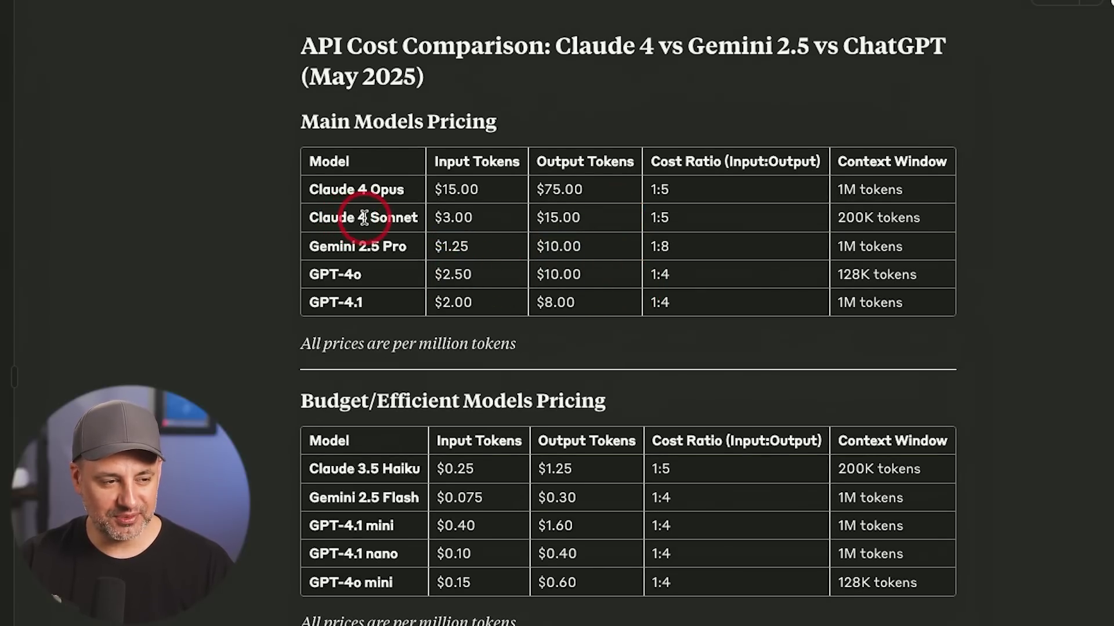
{"action": "scroll", "coordinate": [413, 218], "scroll_direction": "down", "scroll_amount": 1}
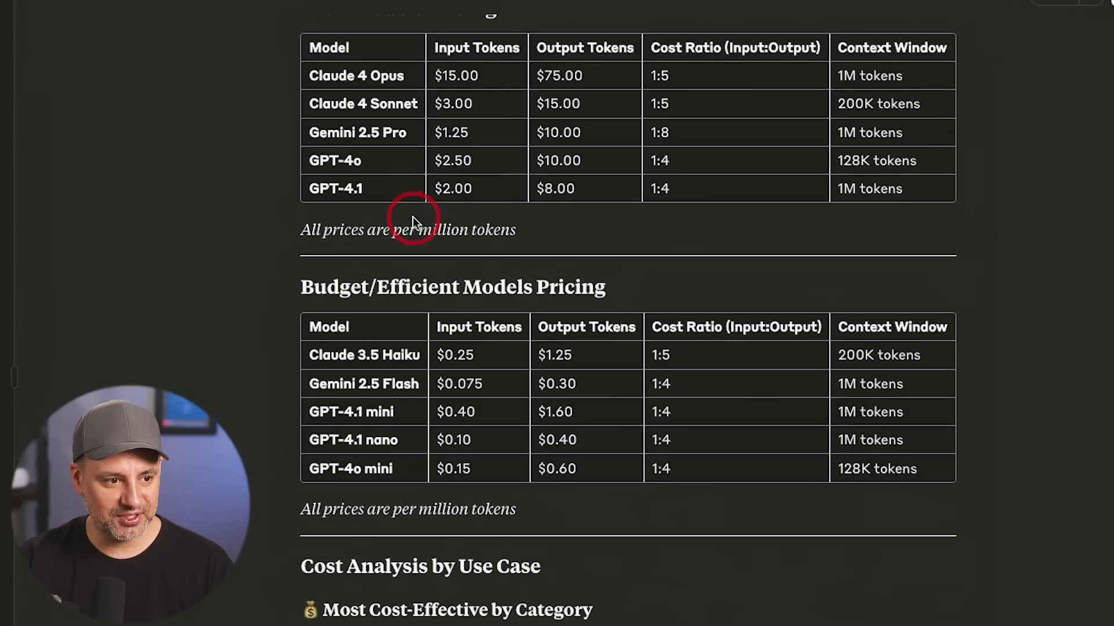
{"action": "left_click_drag", "start_coordinate": [309, 354], "coordinate": [442, 357]}
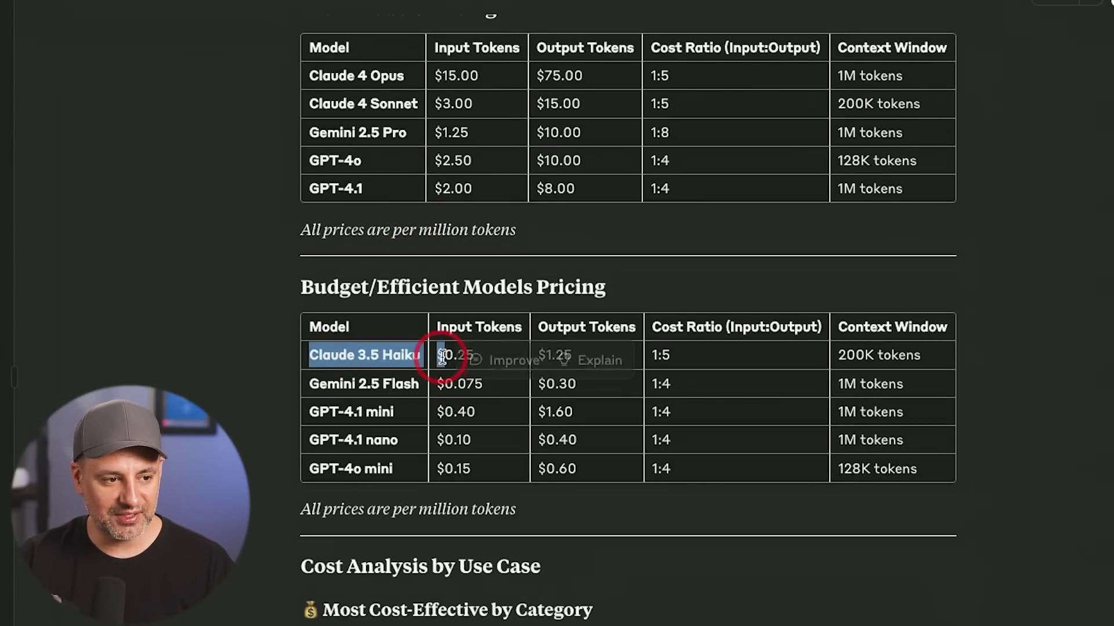
{"action": "left_click", "coordinate": [470, 346]}
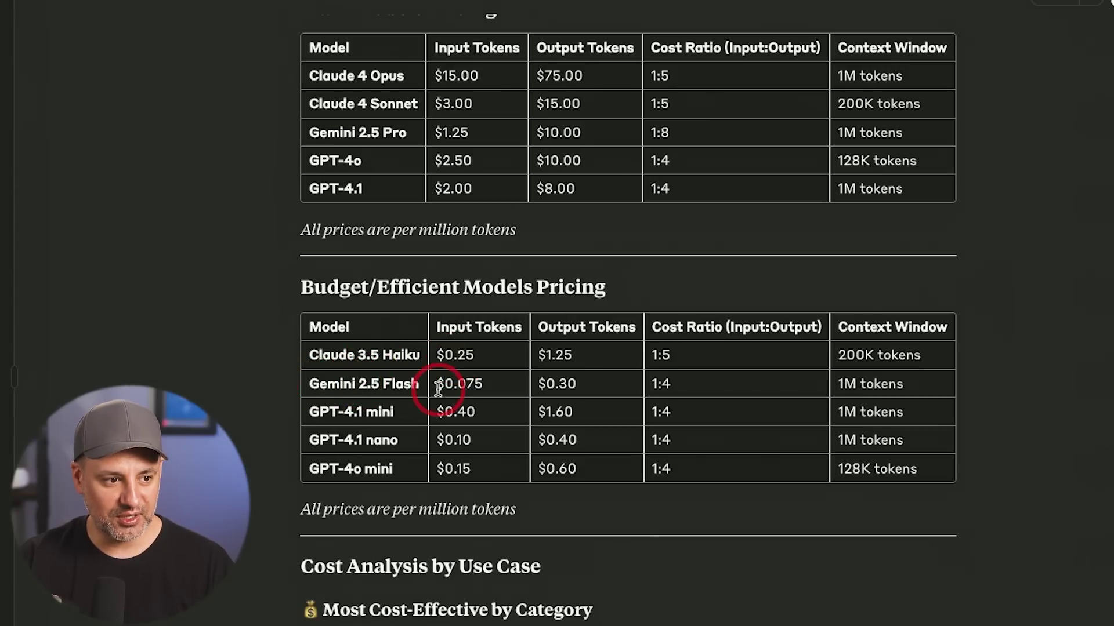
{"action": "left_click_drag", "start_coordinate": [438, 389], "coordinate": [612, 387]}
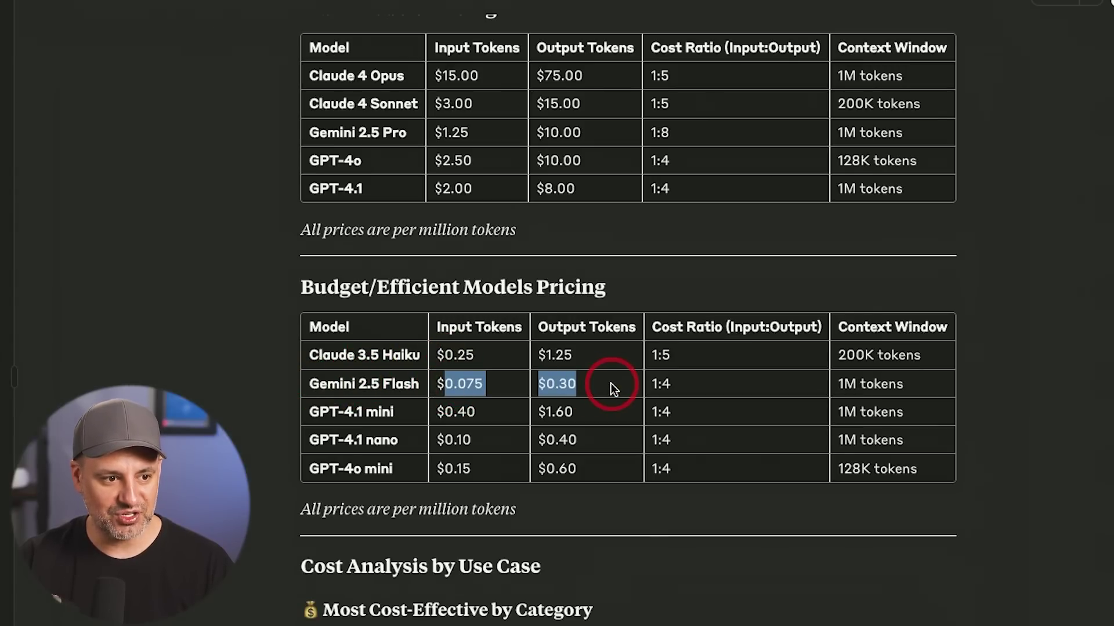
{"action": "scroll", "coordinate": [503, 390], "scroll_direction": "down", "scroll_amount": 2}
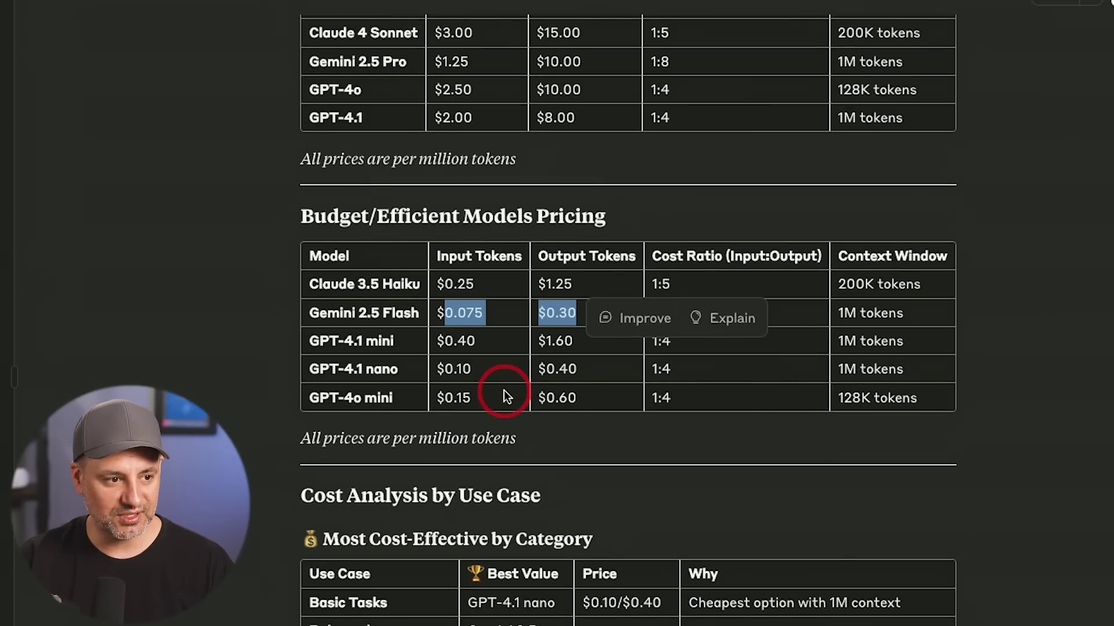
{"action": "scroll", "coordinate": [503, 389], "scroll_direction": "down", "scroll_amount": 10}
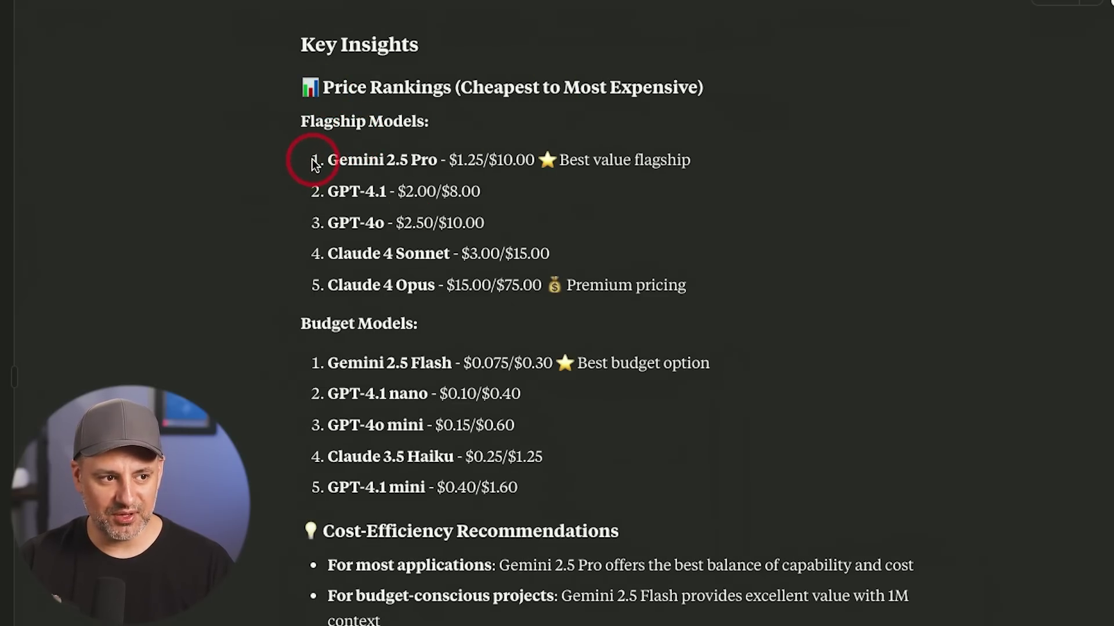
Highlight the Gemini 2.5 Pro ranking line in Key Insights
{"action": "left_click_drag", "start_coordinate": [315, 162], "coordinate": [718, 164]}
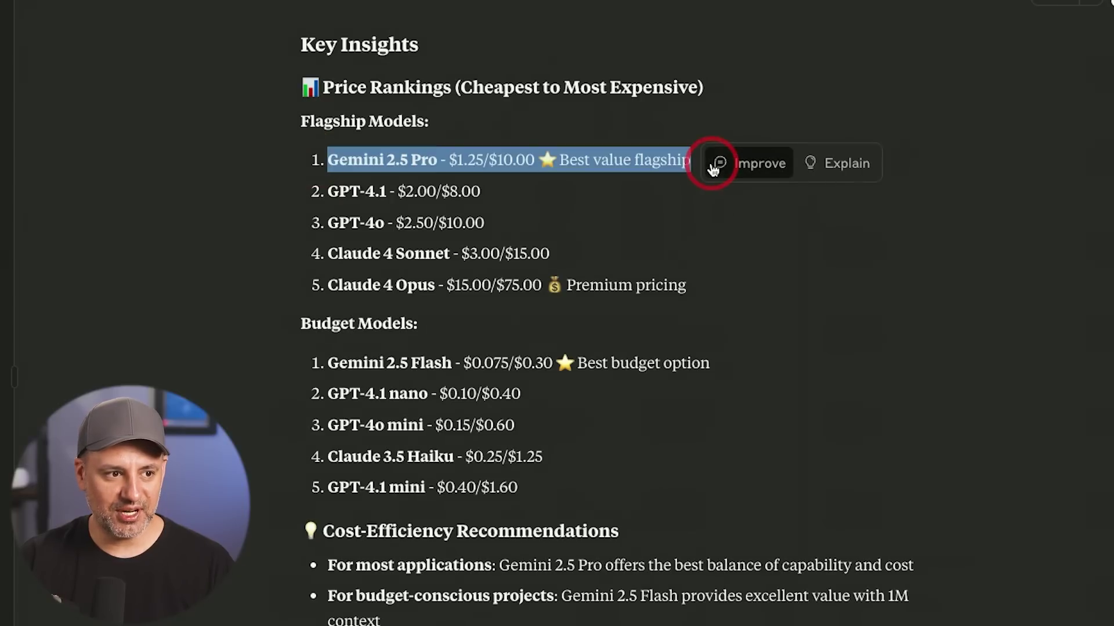
{"action": "left_click", "coordinate": [484, 168]}
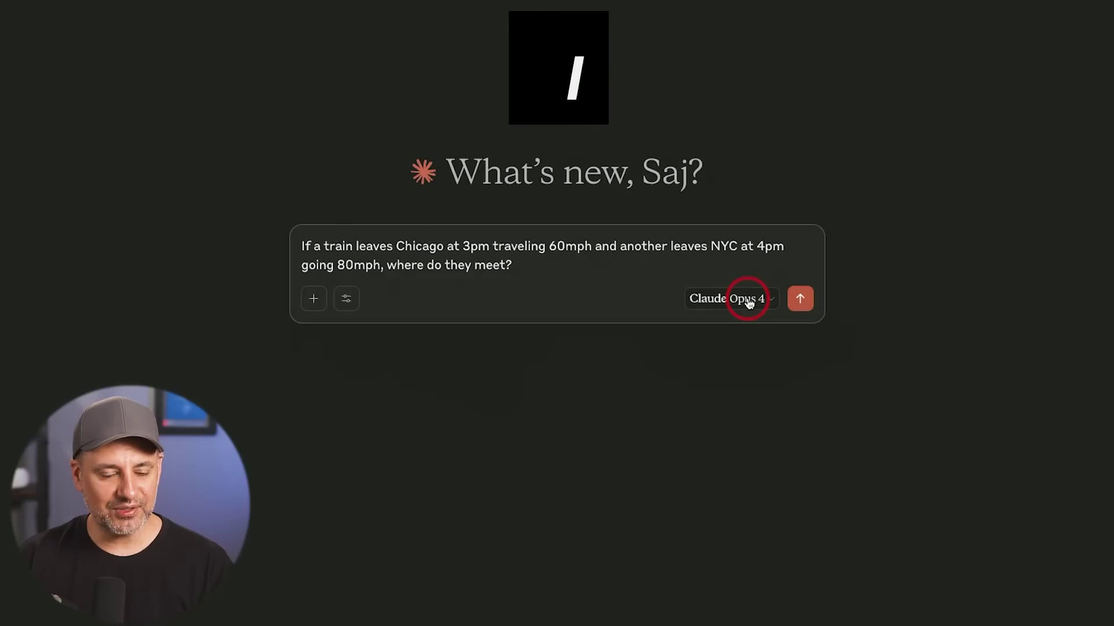
Keep Claude Opus 4, turn on Extended thinking, and send the Chicago–NYC train puzzle
{"action": "left_click", "coordinate": [749, 301]}
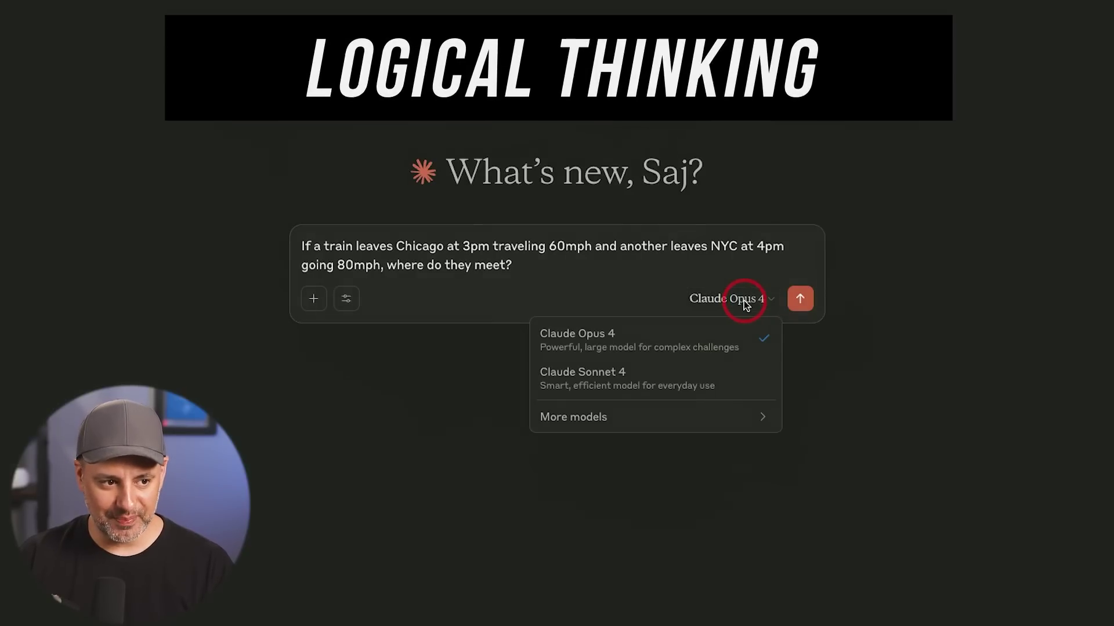
{"action": "left_click", "coordinate": [470, 316]}
{"action": "left_click", "coordinate": [346, 298]}
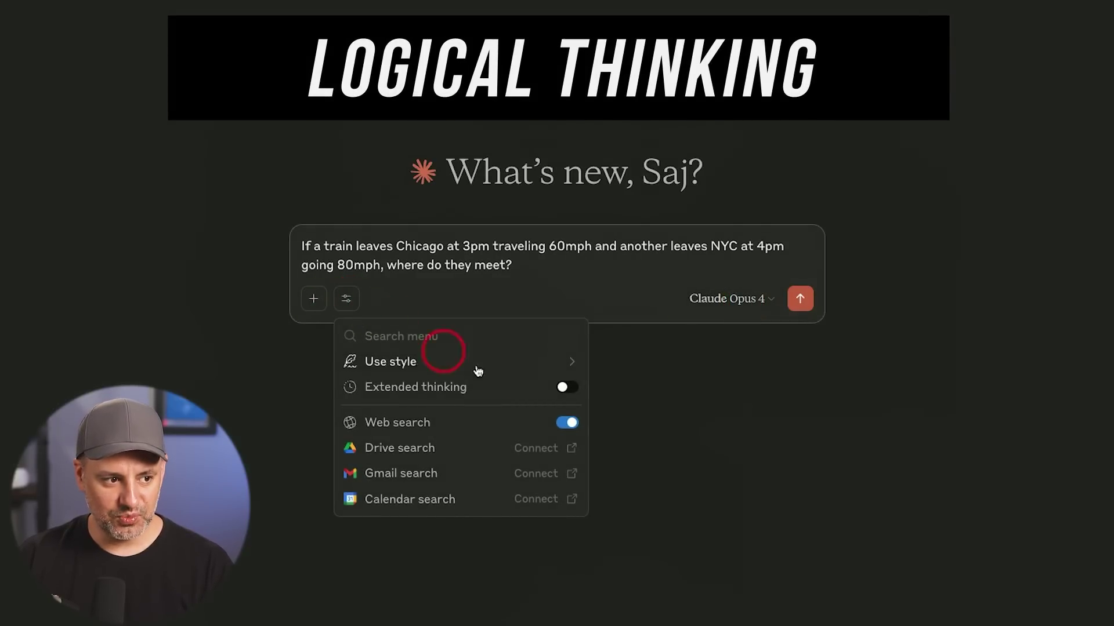
{"action": "mouse_move", "coordinate": [563, 388]}
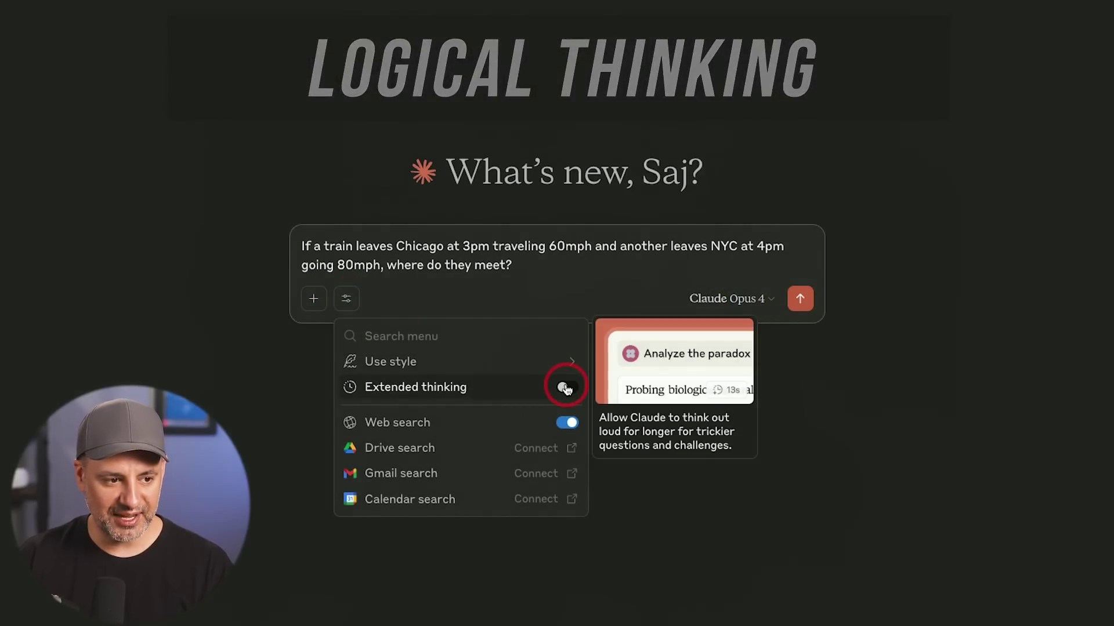
{"action": "left_click", "coordinate": [563, 388]}
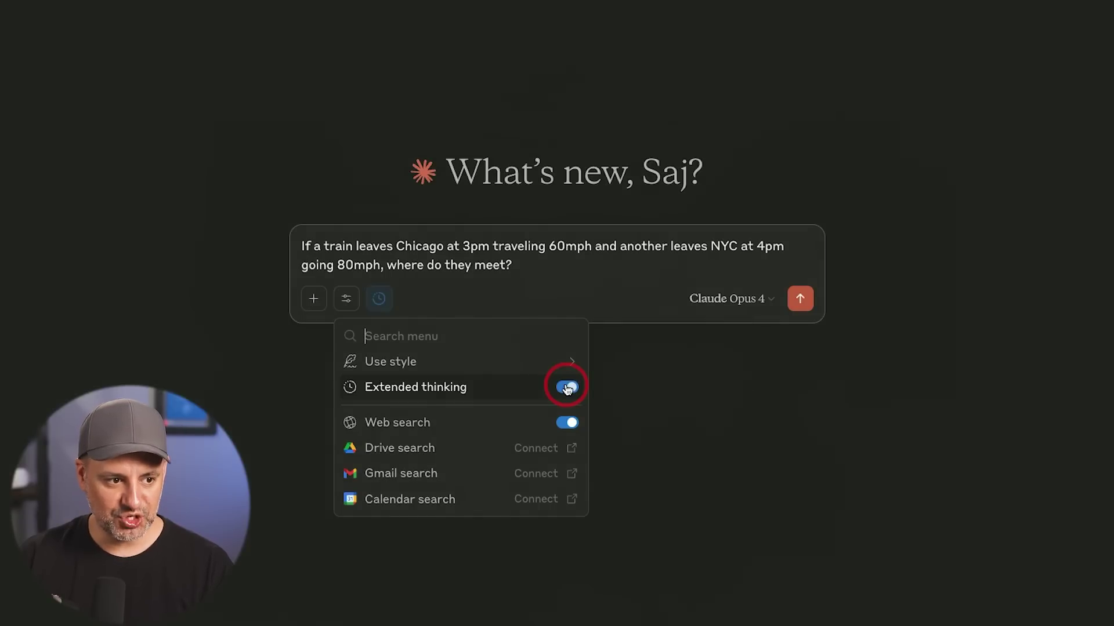
{"action": "left_click", "coordinate": [400, 249]}
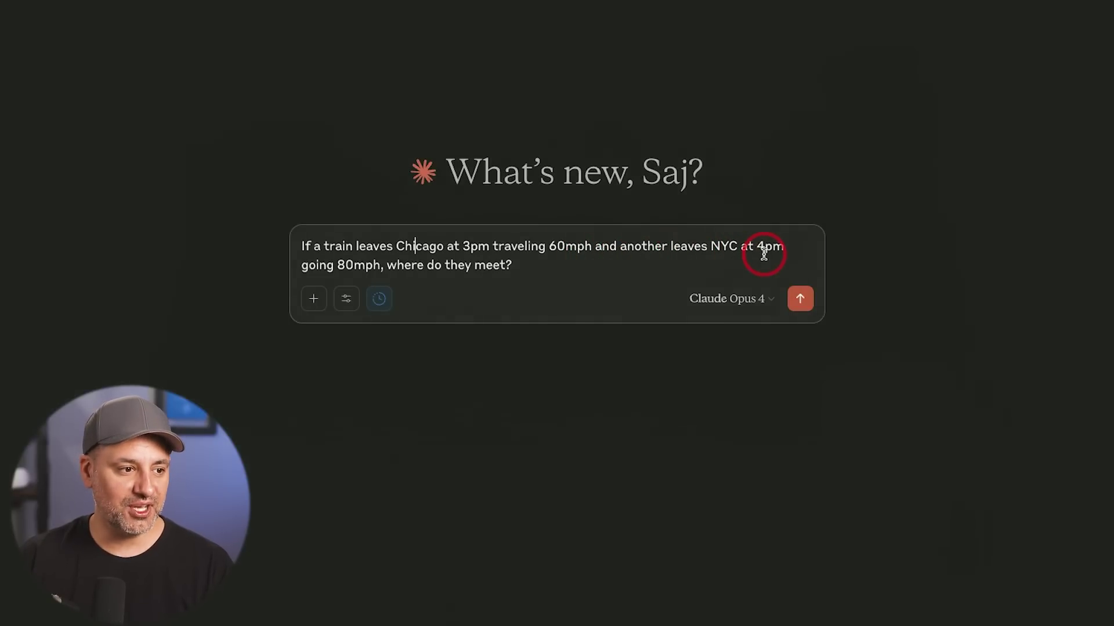
{"action": "left_click", "coordinate": [808, 299]}
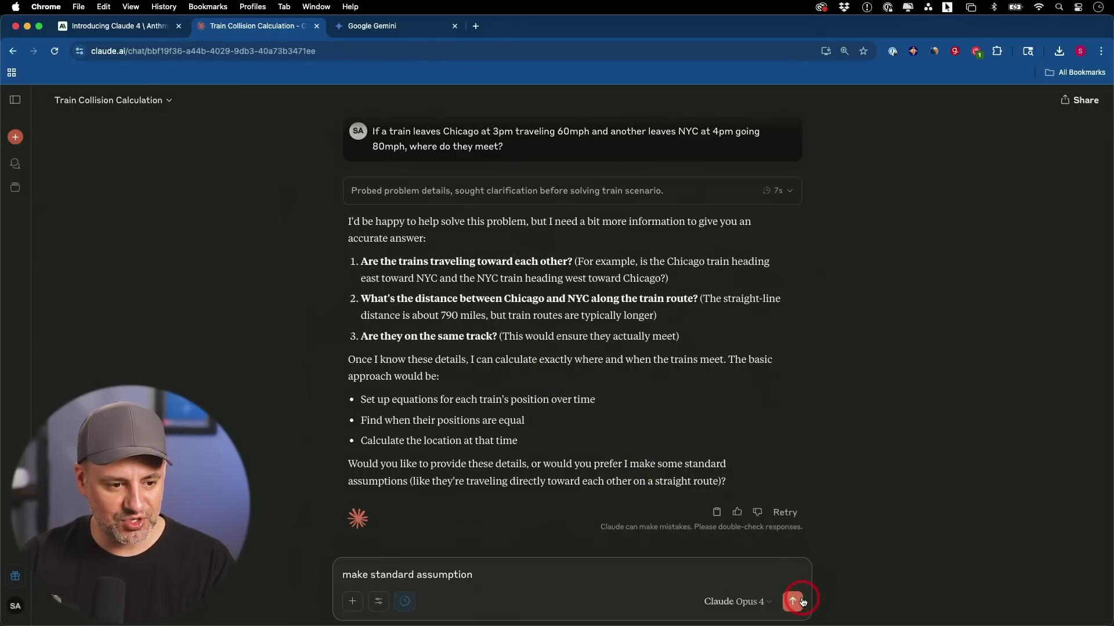
Reply 'make standard assumption' and skim Claude's thought process before collapsing it
{"action": "left_click", "coordinate": [803, 602]}
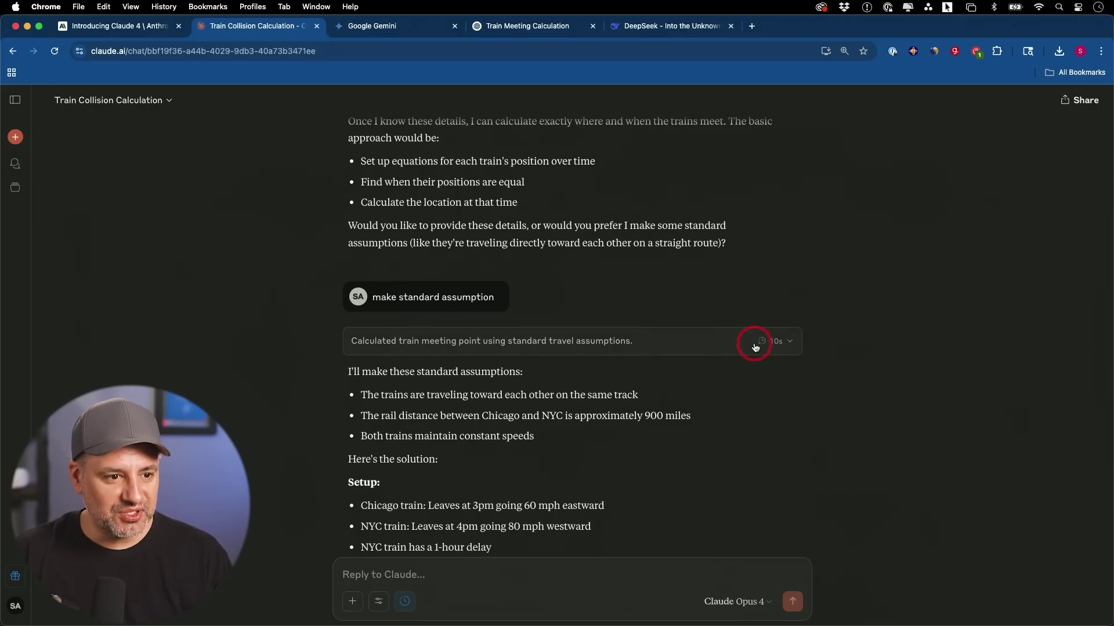
{"action": "left_click", "coordinate": [754, 341]}
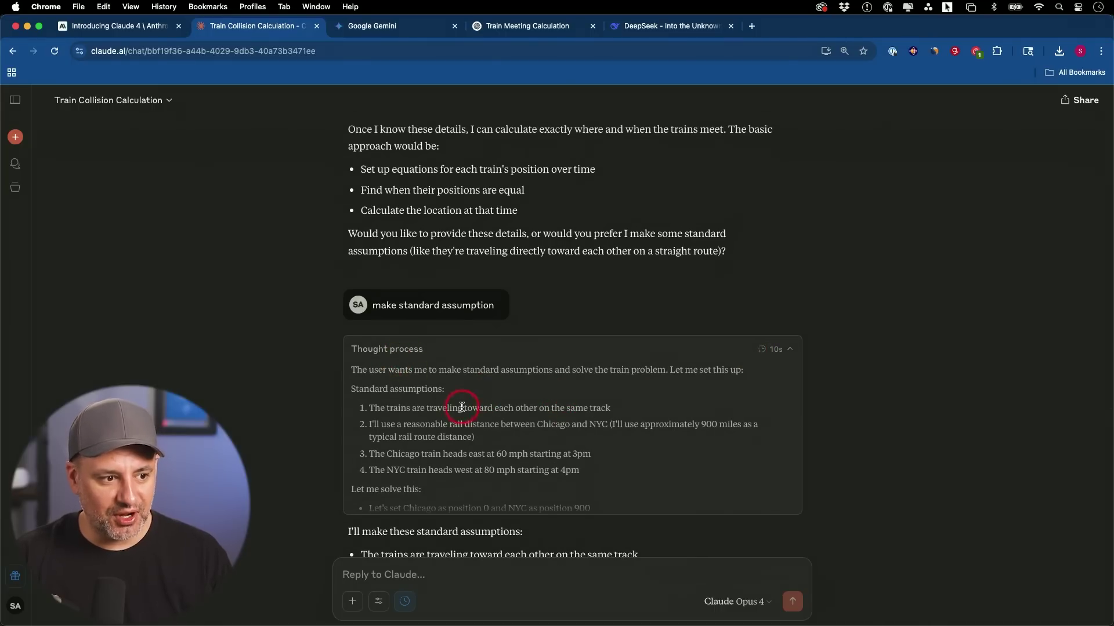
{"action": "scroll", "coordinate": [461, 408], "scroll_direction": "down", "scroll_amount": 10}
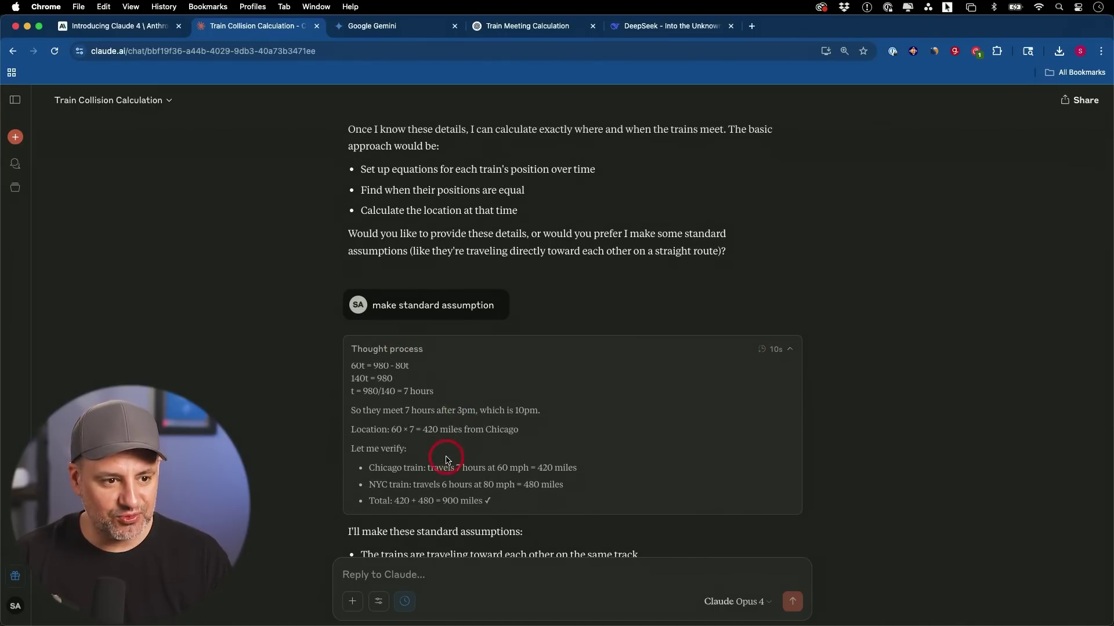
{"action": "scroll", "coordinate": [447, 459], "scroll_direction": "up", "scroll_amount": 10}
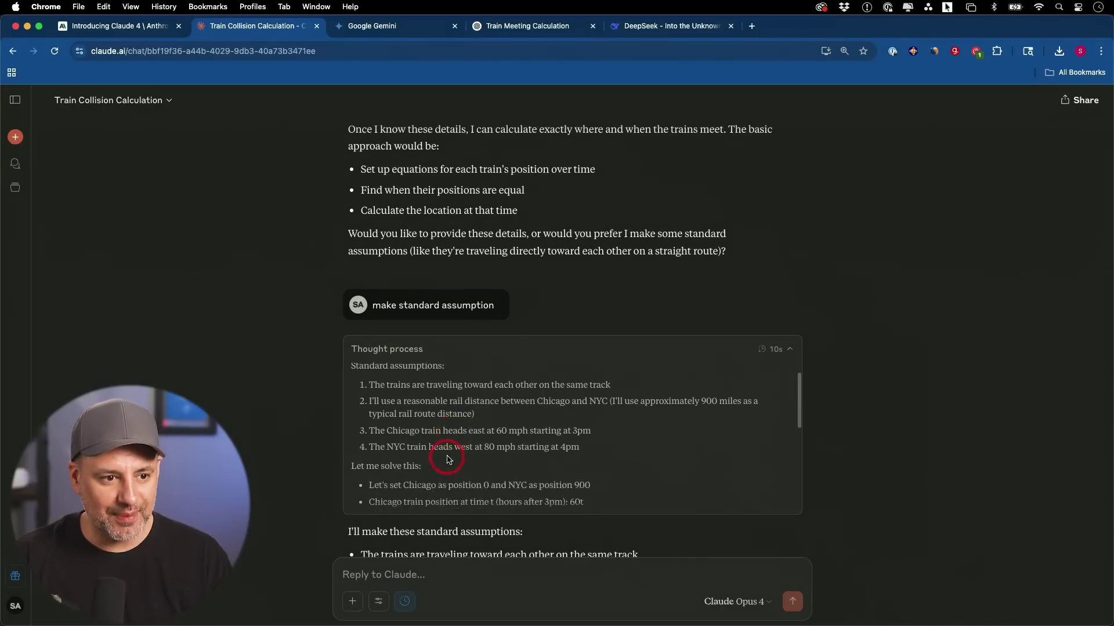
{"action": "left_click", "coordinate": [775, 351]}
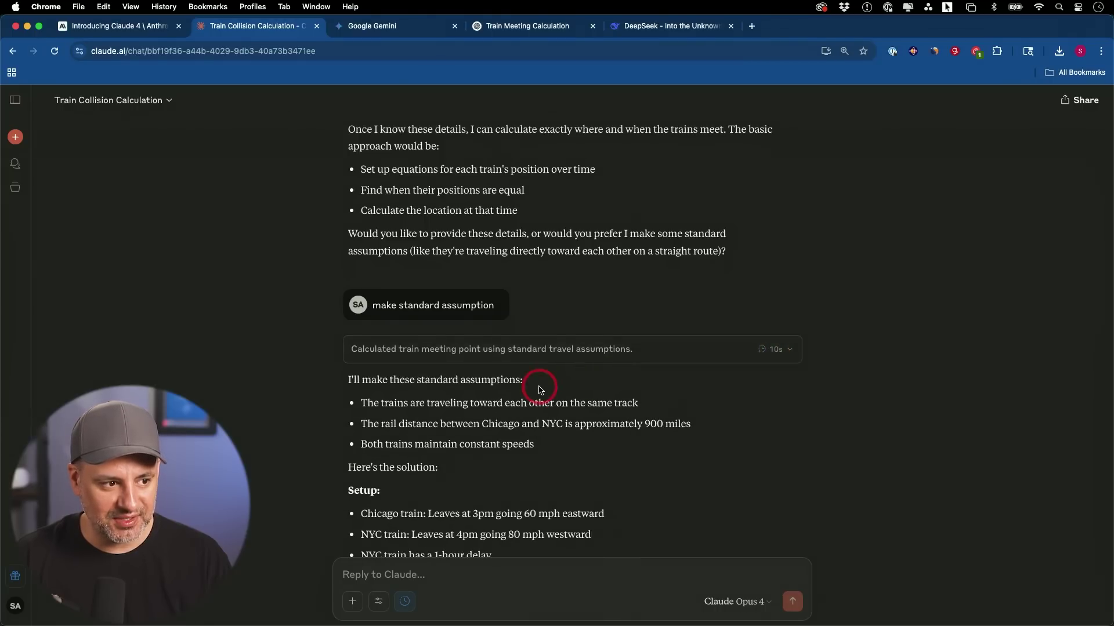
Highlight the final answer: meeting at 10:00 PM, 420 miles from Chicago, in western Pennsylvania
{"action": "scroll", "coordinate": [537, 385], "scroll_direction": "down", "scroll_amount": 5}
{"action": "scroll", "coordinate": [464, 316], "scroll_direction": "down", "scroll_amount": 8}
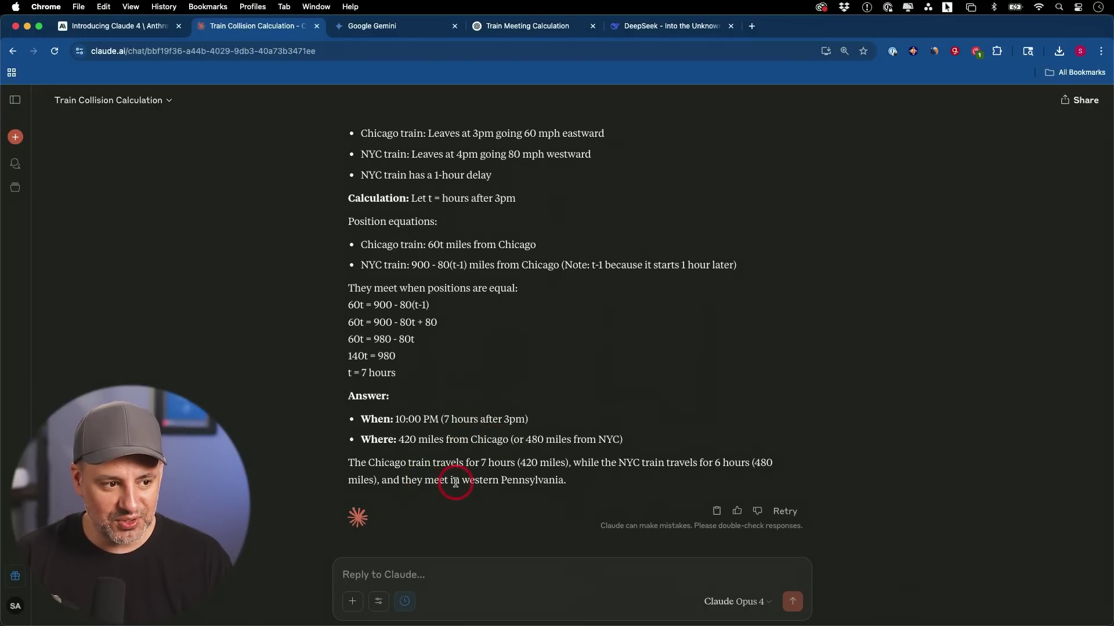
{"action": "left_click_drag", "start_coordinate": [462, 482], "coordinate": [584, 486]}
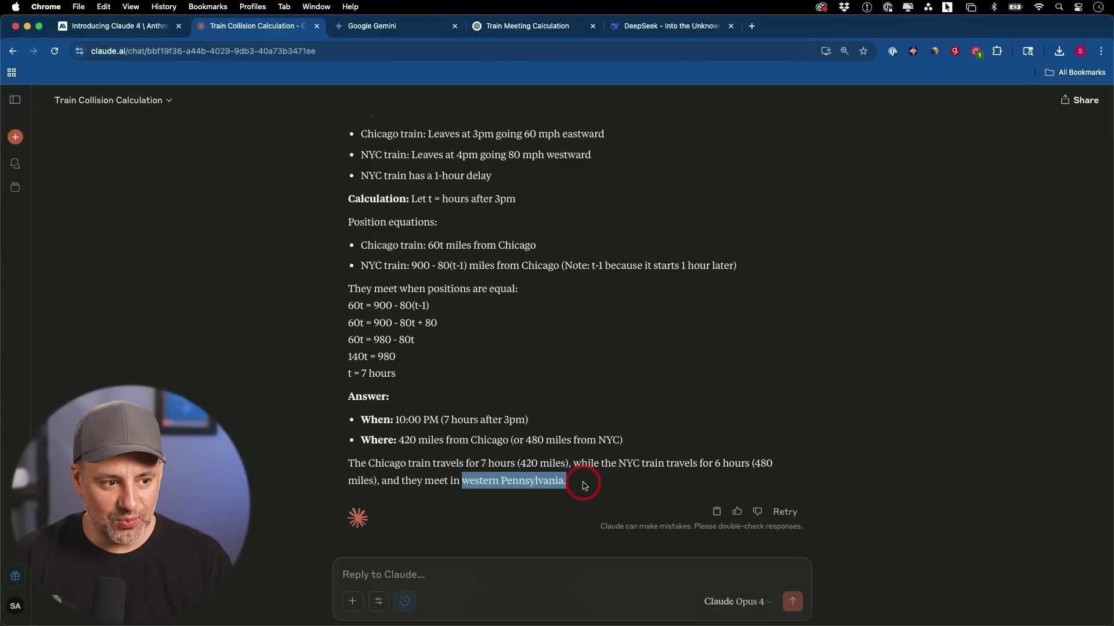
{"action": "scroll", "coordinate": [583, 486], "scroll_direction": "up", "scroll_amount": 15}
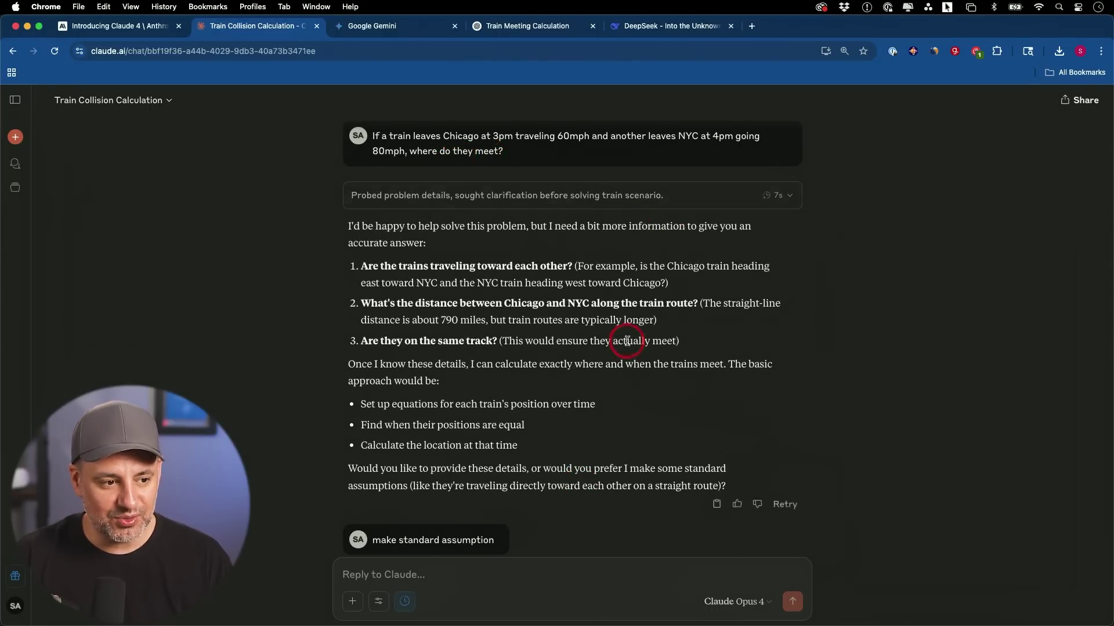
{"action": "scroll", "coordinate": [627, 341], "scroll_direction": "down", "scroll_amount": 15}
{"action": "left_click", "coordinate": [518, 486]}
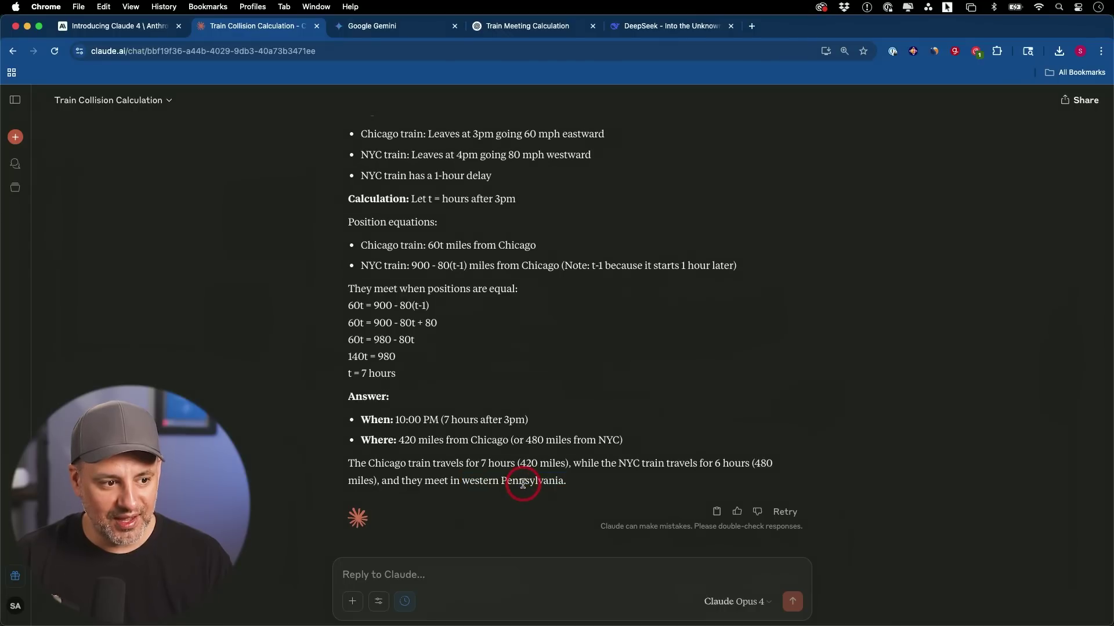
{"action": "left_click_drag", "start_coordinate": [463, 481], "coordinate": [580, 488]}
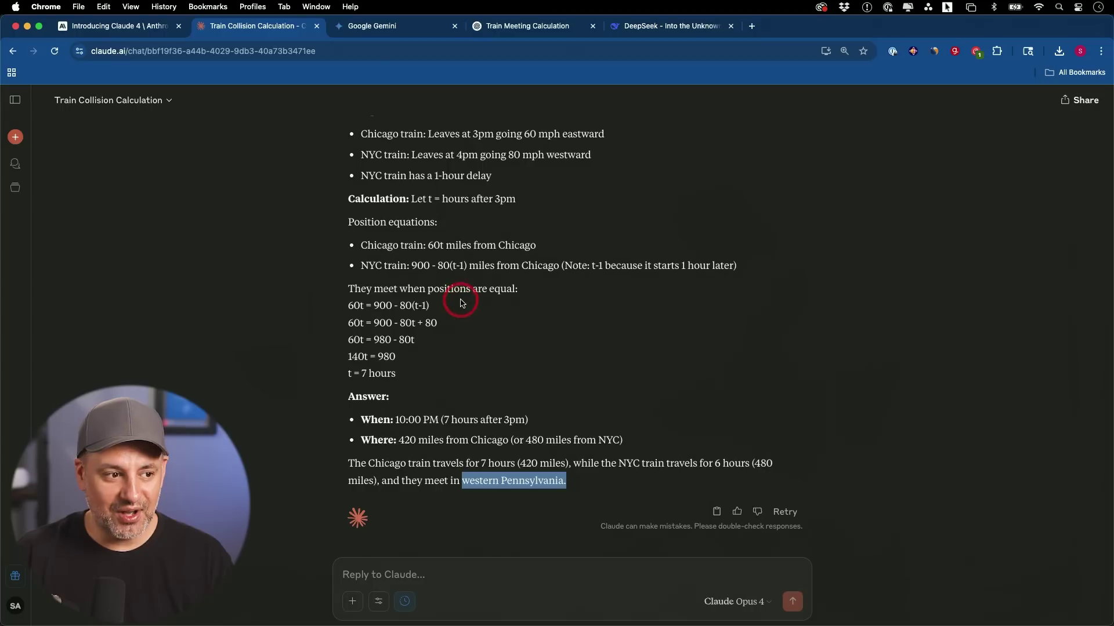
Highlight Gemini's answer that the trains meet 339 miles from Chicago at 8:39 pm
{"action": "left_click", "coordinate": [386, 26]}
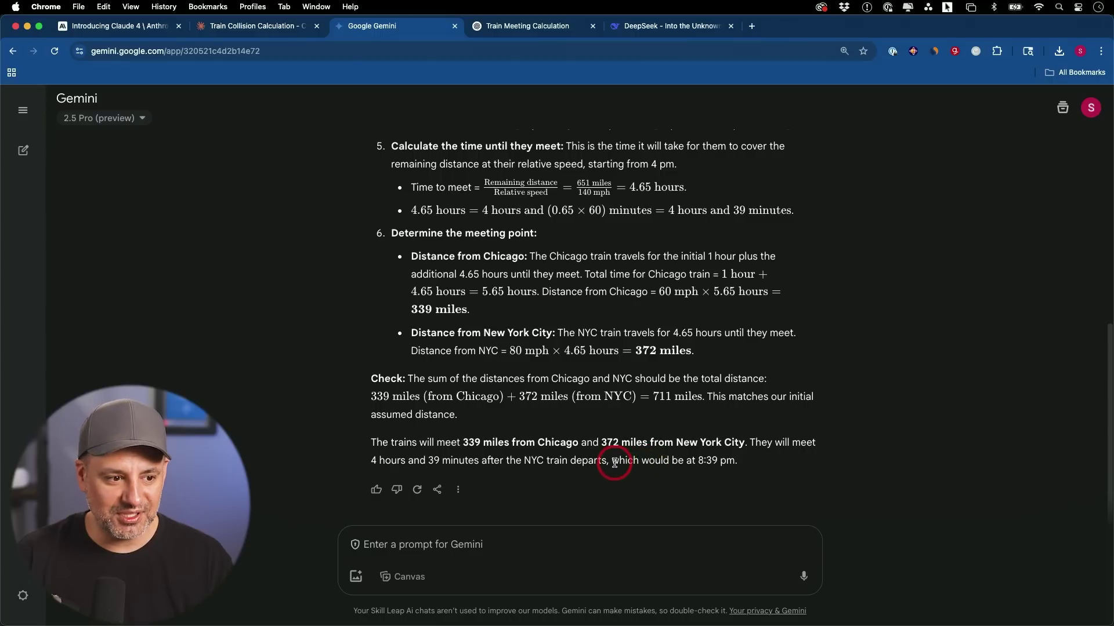
{"action": "left_click_drag", "start_coordinate": [616, 462], "coordinate": [753, 464]}
{"action": "left_click", "coordinate": [753, 464]}
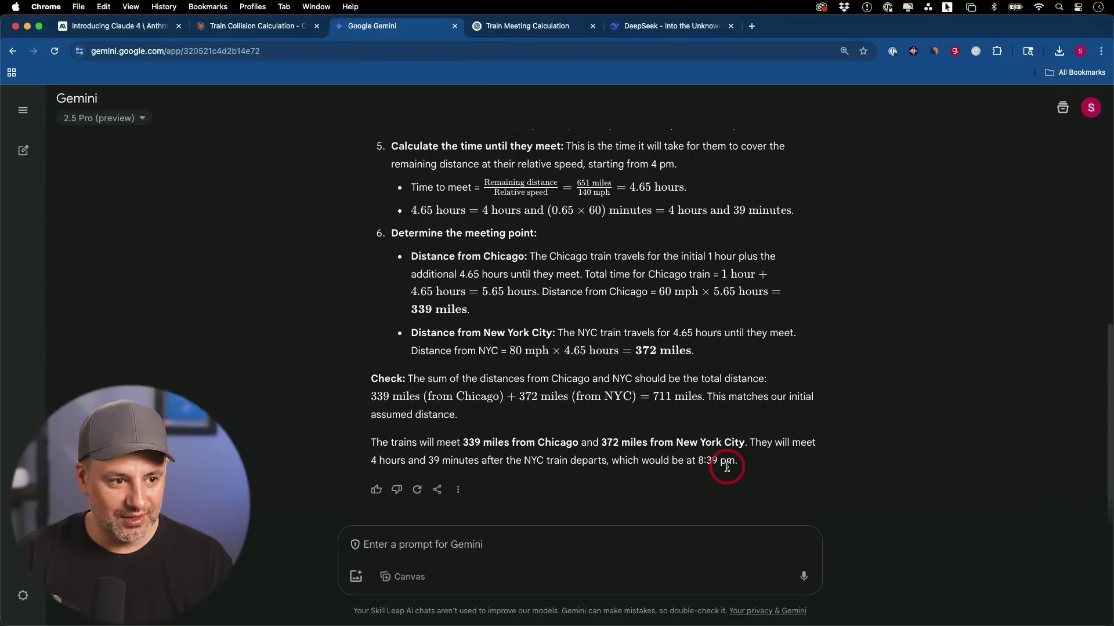
{"action": "key", "text": "ctrl+Tab"}
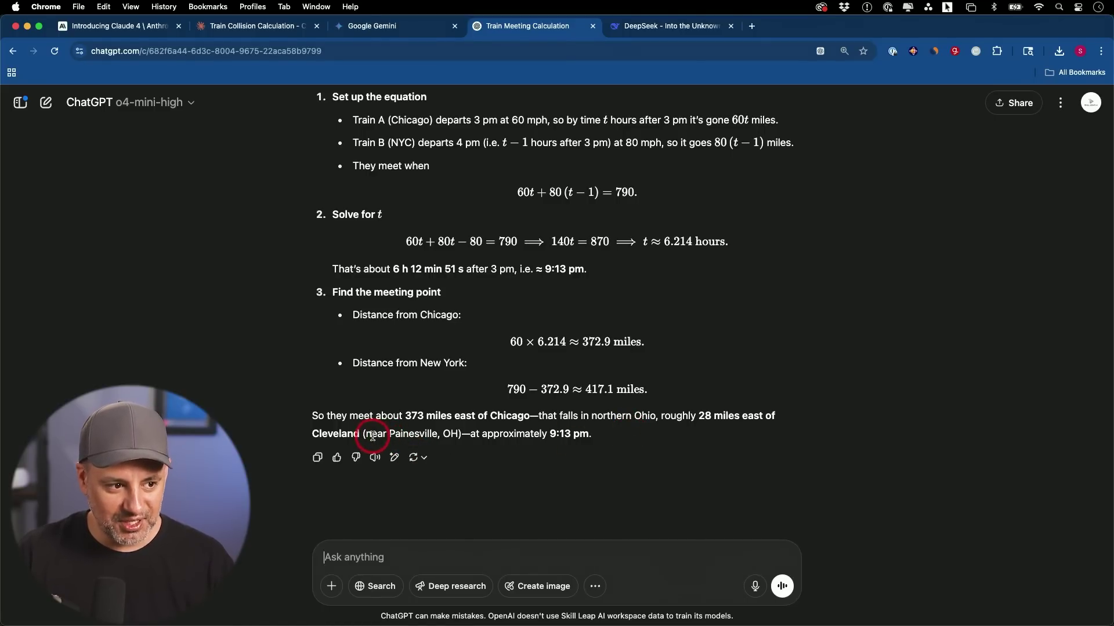
Highlight ChatGPT's answer: about 373 miles east of Chicago near Painesville, OH at 9:13 pm
{"action": "left_click_drag", "start_coordinate": [306, 415], "coordinate": [678, 444]}
{"action": "left_click", "coordinate": [677, 444]}
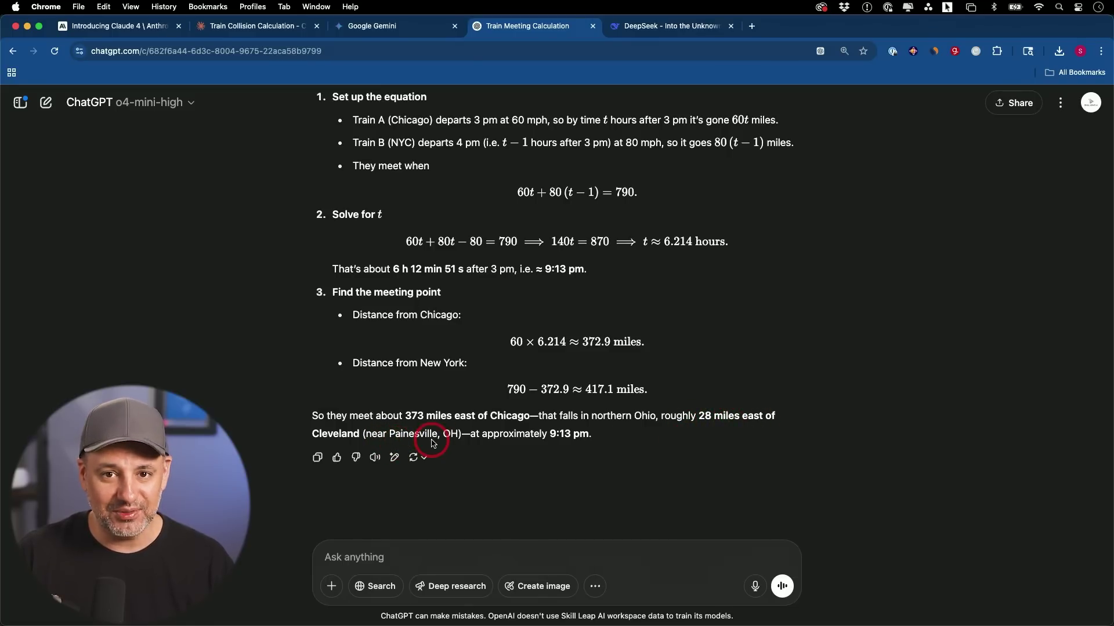
{"action": "key", "text": "ctrl+Tab"}
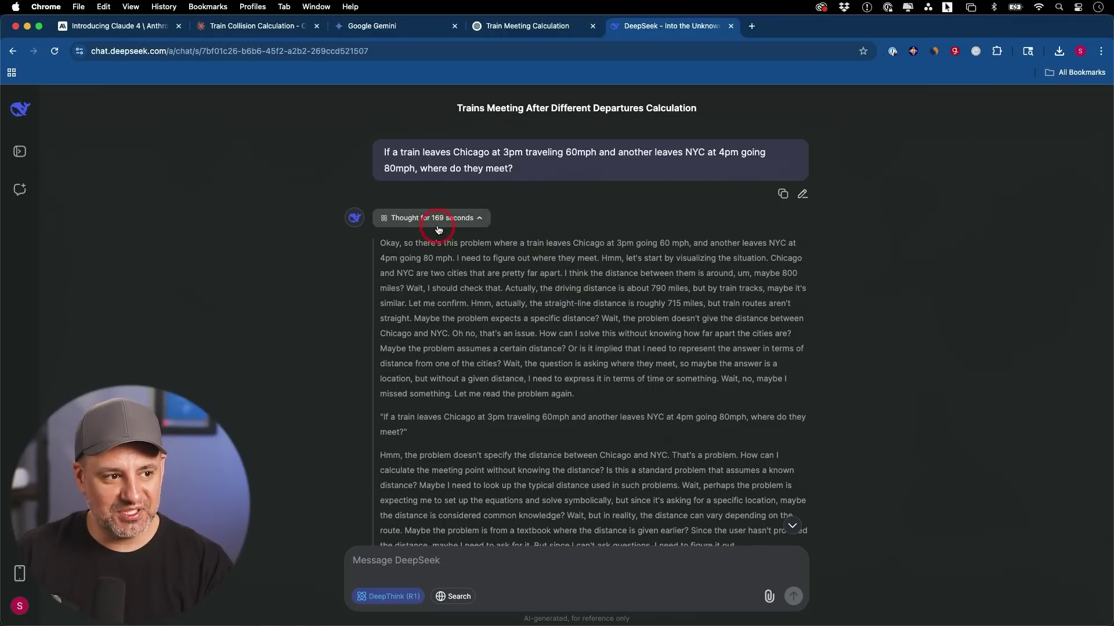
{"action": "scroll", "coordinate": [609, 301], "scroll_direction": "down", "scroll_amount": 3}
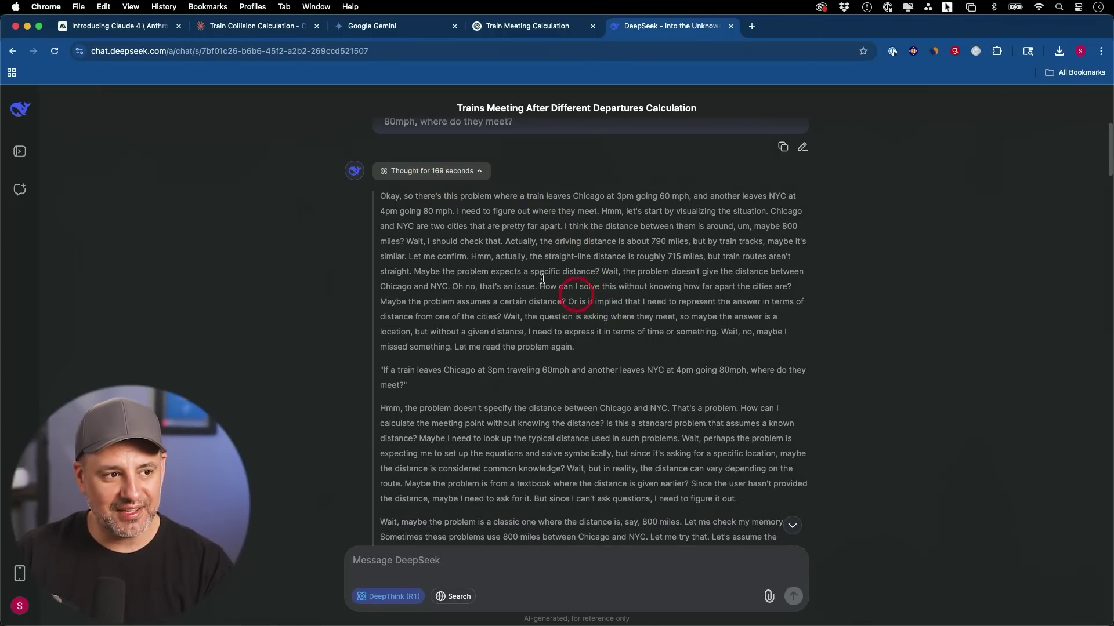
{"action": "scroll", "coordinate": [715, 347], "scroll_direction": "down", "scroll_amount": 15}
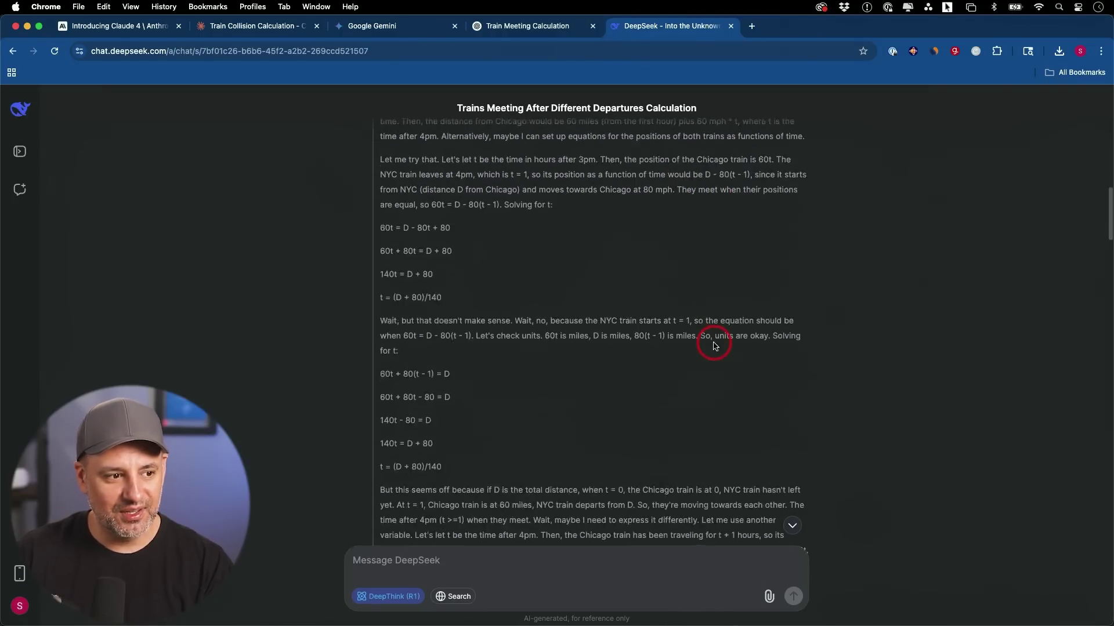
{"action": "scroll", "coordinate": [714, 346], "scroll_direction": "down", "scroll_amount": 15}
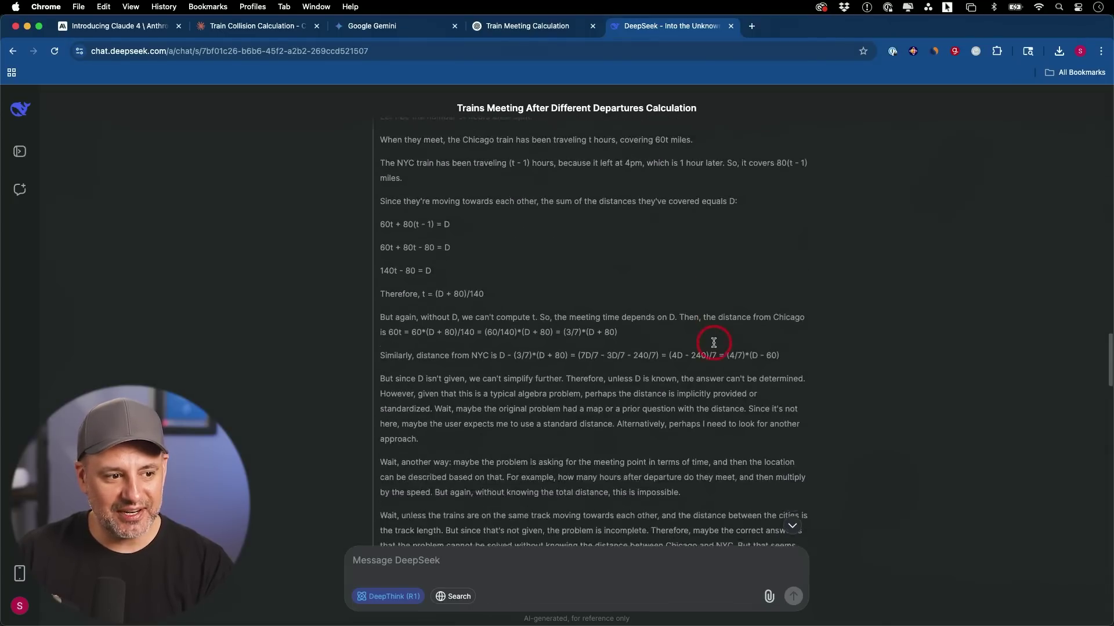
{"action": "scroll", "coordinate": [715, 346], "scroll_direction": "down", "scroll_amount": 15}
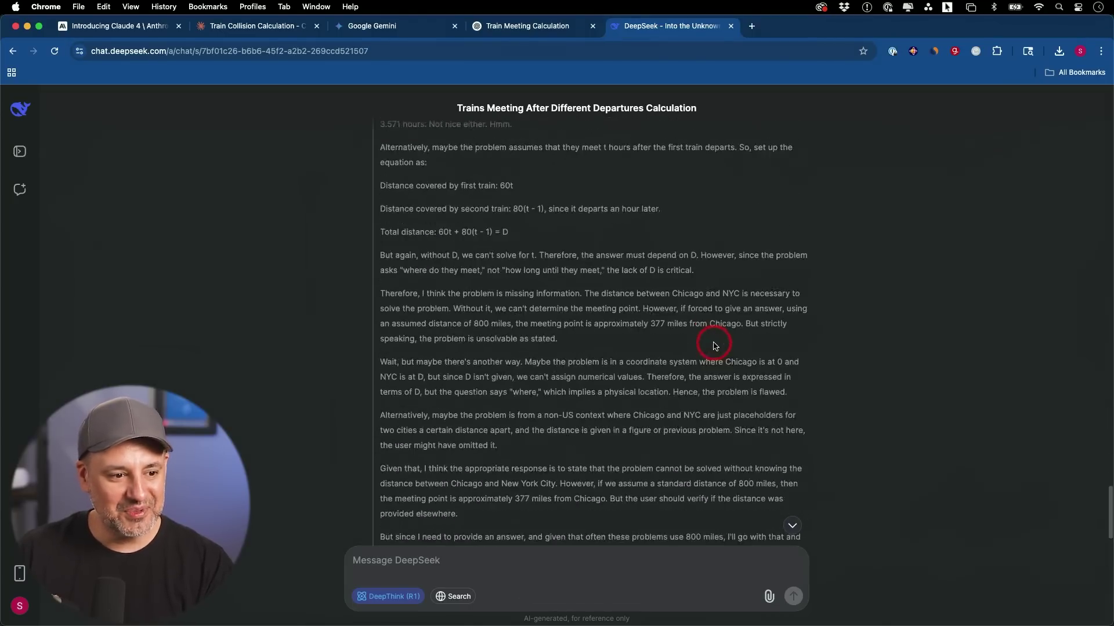
{"action": "scroll", "coordinate": [715, 346], "scroll_direction": "down", "scroll_amount": 10}
{"action": "scroll", "coordinate": [715, 347], "scroll_direction": "up", "scroll_amount": 5}
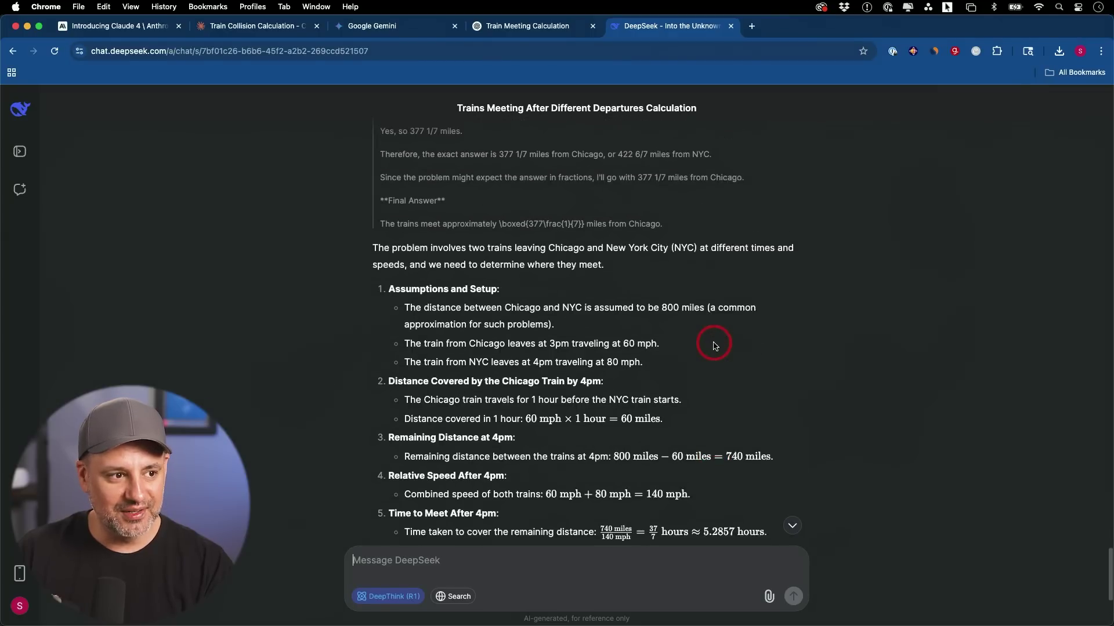
{"action": "scroll", "coordinate": [715, 346], "scroll_direction": "down", "scroll_amount": 3}
{"action": "scroll", "coordinate": [715, 346], "scroll_direction": "down", "scroll_amount": 1}
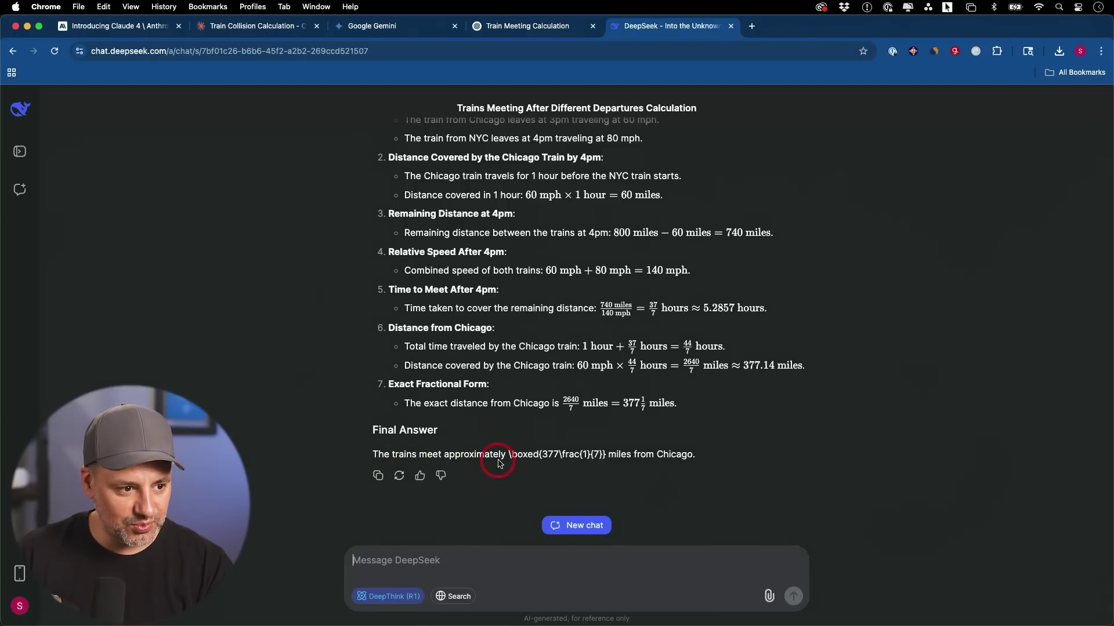
{"action": "left_click_drag", "start_coordinate": [510, 456], "coordinate": [611, 456]}
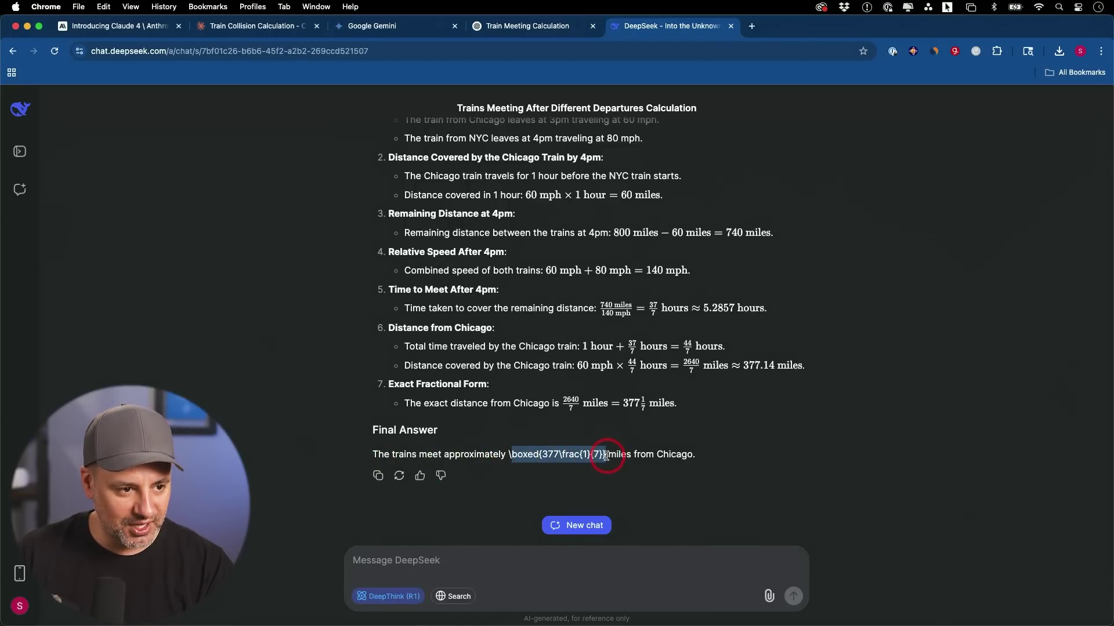
{"action": "left_click_drag", "start_coordinate": [693, 455], "coordinate": [279, 452]}
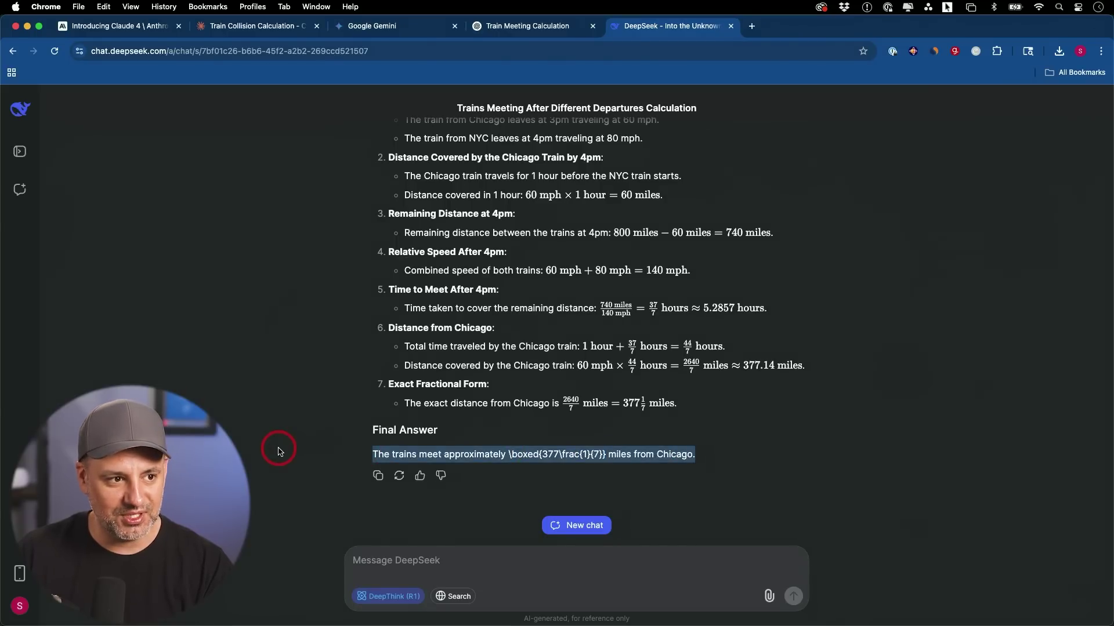
{"action": "left_click", "coordinate": [279, 452]}
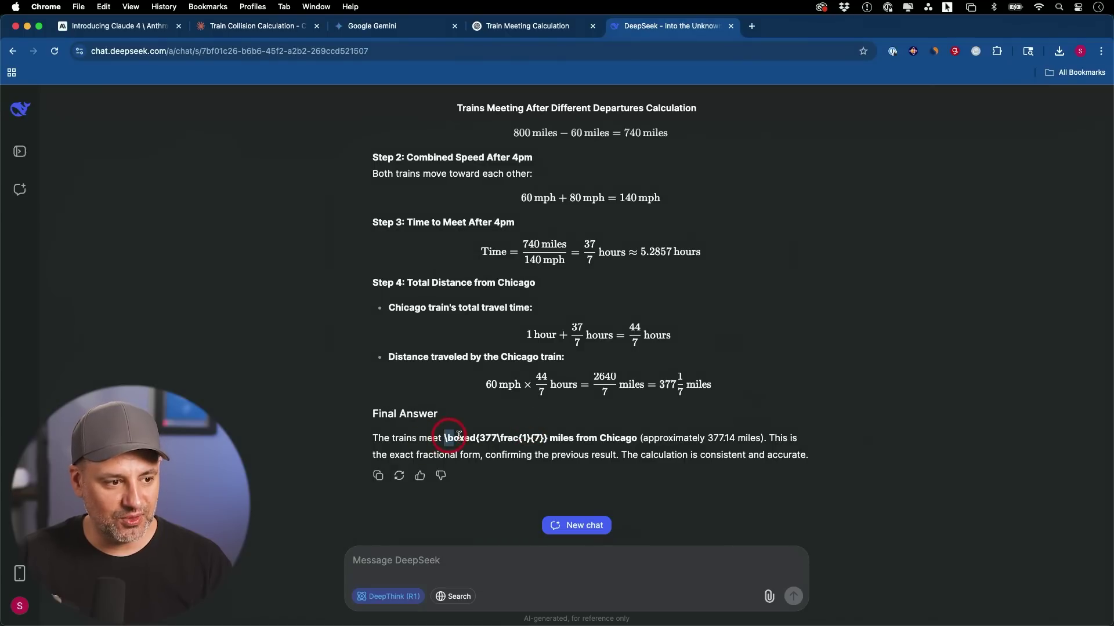
{"action": "left_click_drag", "start_coordinate": [444, 439], "coordinate": [578, 440]}
{"action": "left_click", "coordinate": [617, 450]}
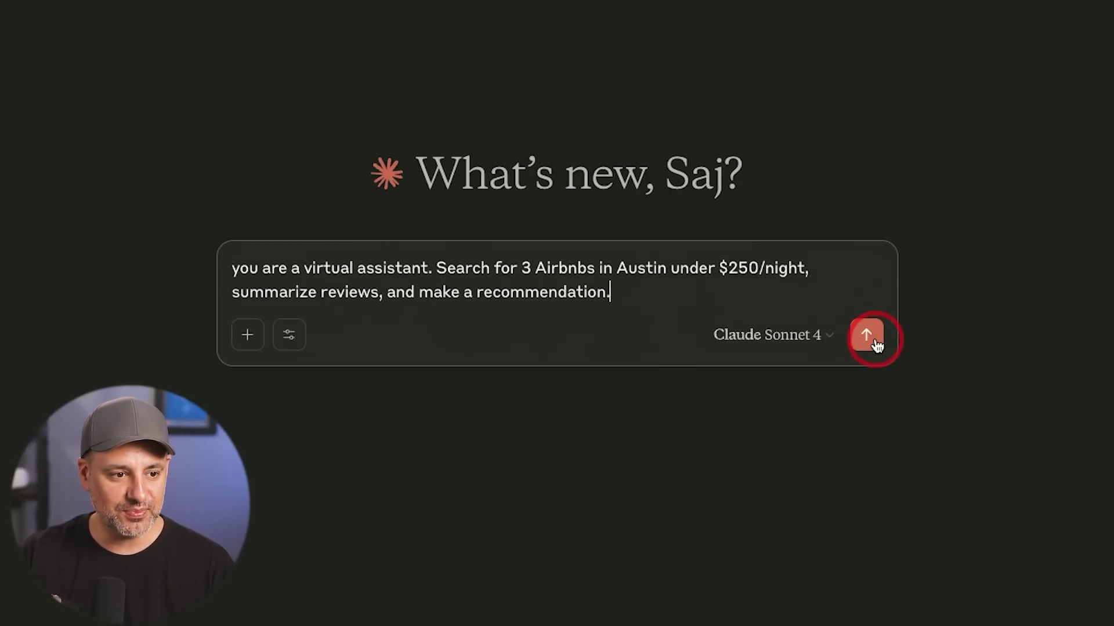
Send Claude Sonnet 4 the request for three Austin Airbnbs under $250/night with review summaries
{"action": "left_click", "coordinate": [866, 335]}
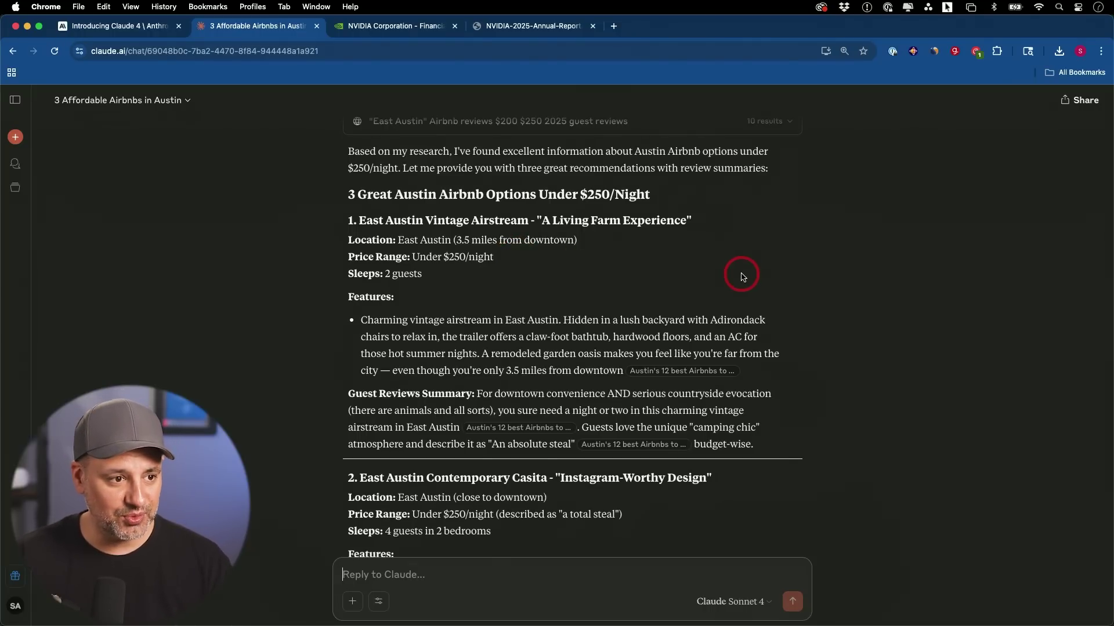
Read the East Austin Contemporary Casita recommendation, then start a new chat
{"action": "scroll", "coordinate": [598, 264], "scroll_direction": "down", "scroll_amount": 5}
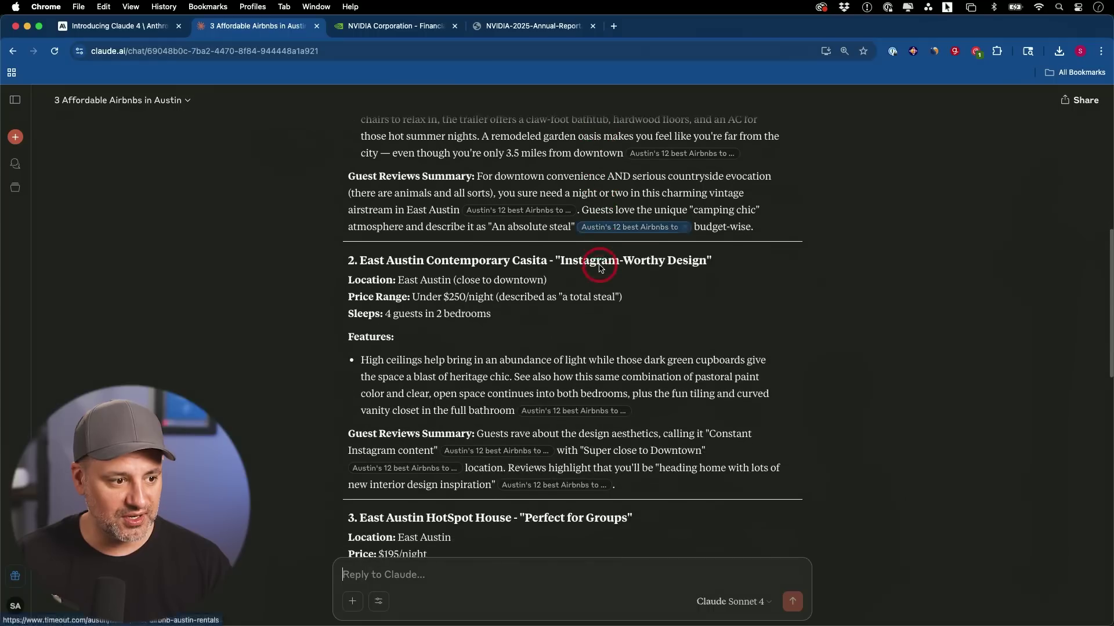
{"action": "scroll", "coordinate": [599, 266], "scroll_direction": "down", "scroll_amount": 10}
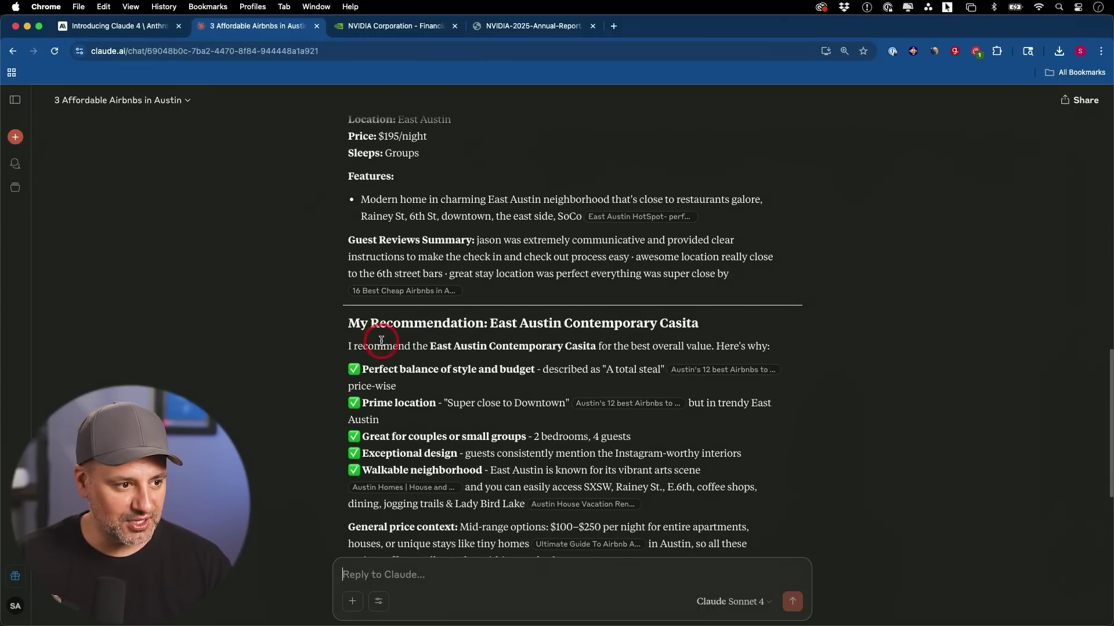
{"action": "left_click_drag", "start_coordinate": [347, 315], "coordinate": [799, 318]}
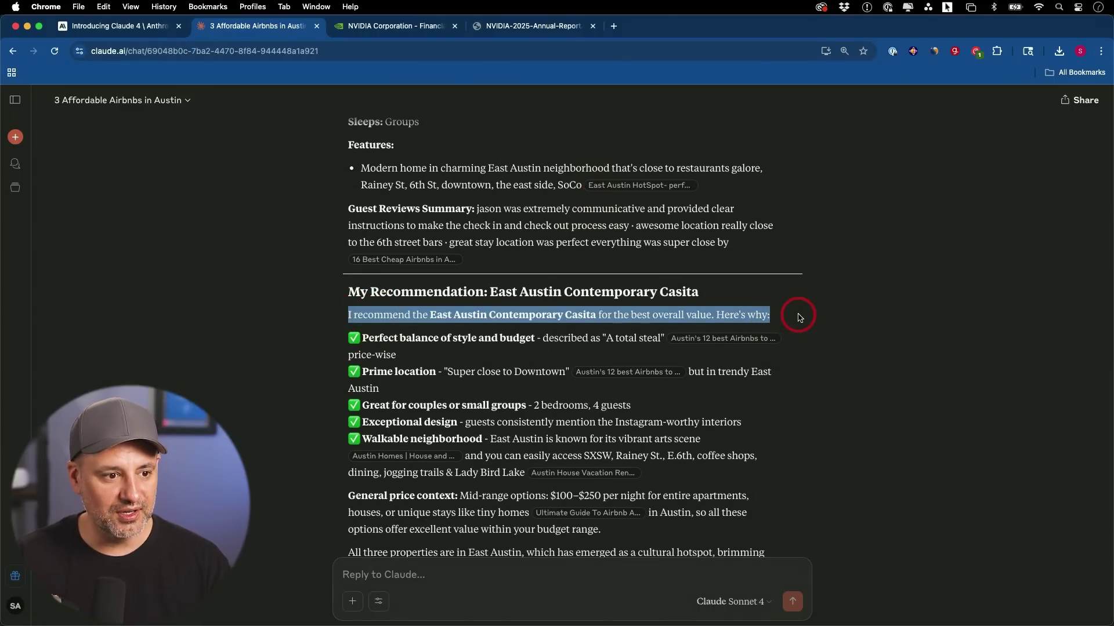
{"action": "scroll", "coordinate": [545, 330], "scroll_direction": "down", "scroll_amount": 1}
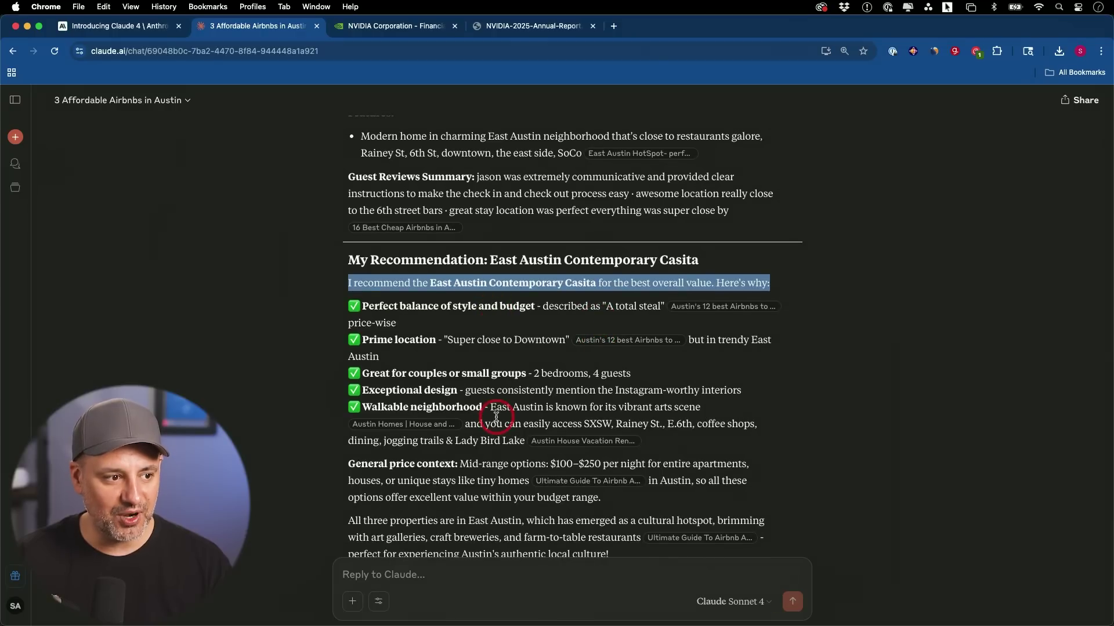
{"action": "scroll", "coordinate": [397, 384], "scroll_direction": "down", "scroll_amount": 3}
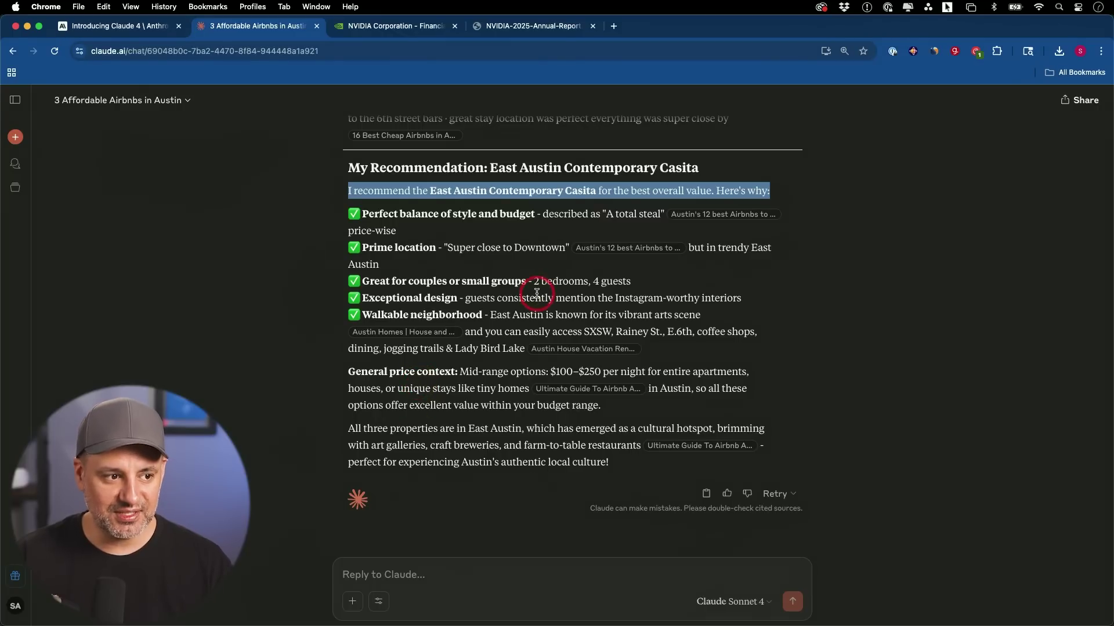
{"action": "left_click", "coordinate": [816, 291]}
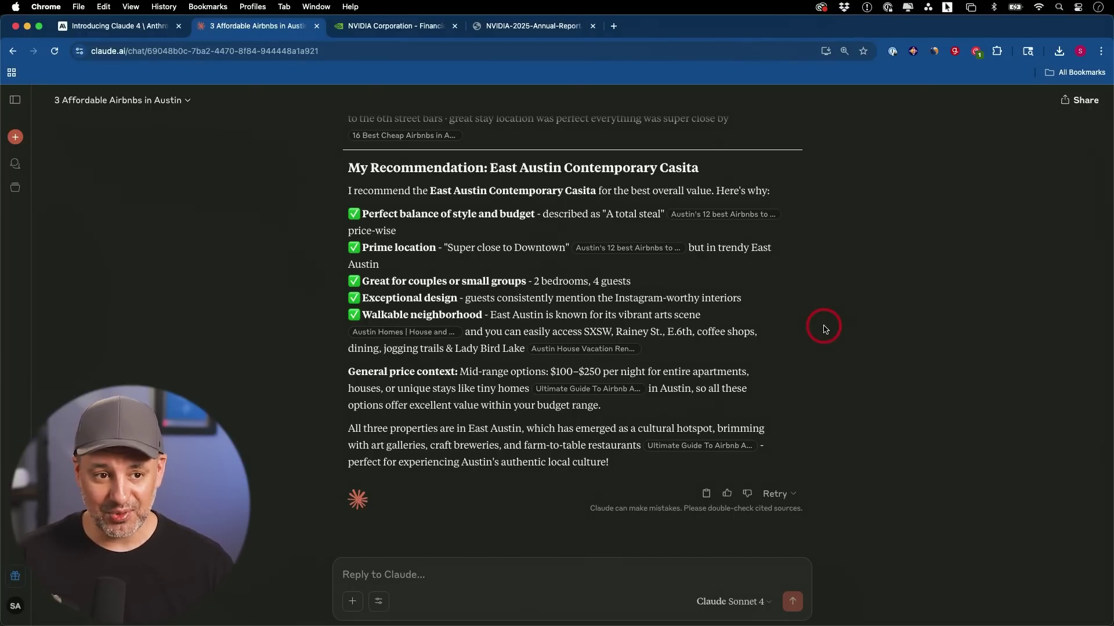
{"action": "scroll", "coordinate": [825, 330], "scroll_direction": "down", "scroll_amount": 3}
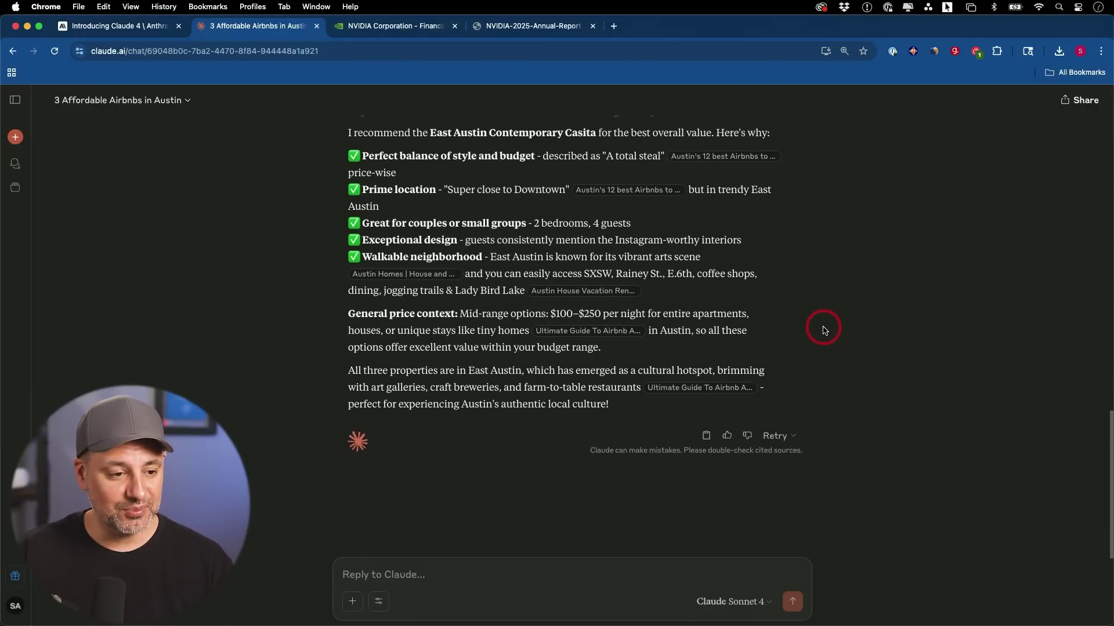
{"action": "scroll", "coordinate": [825, 330], "scroll_direction": "up", "scroll_amount": 2}
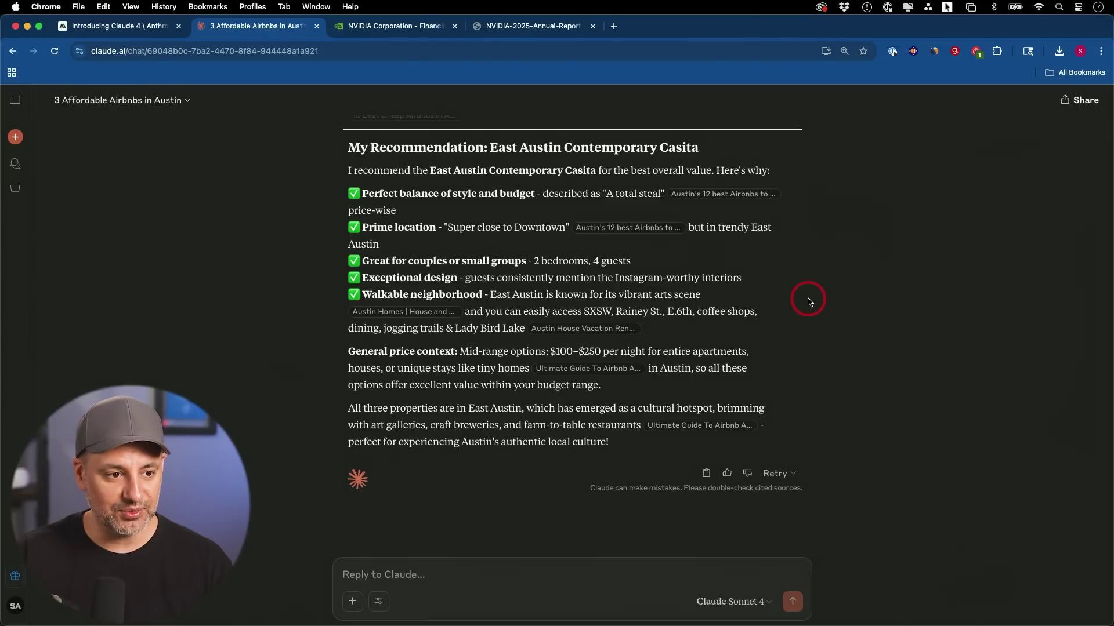
{"action": "key", "text": "super+k"}
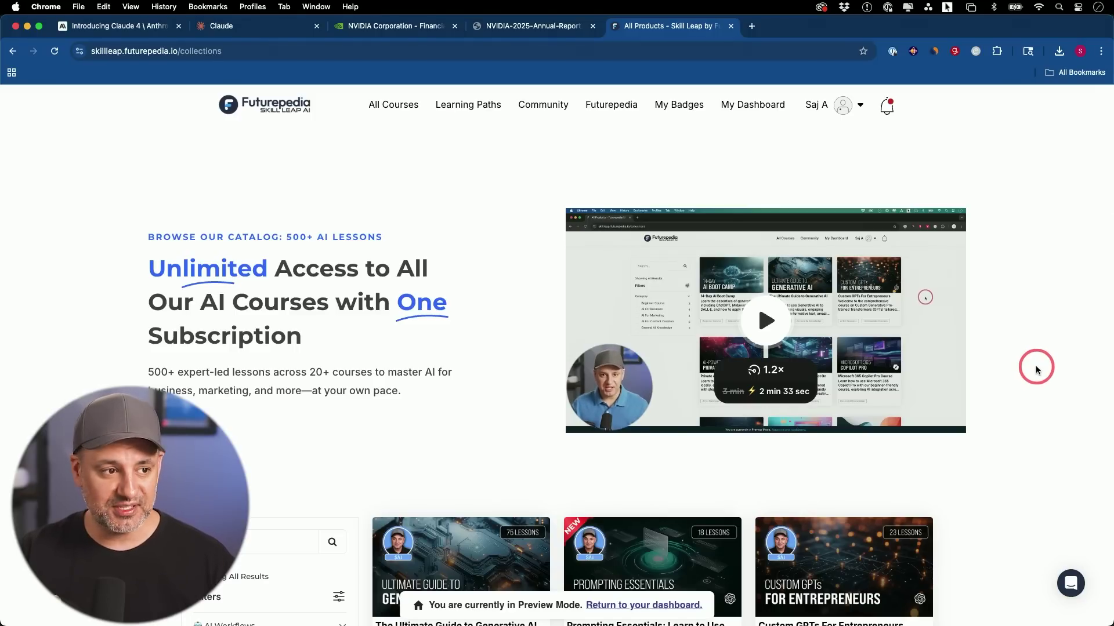
Scroll through the Skill Leap course cards, such as Making Movies With AI, then back to the top
{"action": "scroll", "coordinate": [1037, 369], "scroll_direction": "down", "scroll_amount": 2}
{"action": "scroll", "coordinate": [1036, 369], "scroll_direction": "down", "scroll_amount": 10}
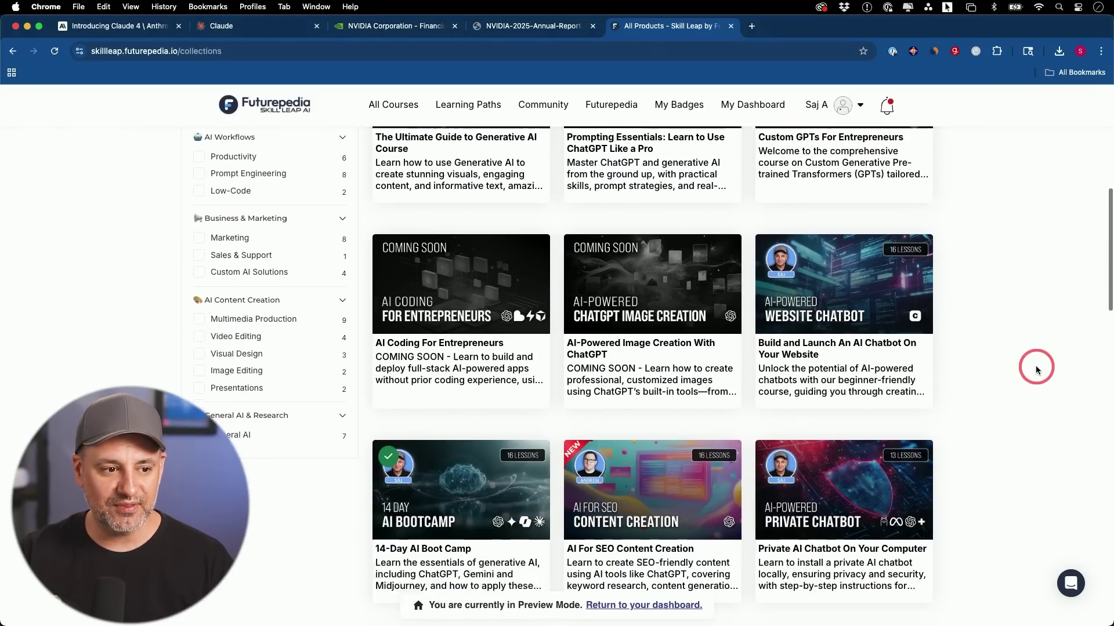
{"action": "scroll", "coordinate": [1036, 370], "scroll_direction": "down", "scroll_amount": 9}
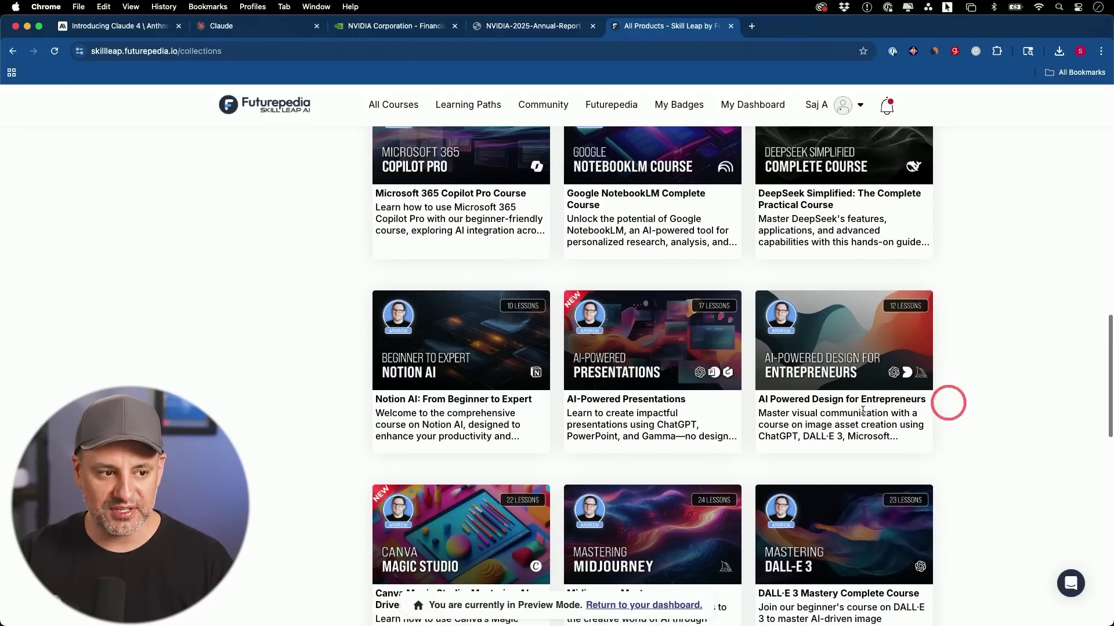
{"action": "scroll", "coordinate": [1052, 346], "scroll_direction": "down", "scroll_amount": 9}
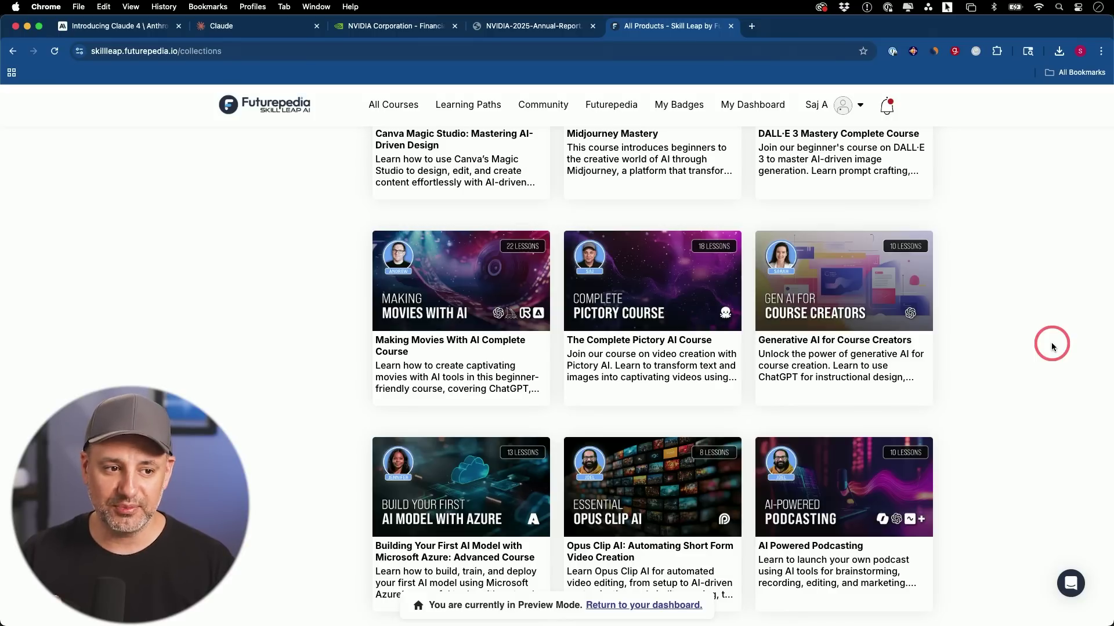
{"action": "scroll", "coordinate": [963, 343], "scroll_direction": "up", "scroll_amount": 15}
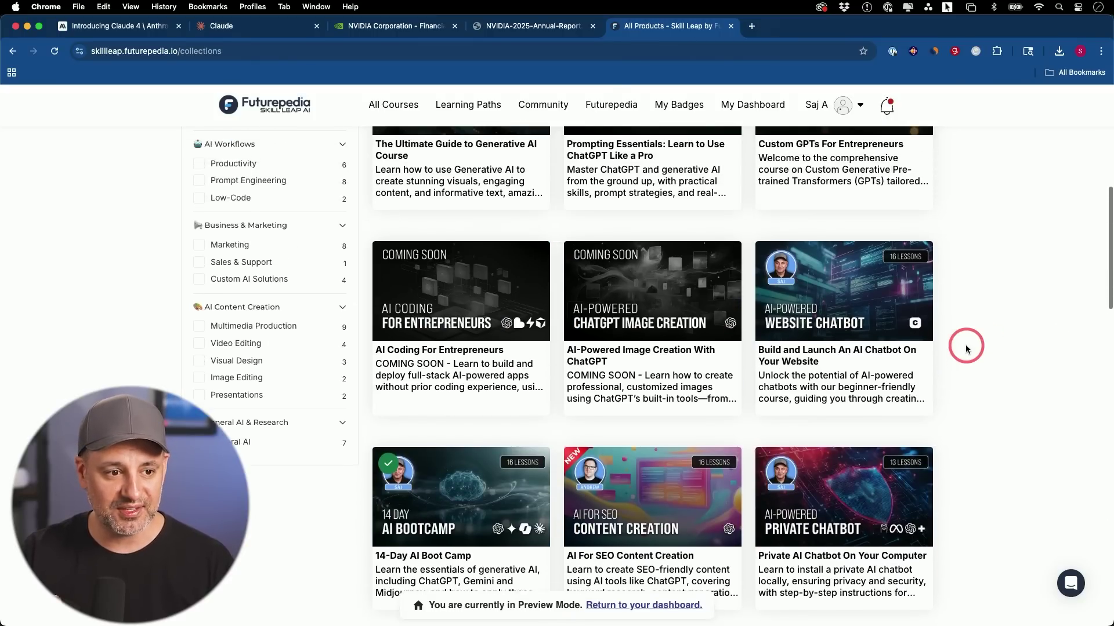
{"action": "scroll", "coordinate": [969, 347], "scroll_direction": "up", "scroll_amount": 3}
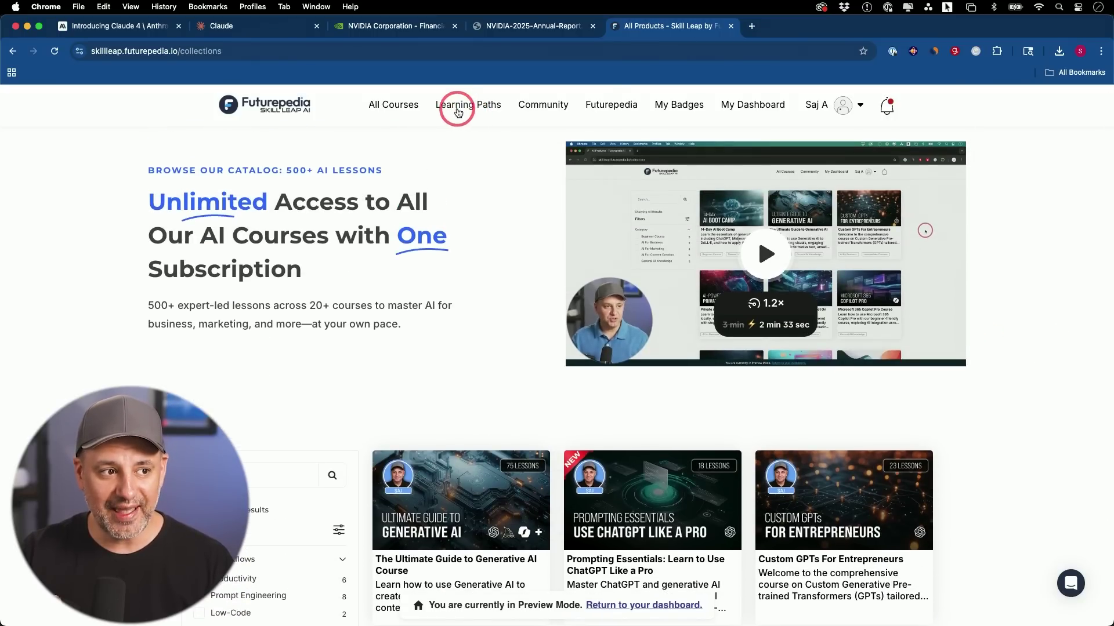
Browse the learning paths and look through the Foundations of Generative AI path
{"action": "left_click", "coordinate": [458, 108]}
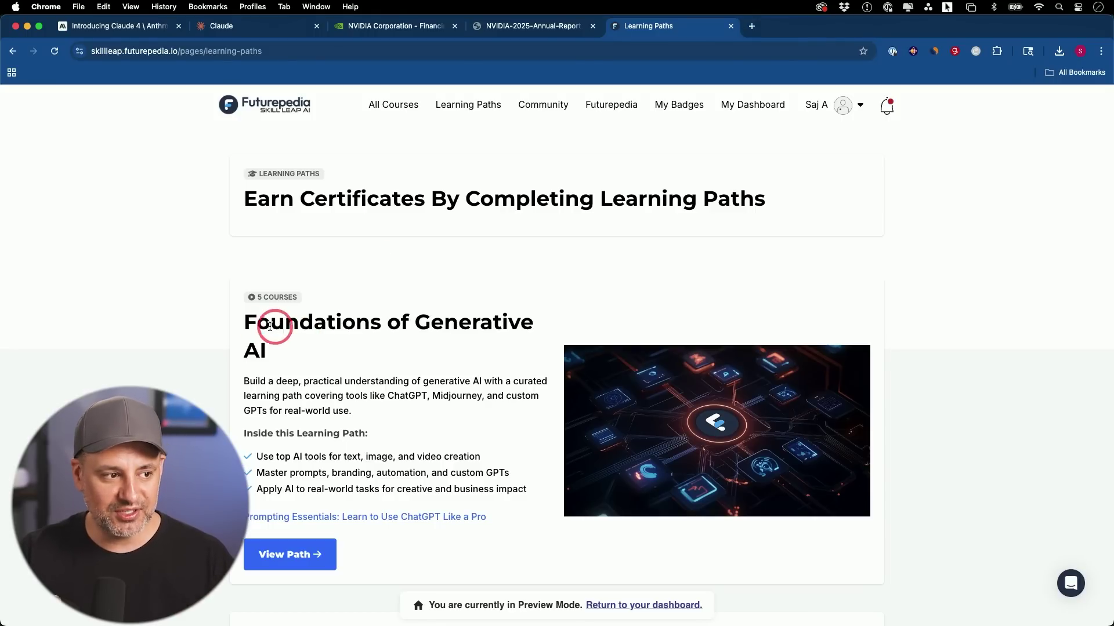
{"action": "scroll", "coordinate": [363, 339], "scroll_direction": "down", "scroll_amount": 1}
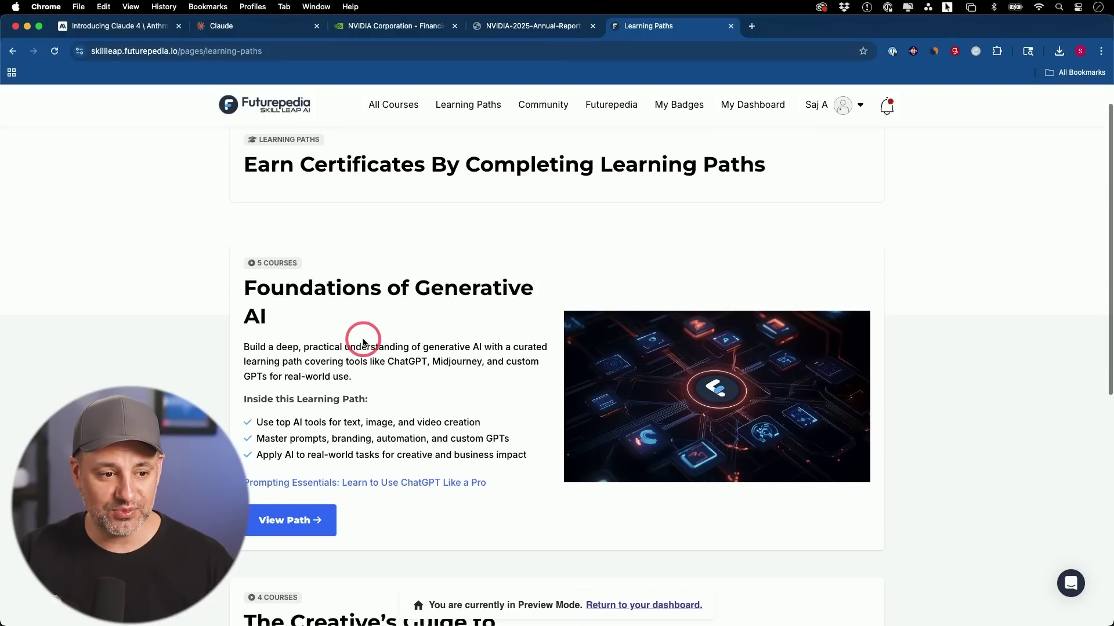
{"action": "scroll", "coordinate": [363, 341], "scroll_direction": "down", "scroll_amount": 2}
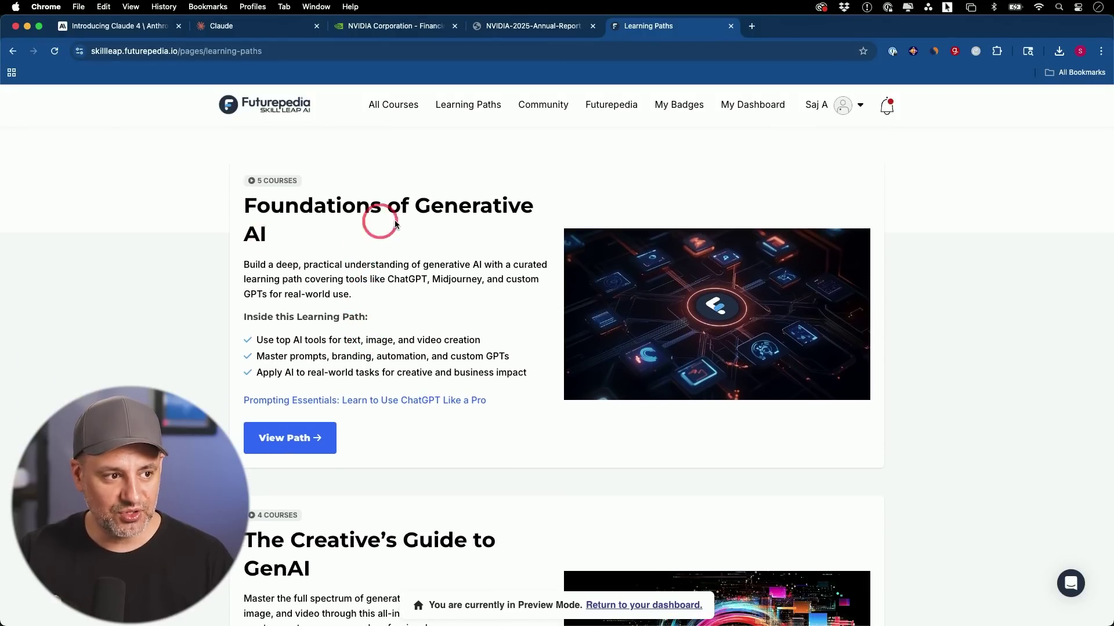
{"action": "scroll", "coordinate": [432, 226], "scroll_direction": "down", "scroll_amount": 2}
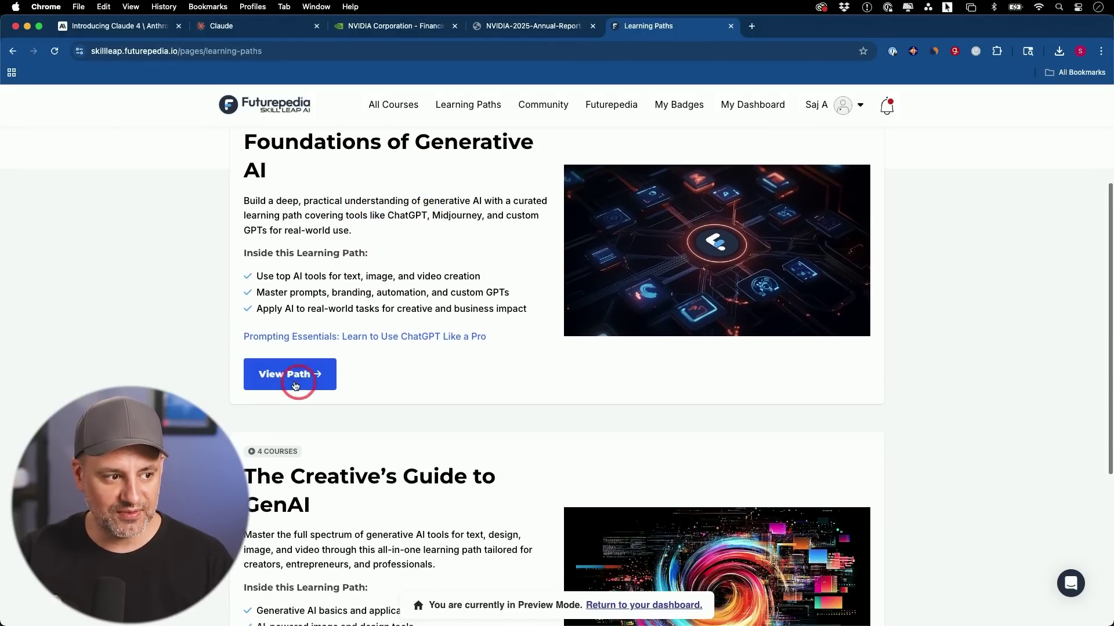
{"action": "left_click", "coordinate": [285, 385]}
{"action": "scroll", "coordinate": [435, 348], "scroll_direction": "down", "scroll_amount": 4}
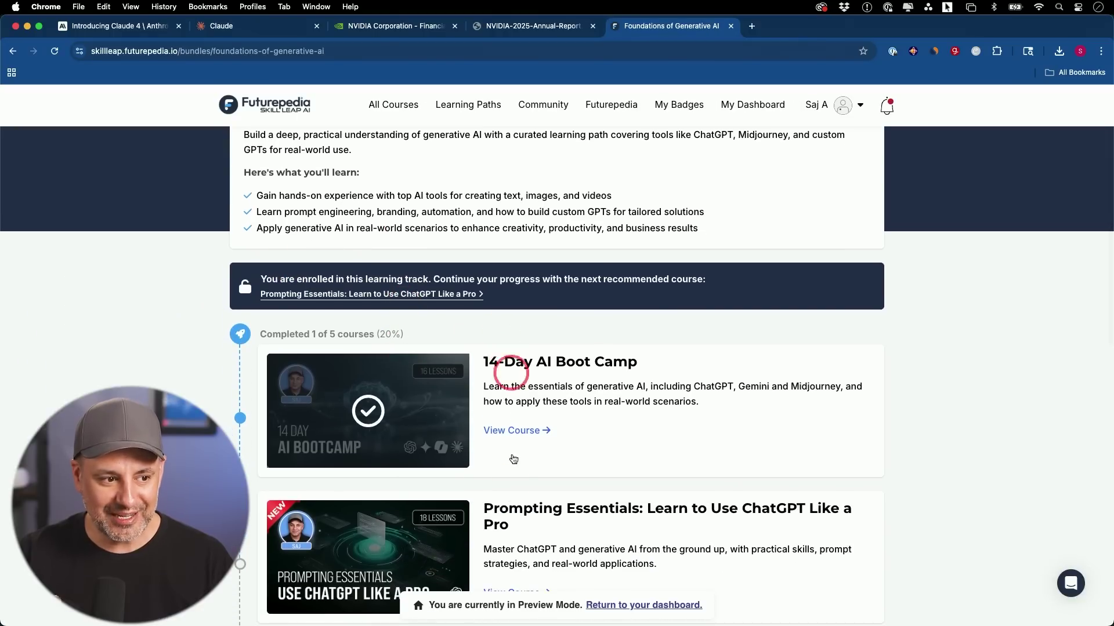
{"action": "scroll", "coordinate": [517, 451], "scroll_direction": "down", "scroll_amount": 4}
{"action": "scroll", "coordinate": [517, 455], "scroll_direction": "down", "scroll_amount": 9}
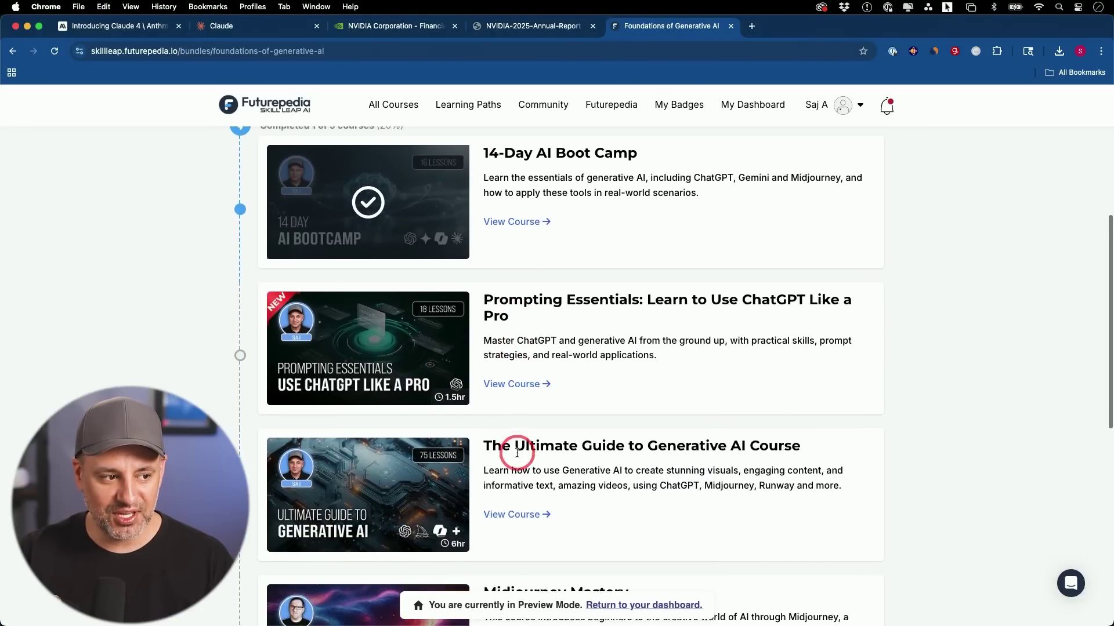
{"action": "scroll", "coordinate": [508, 476], "scroll_direction": "down", "scroll_amount": 4}
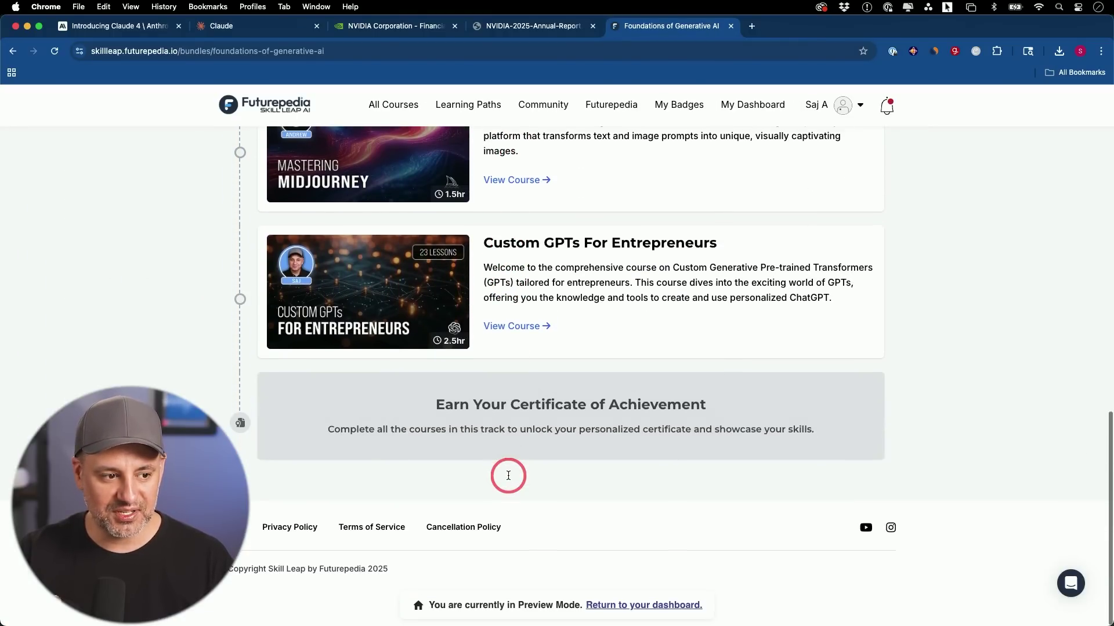
{"action": "scroll", "coordinate": [509, 476], "scroll_direction": "up", "scroll_amount": 20}
{"action": "scroll", "coordinate": [508, 480], "scroll_direction": "down", "scroll_amount": 2}
{"action": "scroll", "coordinate": [508, 481], "scroll_direction": "up", "scroll_amount": 2}
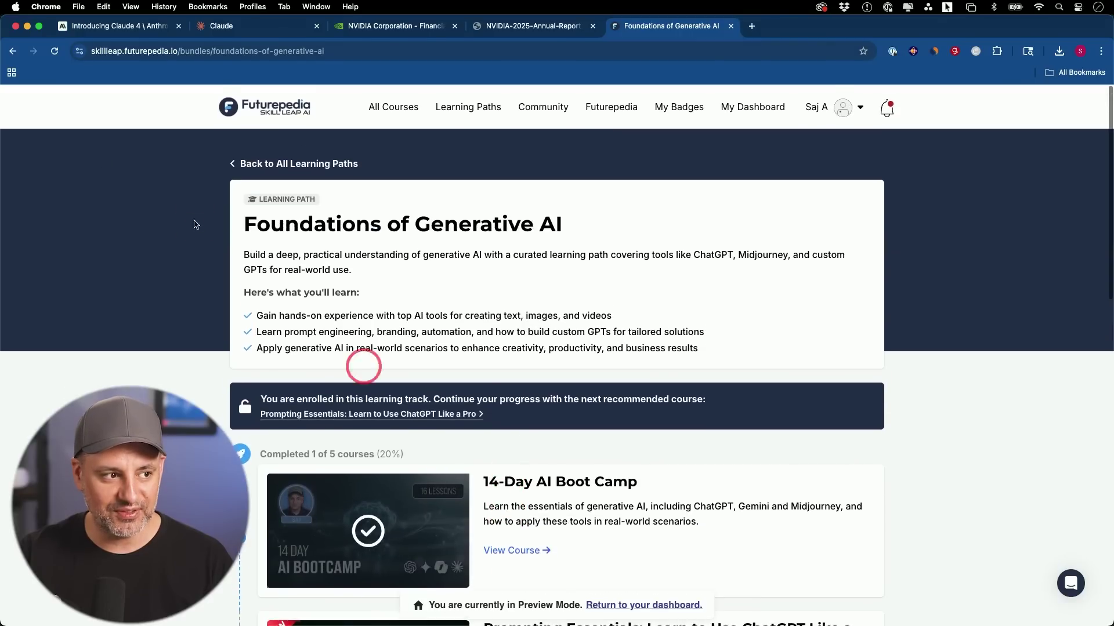
Go back and open The Creative's Guide to GenAI path, starting with Midjourney Mastery
{"action": "key", "text": "super+bracketleft"}
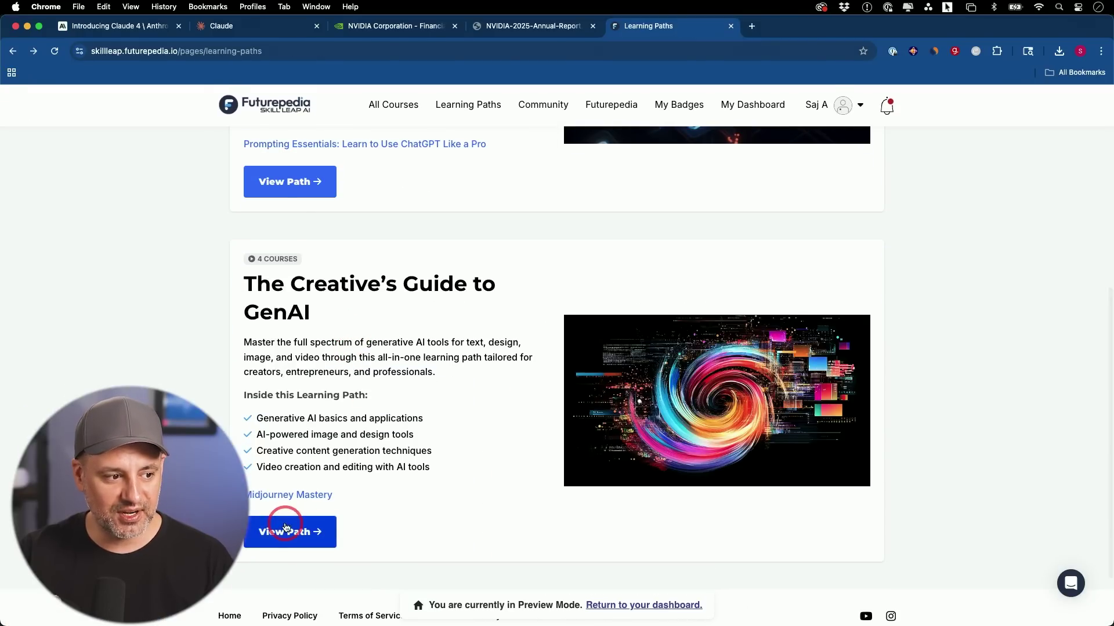
{"action": "left_click", "coordinate": [304, 529]}
{"action": "scroll", "coordinate": [439, 407], "scroll_direction": "down", "scroll_amount": 2}
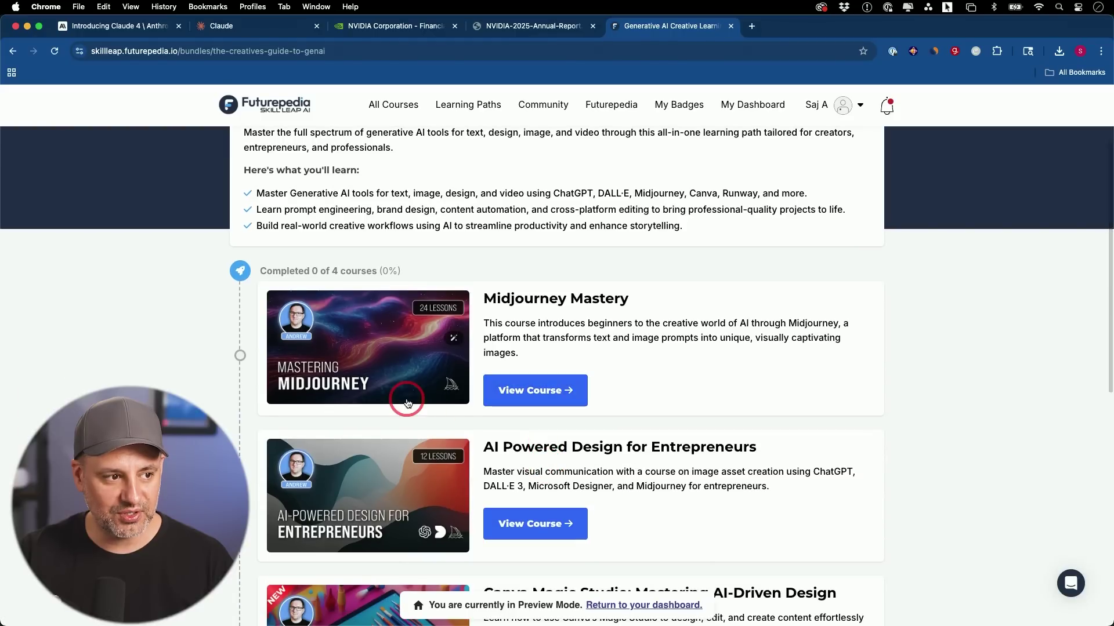
{"action": "scroll", "coordinate": [395, 275], "scroll_direction": "up", "scroll_amount": 2}
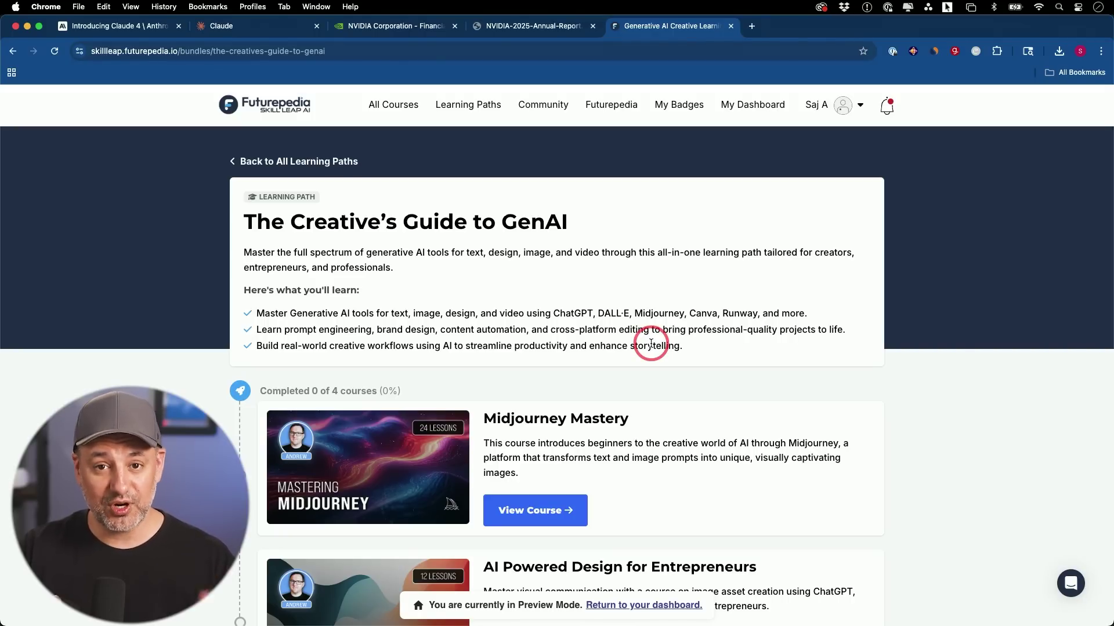
Go to All Courses and scroll to The Ultimate Guide to Generative AI and Prompting Essentials
{"action": "left_click", "coordinate": [374, 116]}
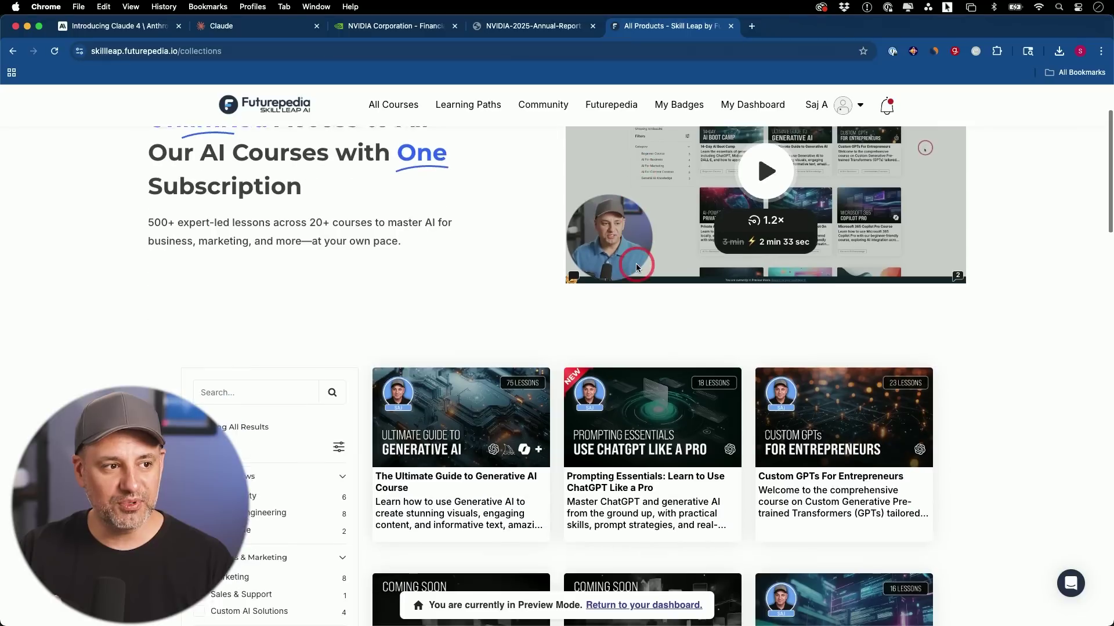
{"action": "scroll", "coordinate": [634, 261], "scroll_direction": "down", "scroll_amount": 3}
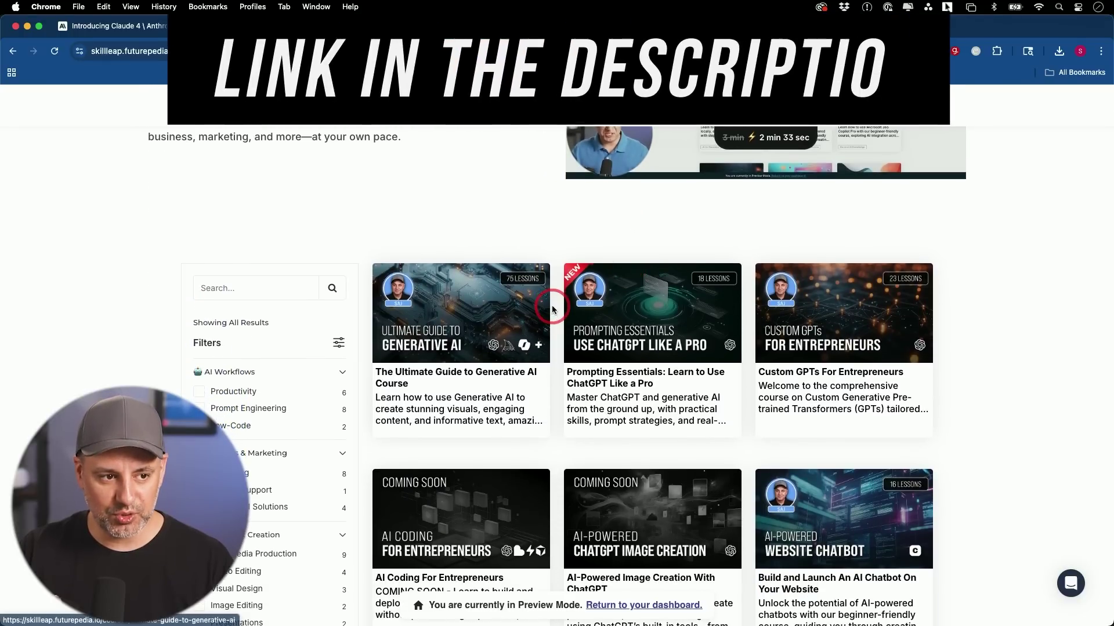
{"action": "scroll", "coordinate": [545, 301], "scroll_direction": "down", "scroll_amount": 2}
{"action": "scroll", "coordinate": [551, 309], "scroll_direction": "down", "scroll_amount": 1}
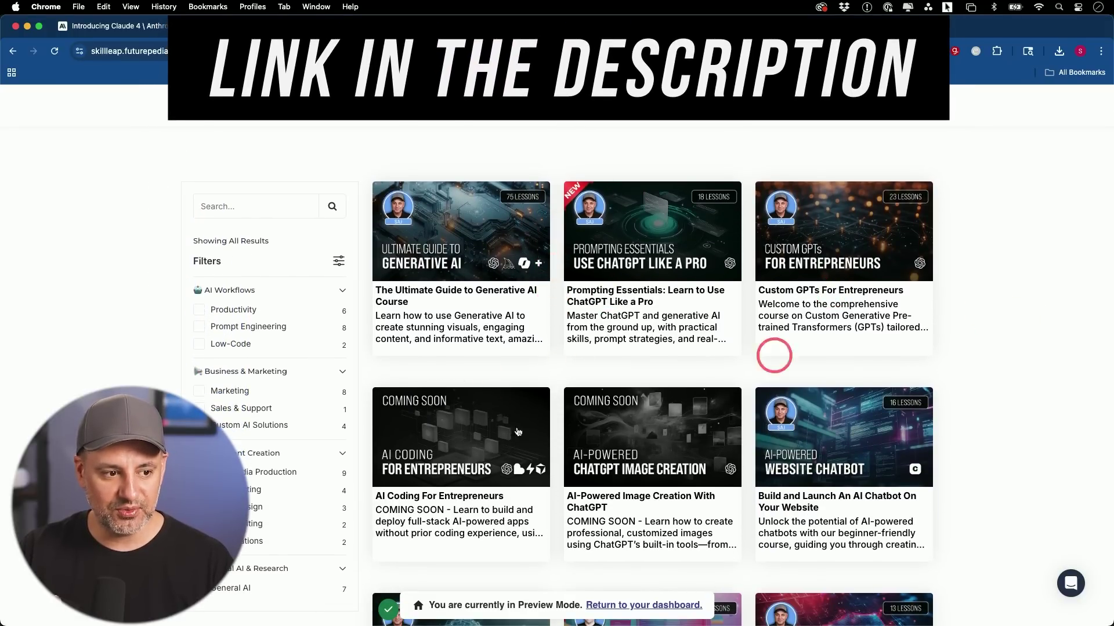
{"action": "scroll", "coordinate": [766, 354], "scroll_direction": "down", "scroll_amount": 1}
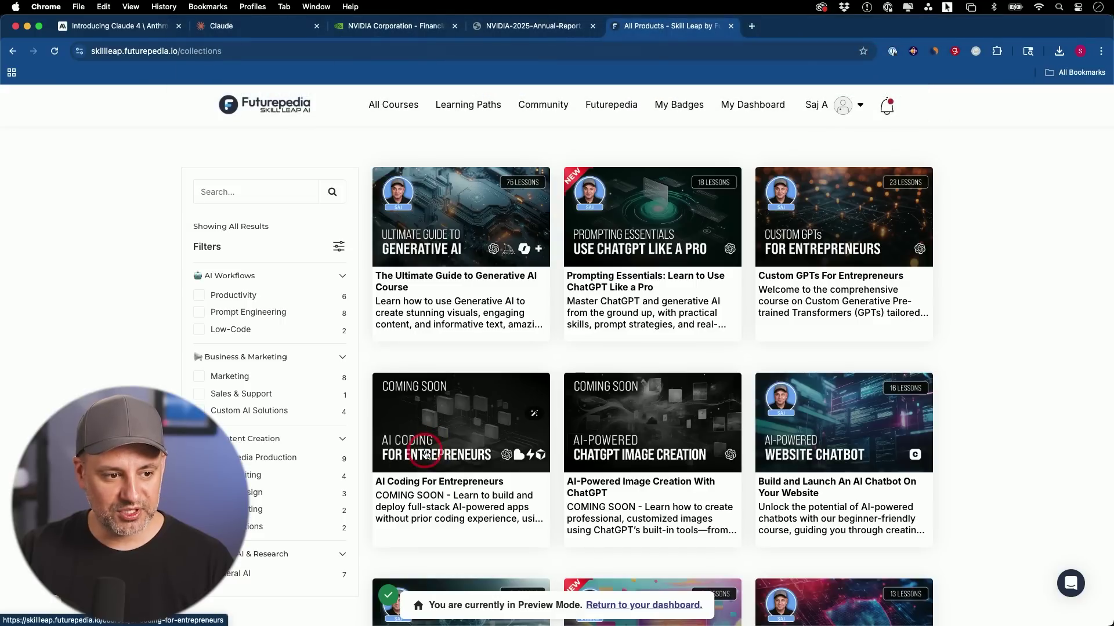